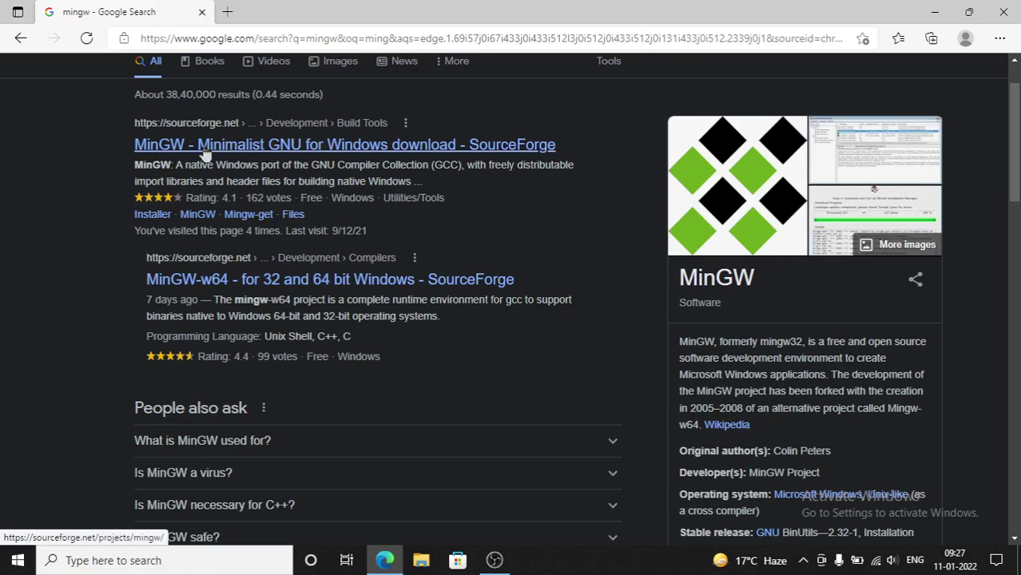
Open the MinGW project page on SourceForge from the search results and download the installer.
left_click(302, 148)
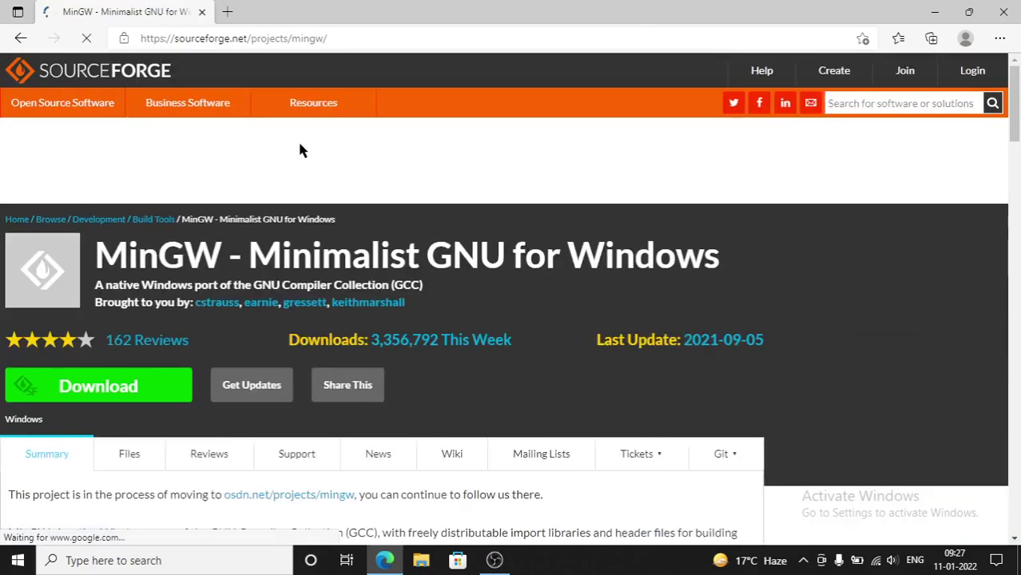
scroll(325, 262, "down", 3)
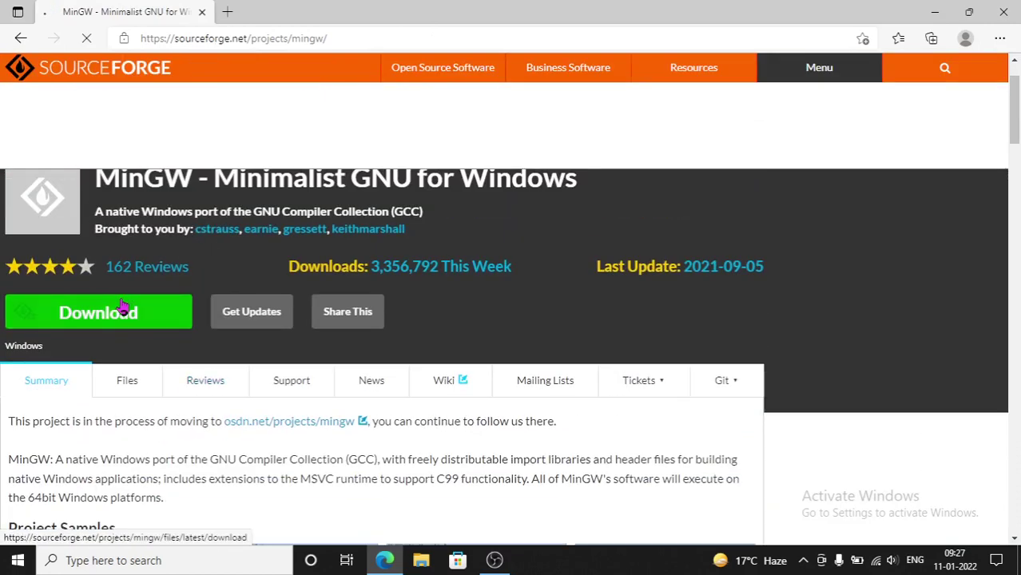
left_click(68, 314)
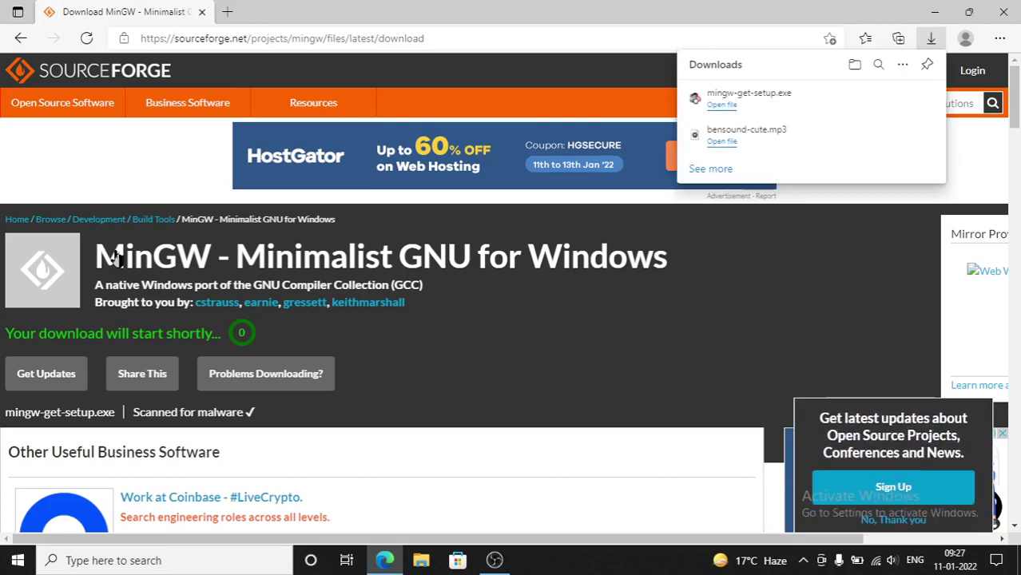
Run mingw-get-setup.exe and start the installation into C:\MinGW with the default interface and shortcut options.
left_click(795, 96)
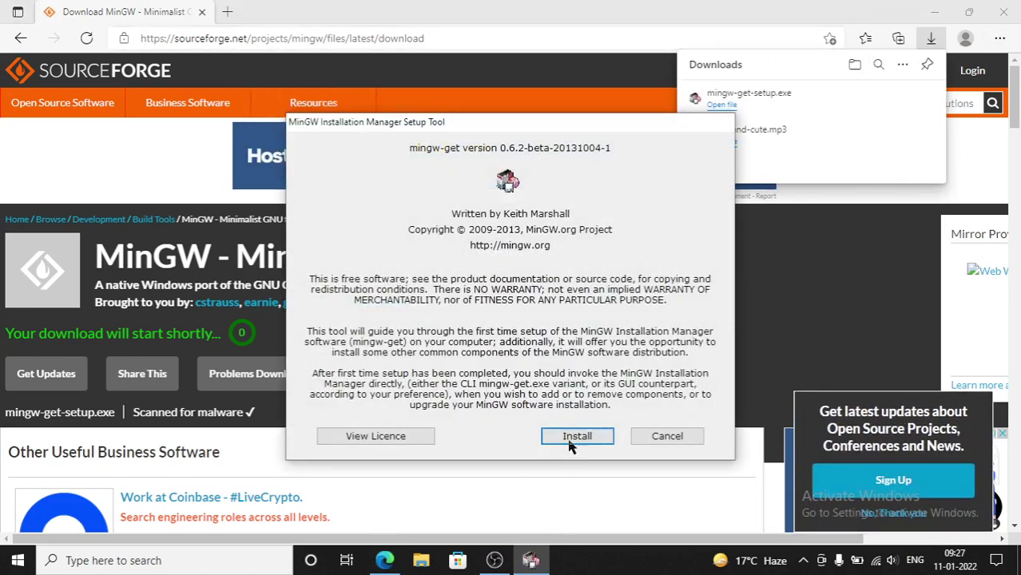
left_click(571, 446)
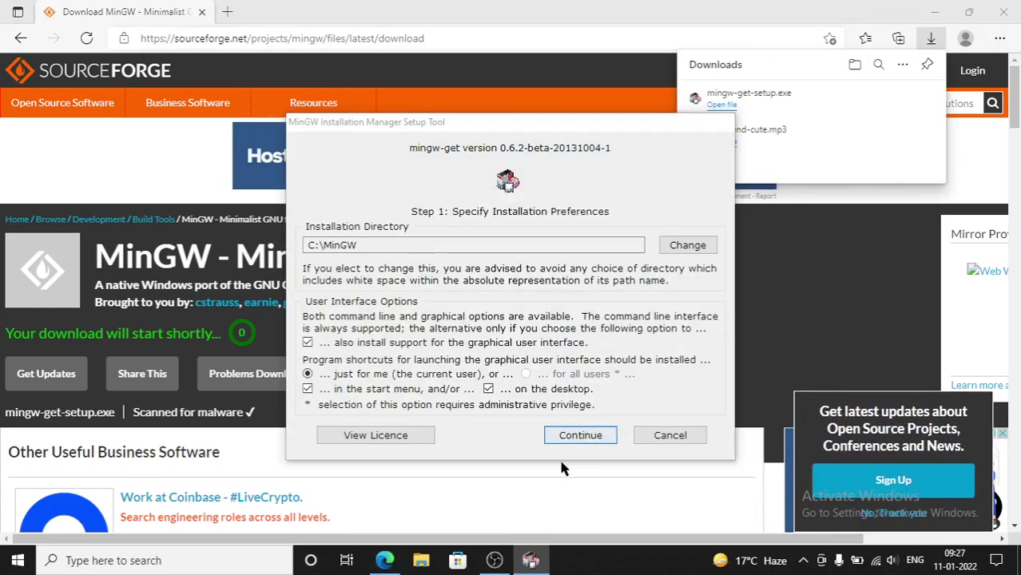
left_click(598, 439)
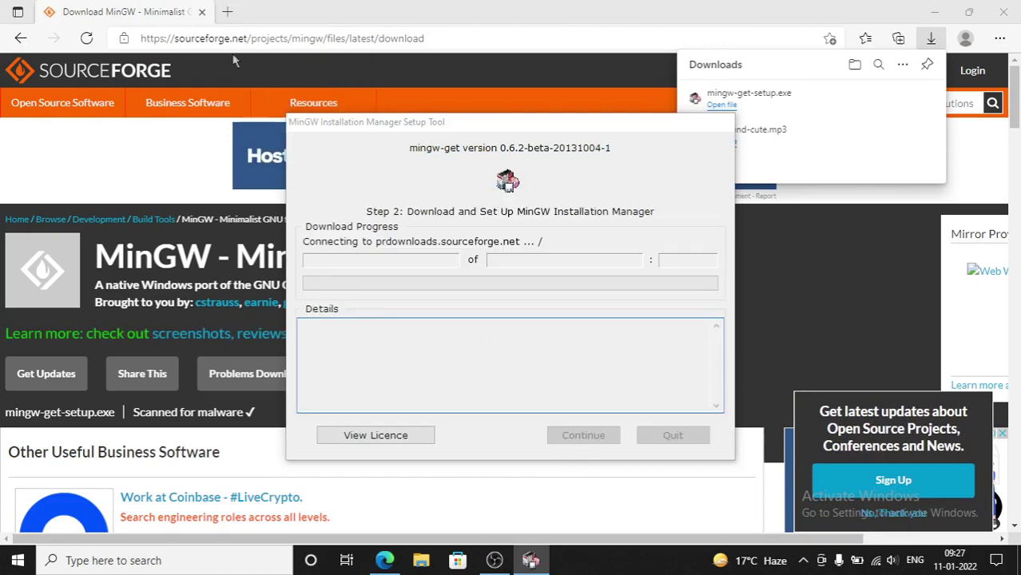
Close the MinGW download page, leaving a new blank page in its place, and minimize the browser.
left_click(227, 12)
left_click(202, 12)
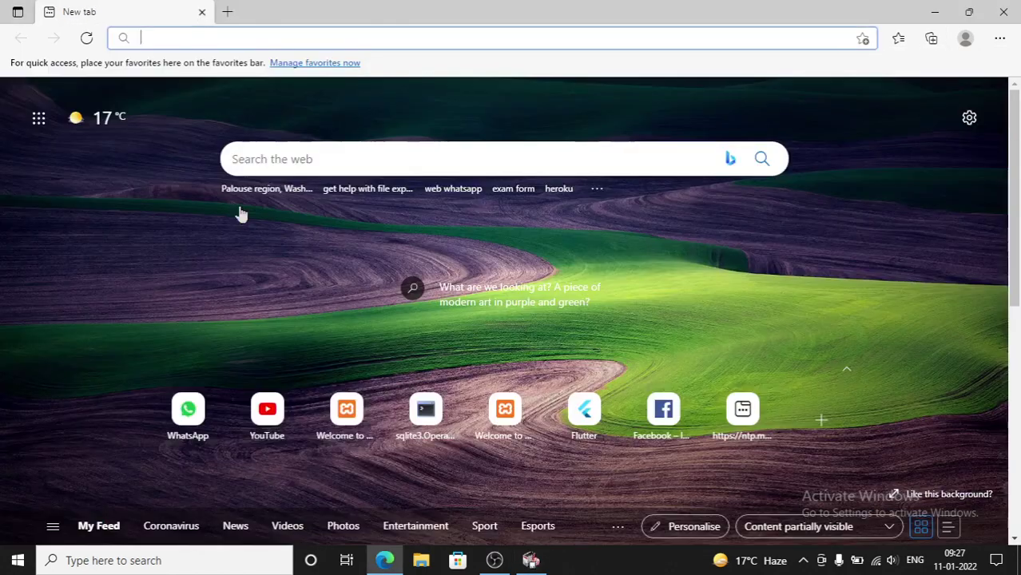
left_click(935, 11)
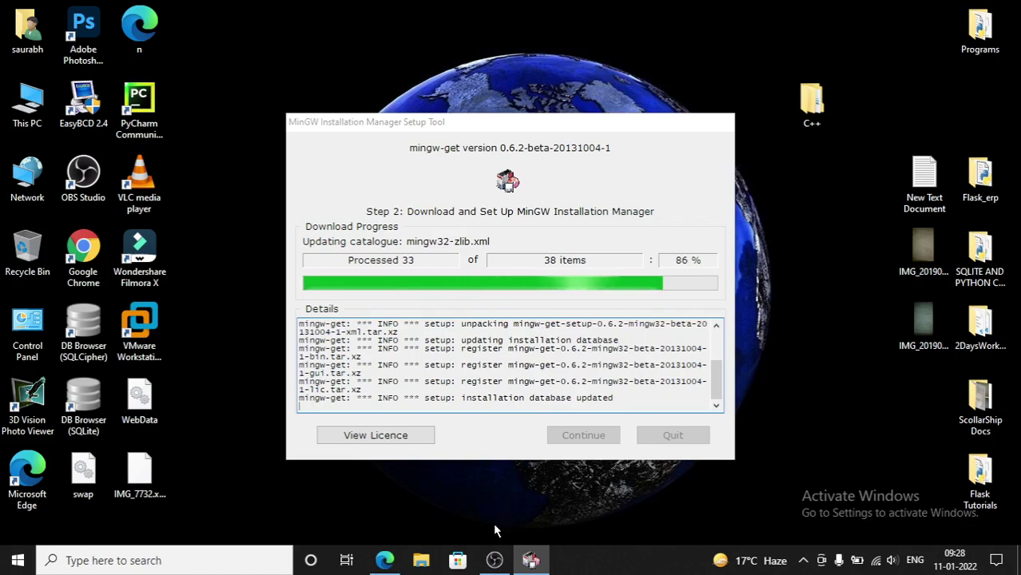
left_click(494, 562)
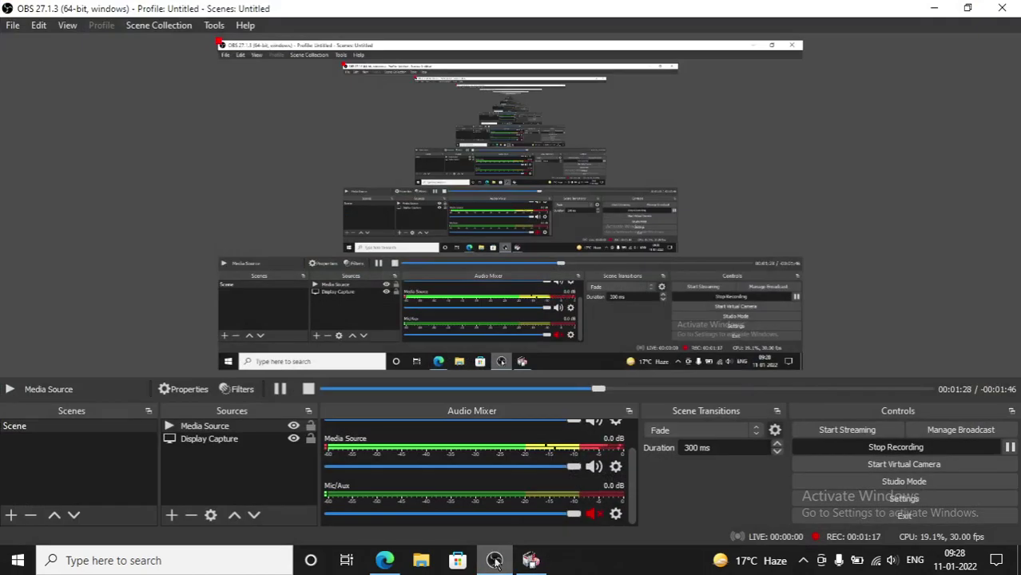
left_click(495, 561)
left_click(493, 563)
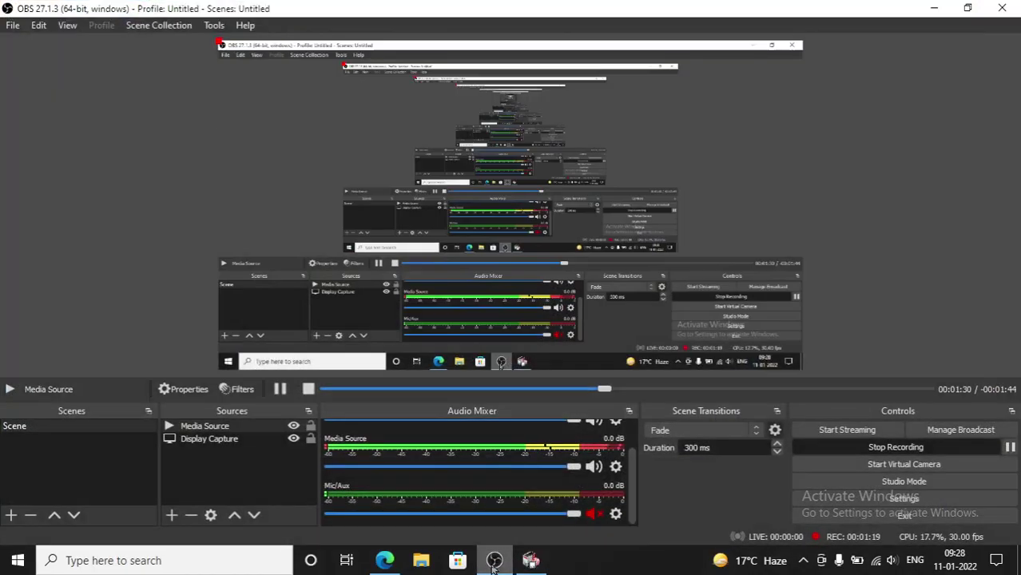
left_click(494, 564)
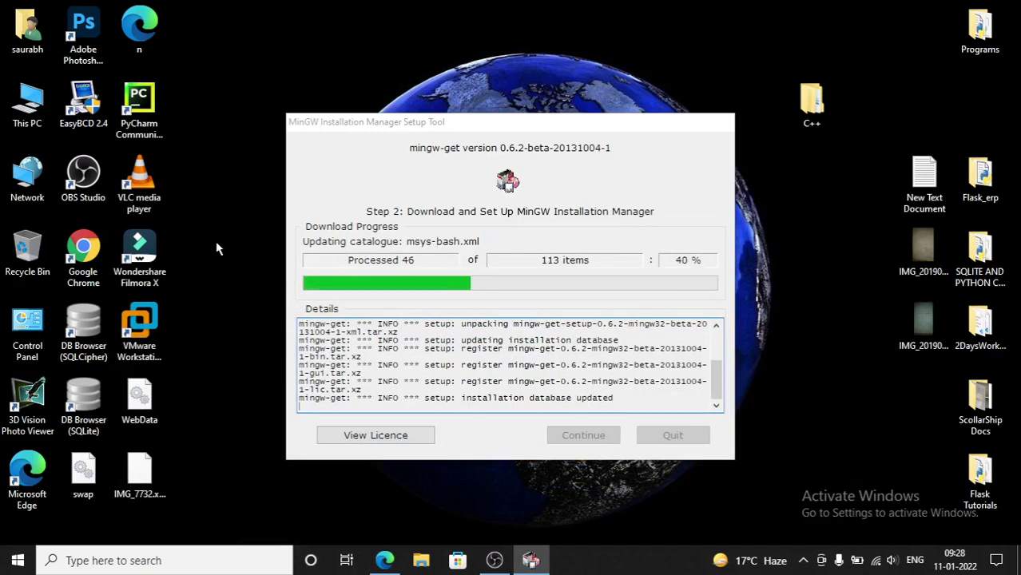
right_click(215, 114)
left_click(231, 156)
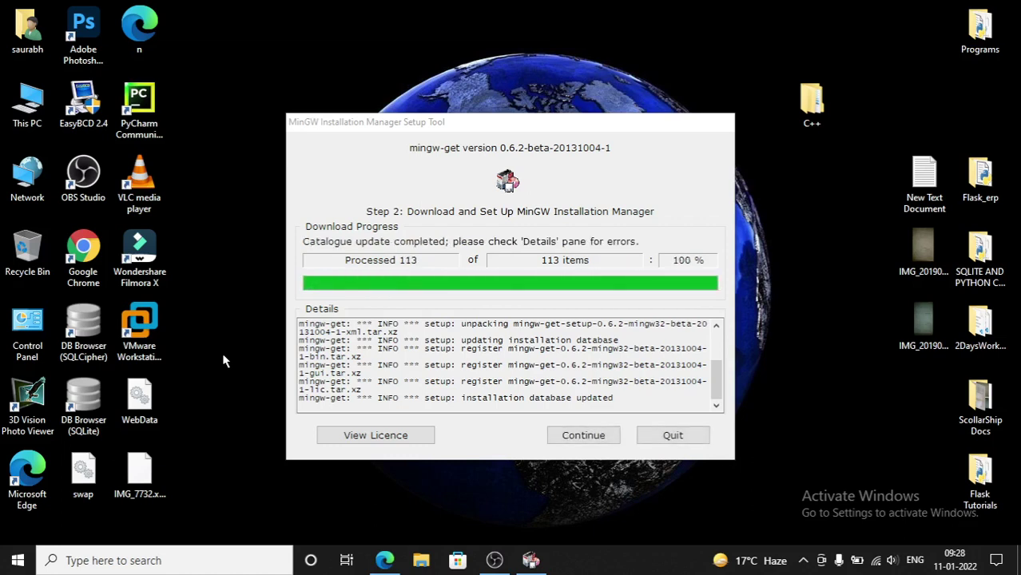
Continue to the MinGW Installation Manager, maximize it, and mark msys-base, mingw32-base and mingw32-gcc-g++ for installation.
left_click(566, 441)
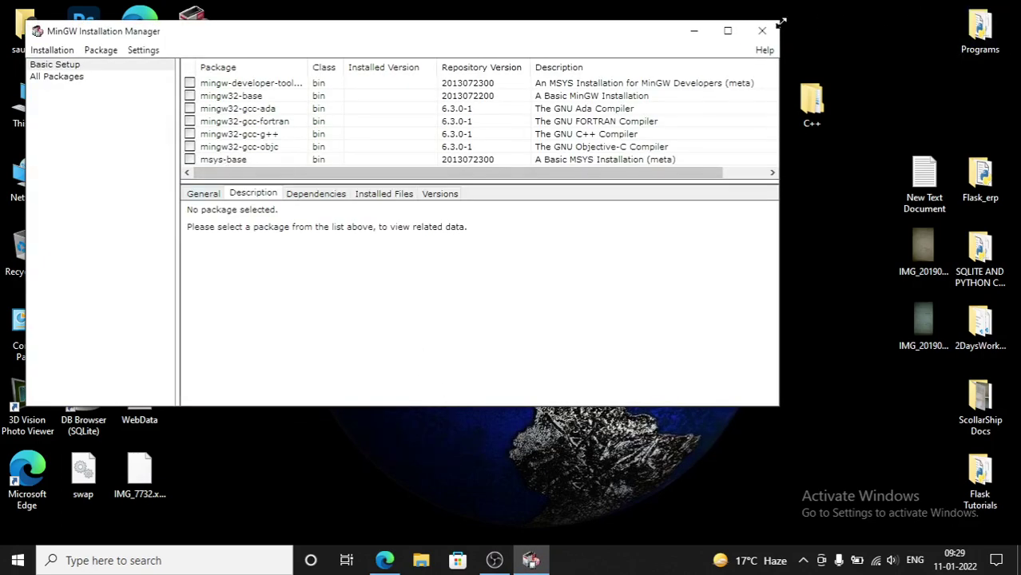
left_click(728, 31)
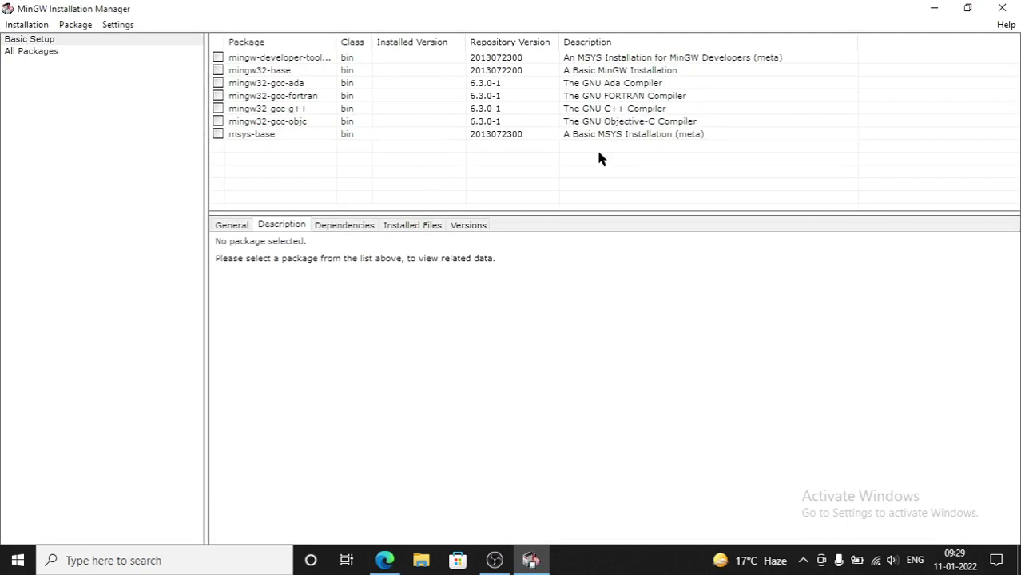
left_click(218, 136)
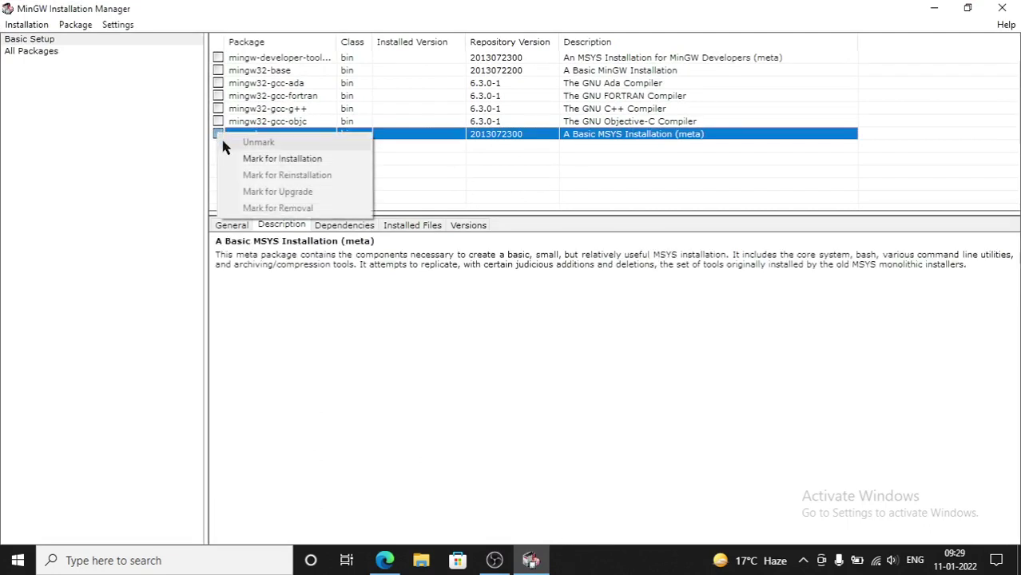
left_click(270, 158)
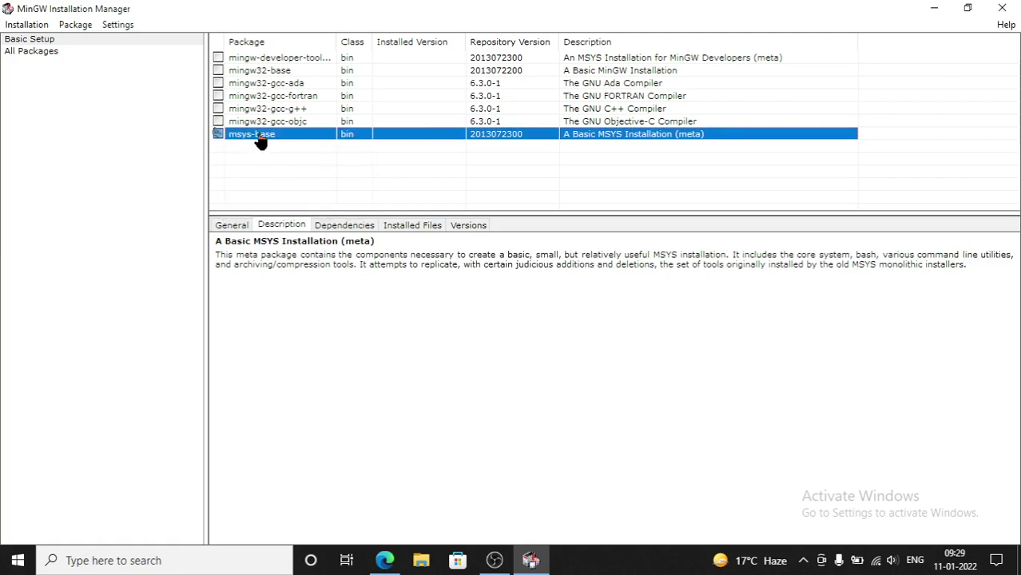
left_click(217, 71)
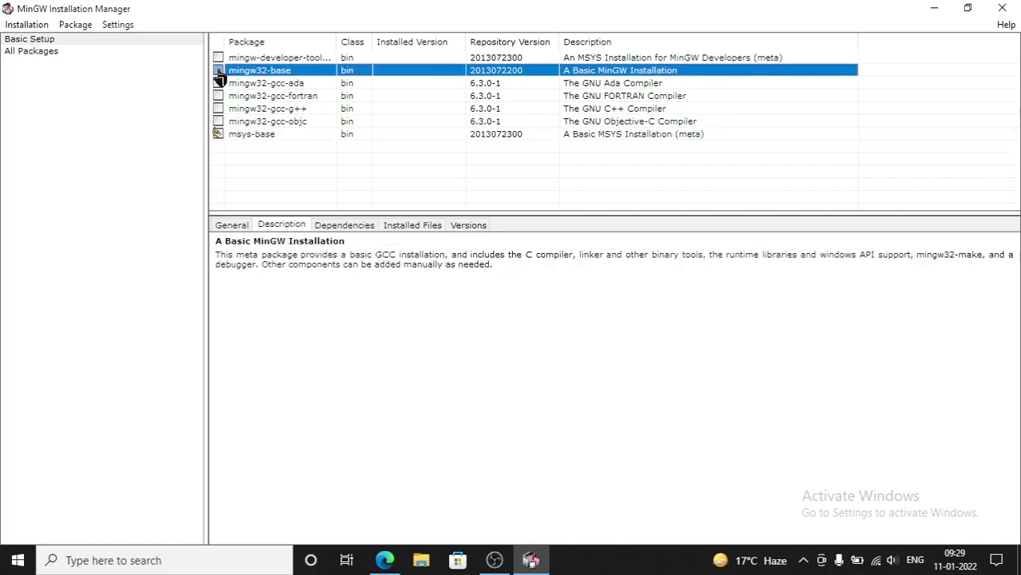
left_click(240, 99)
left_click(221, 114)
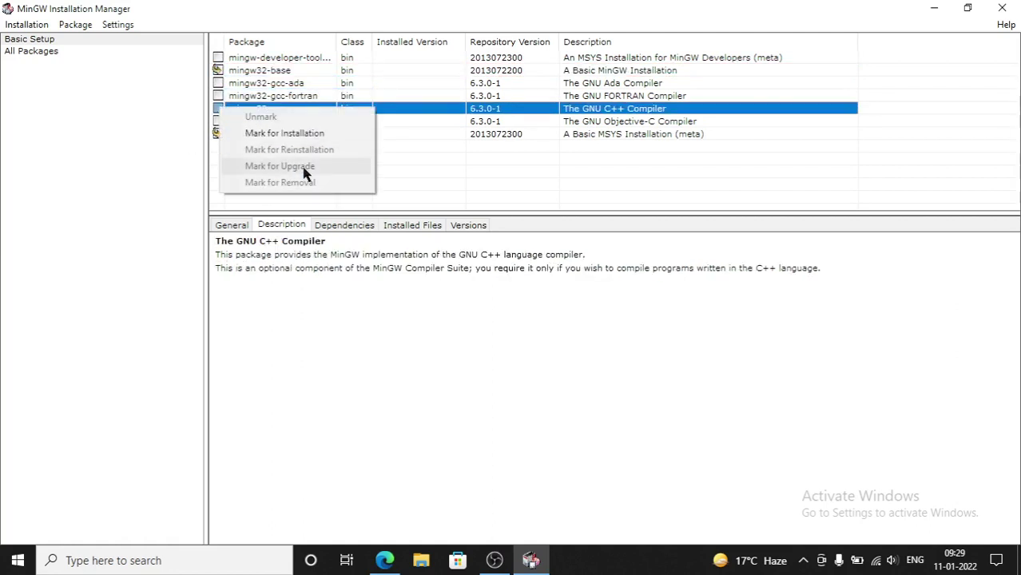
left_click(288, 135)
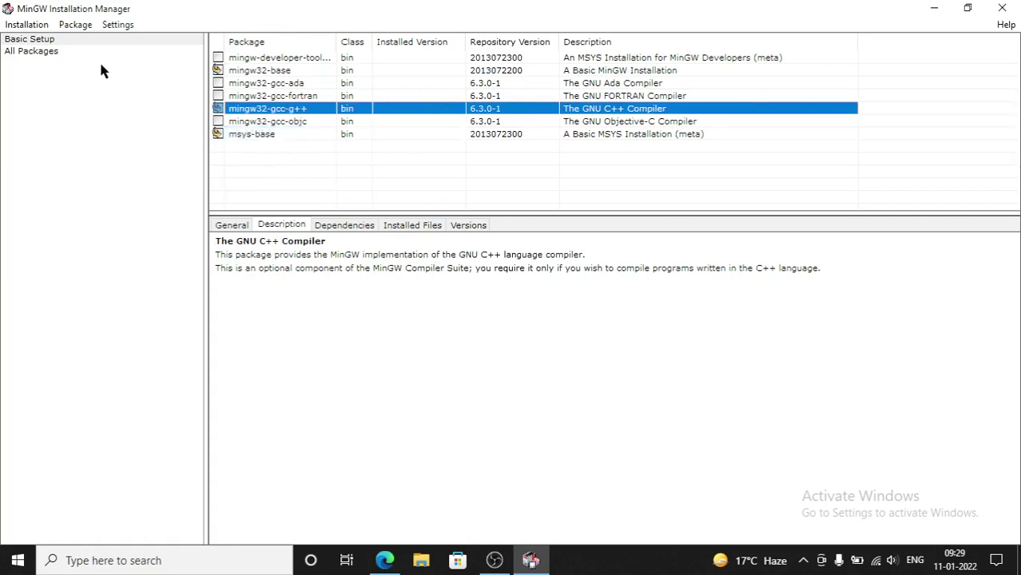
Look through All Packages to examine which components are marked for installation, and return to Basic Setup.
left_click(67, 60)
left_click(41, 55)
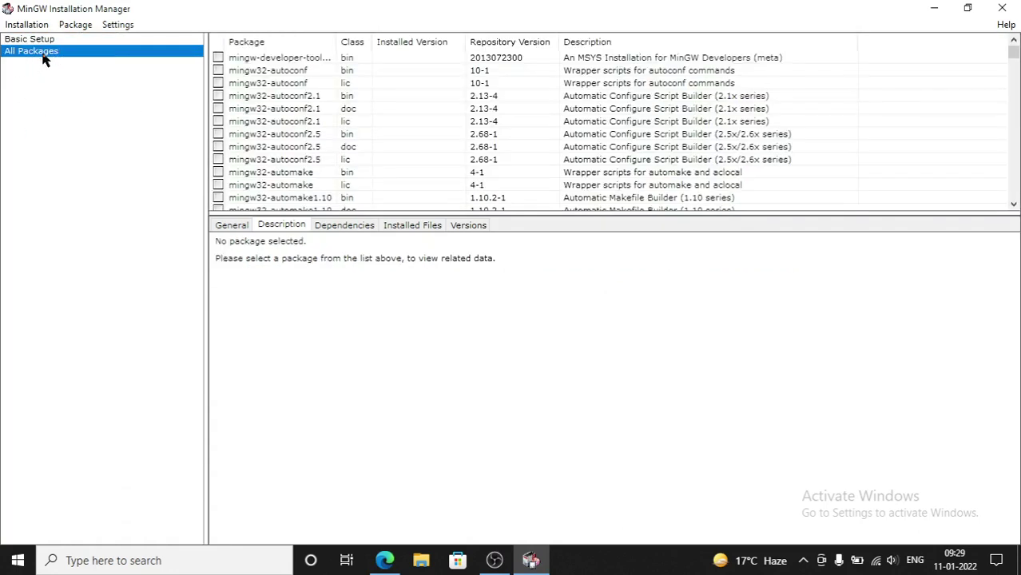
scroll(320, 119, "down", 10)
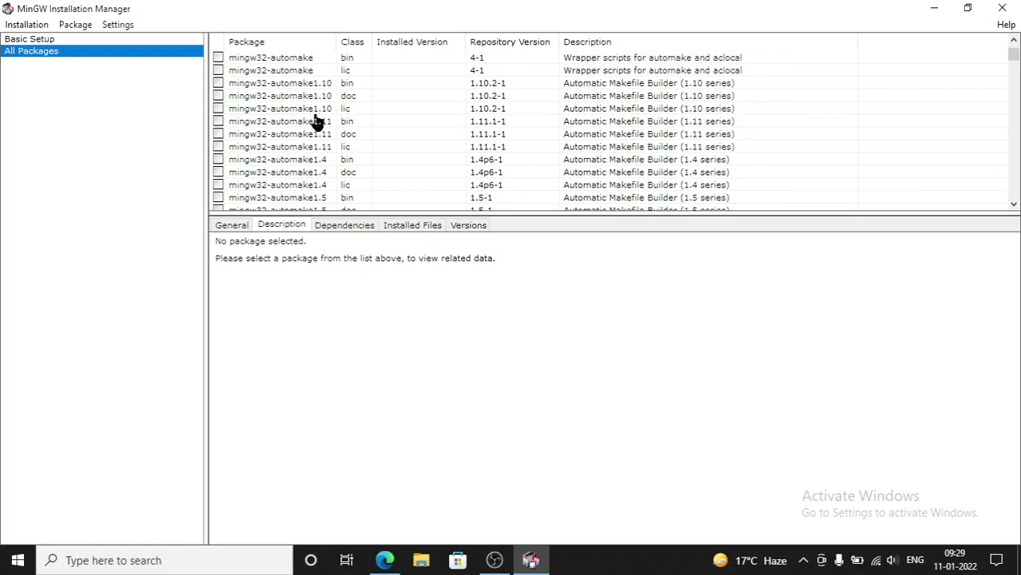
scroll(316, 122, "down", 7)
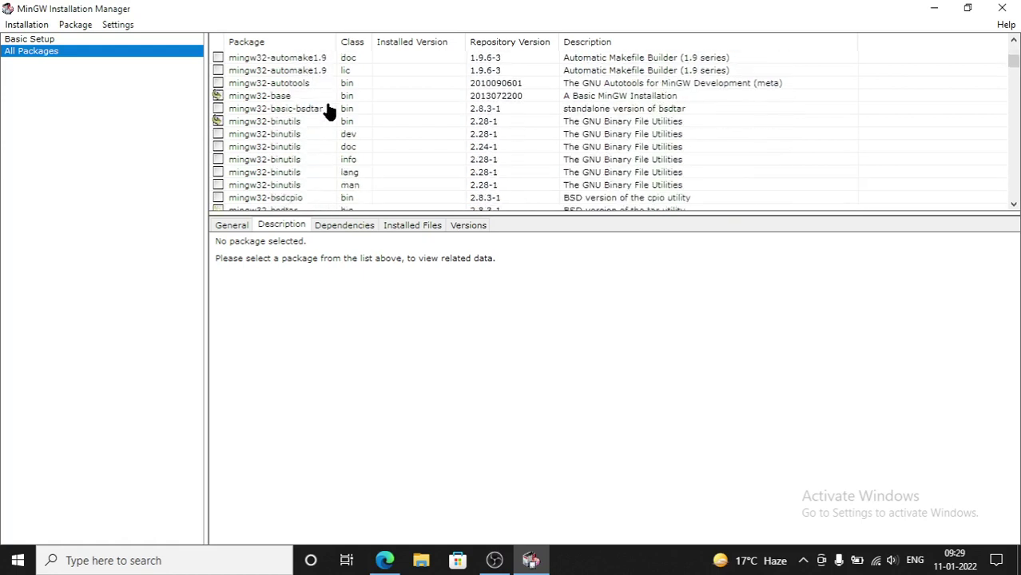
scroll(308, 124, "down", 2)
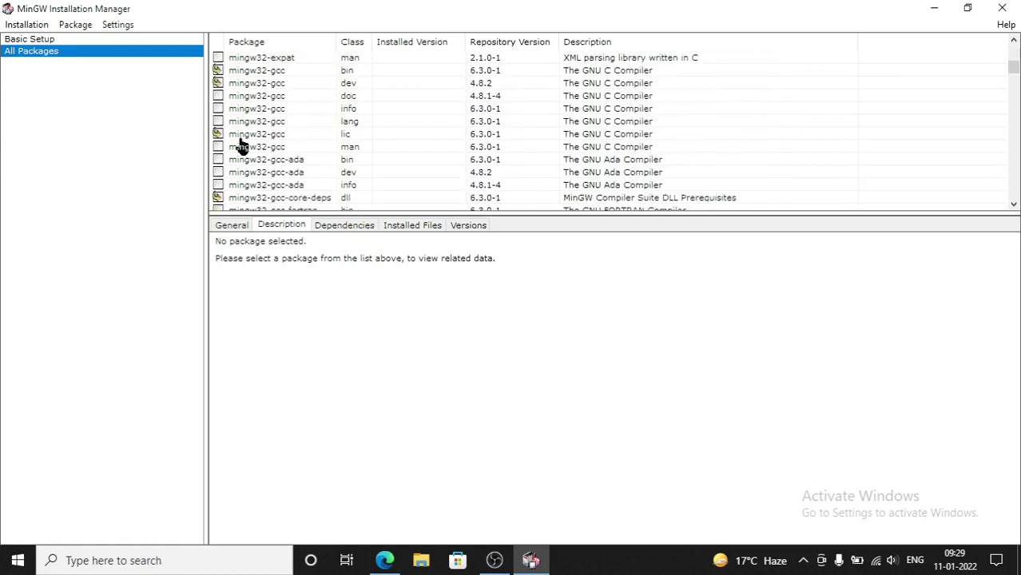
scroll(309, 120, "down", 10)
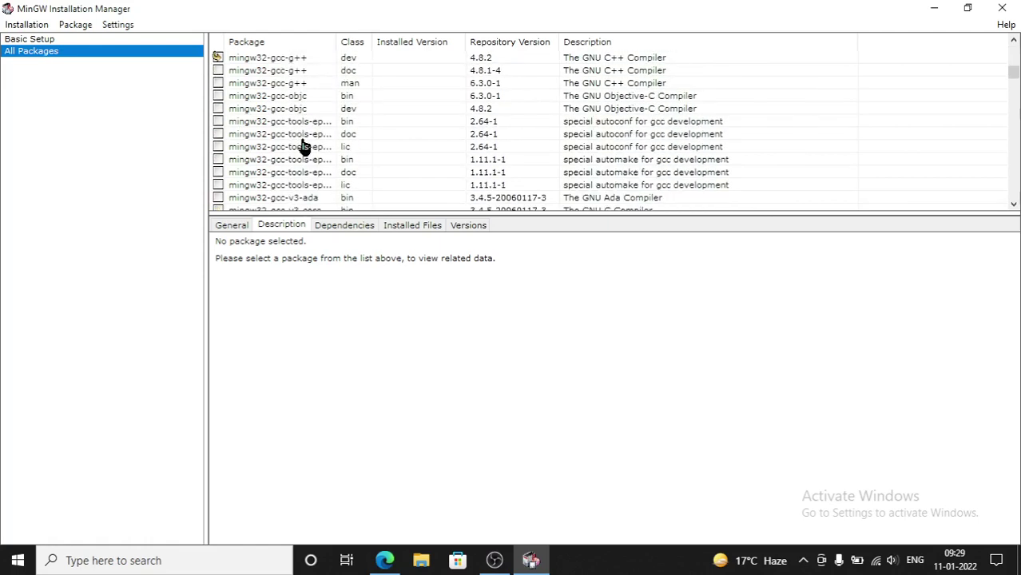
scroll(303, 148, "down", 12)
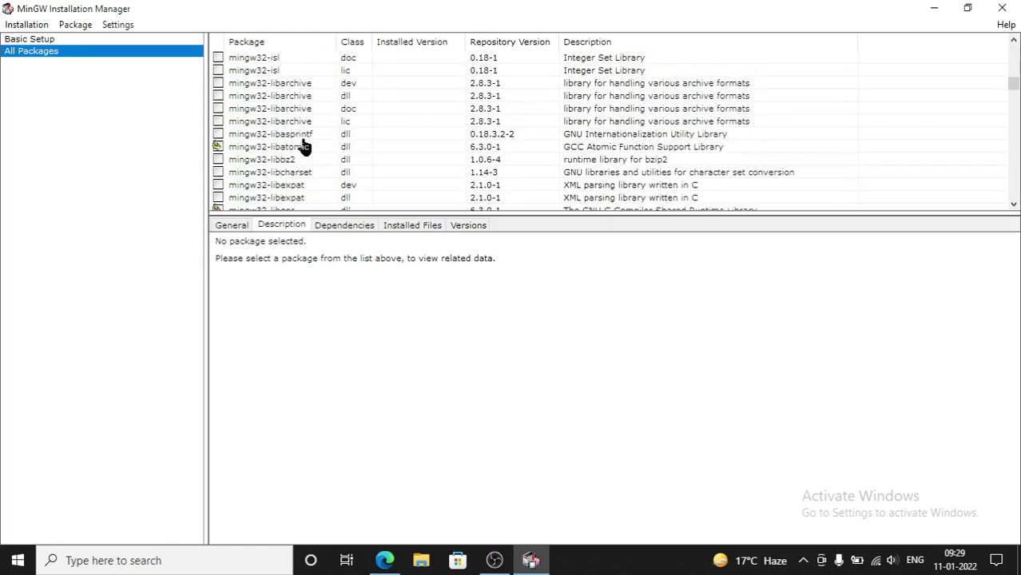
scroll(303, 147, "down", 12)
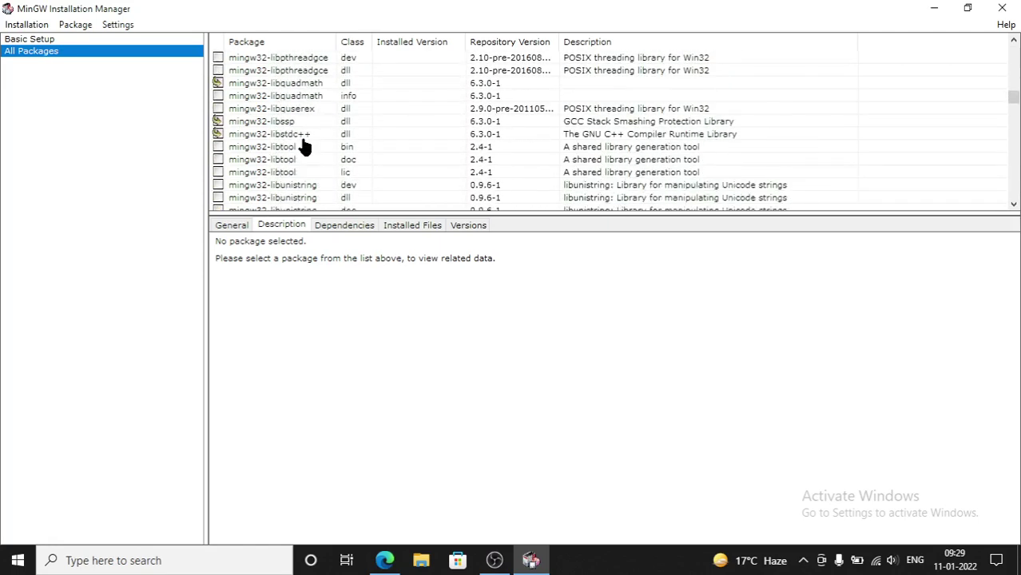
scroll(304, 148, "down", 12)
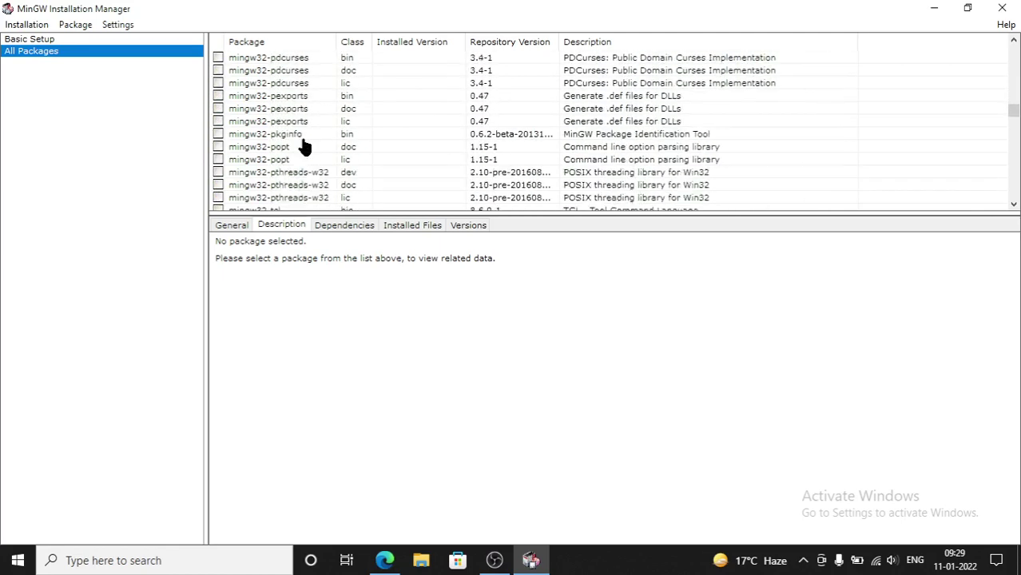
scroll(304, 148, "down", 12)
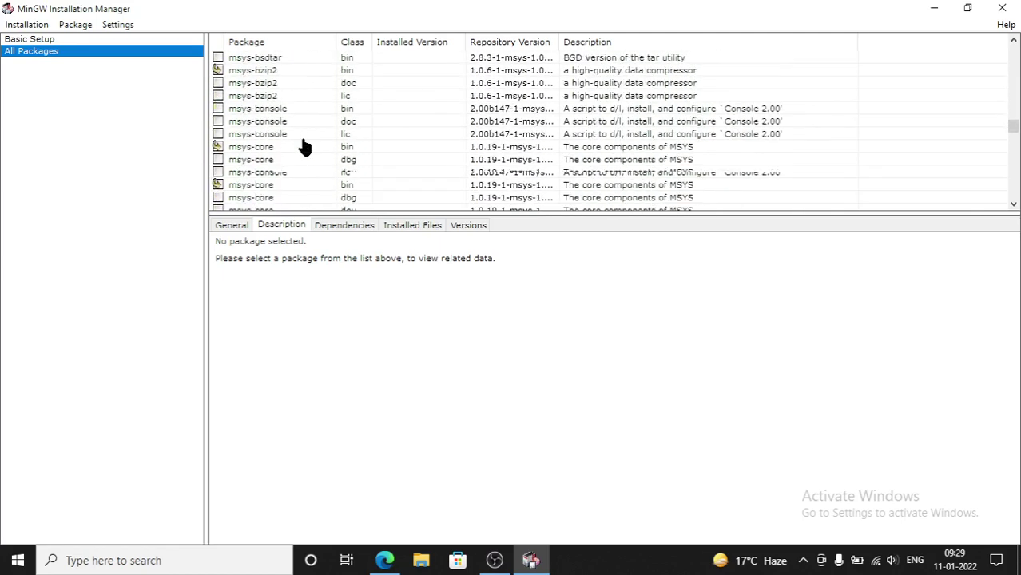
scroll(303, 148, "down", 9)
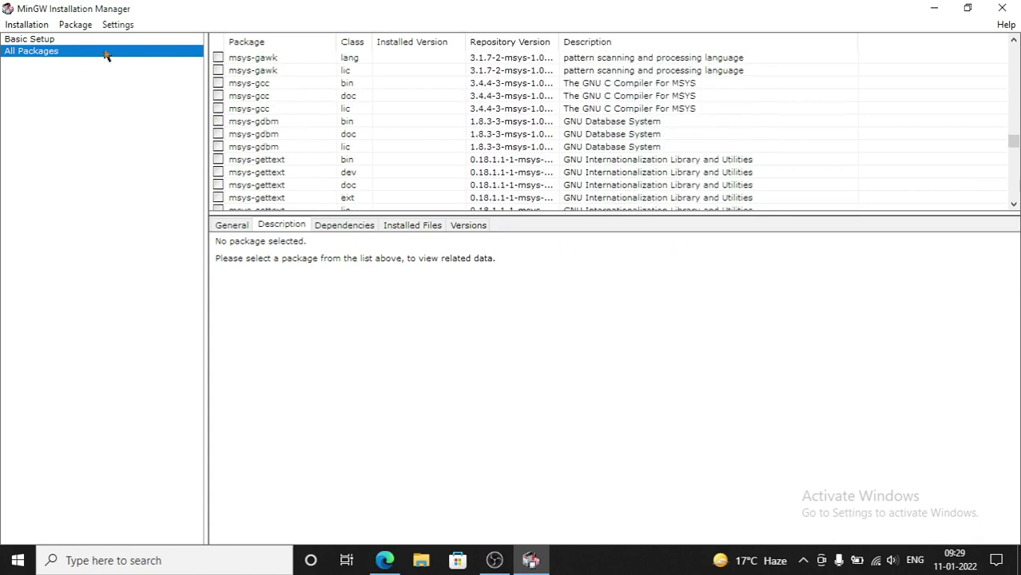
left_click(76, 40)
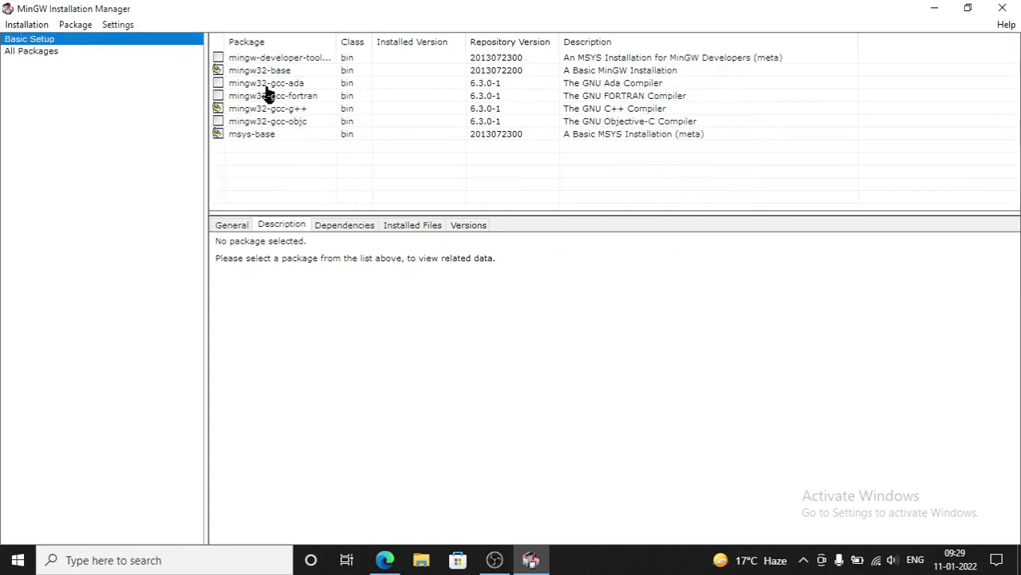
Apply the pending package installations and move the Download Package dialog toward the middle of the window.
left_click(18, 24)
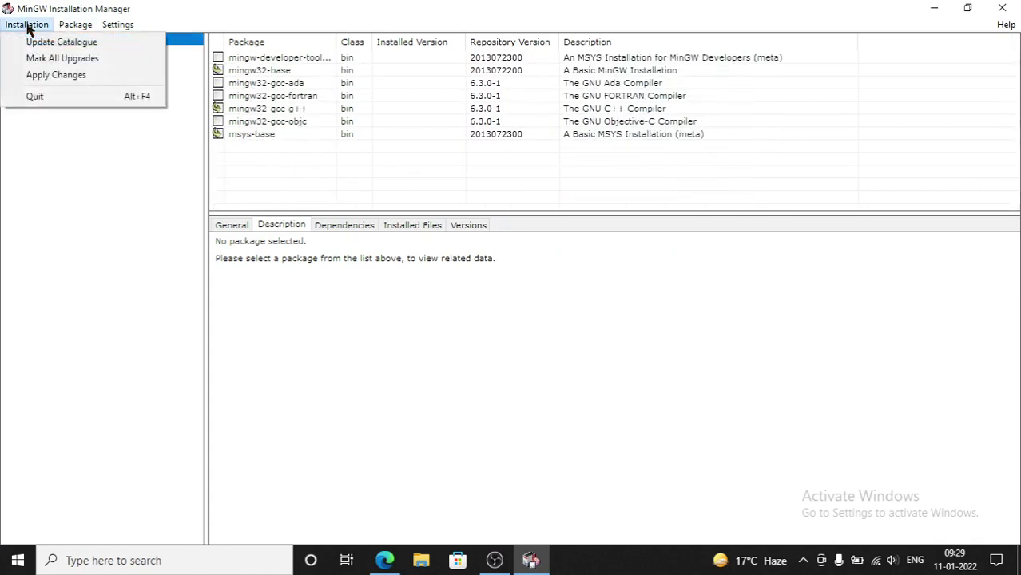
left_click(45, 76)
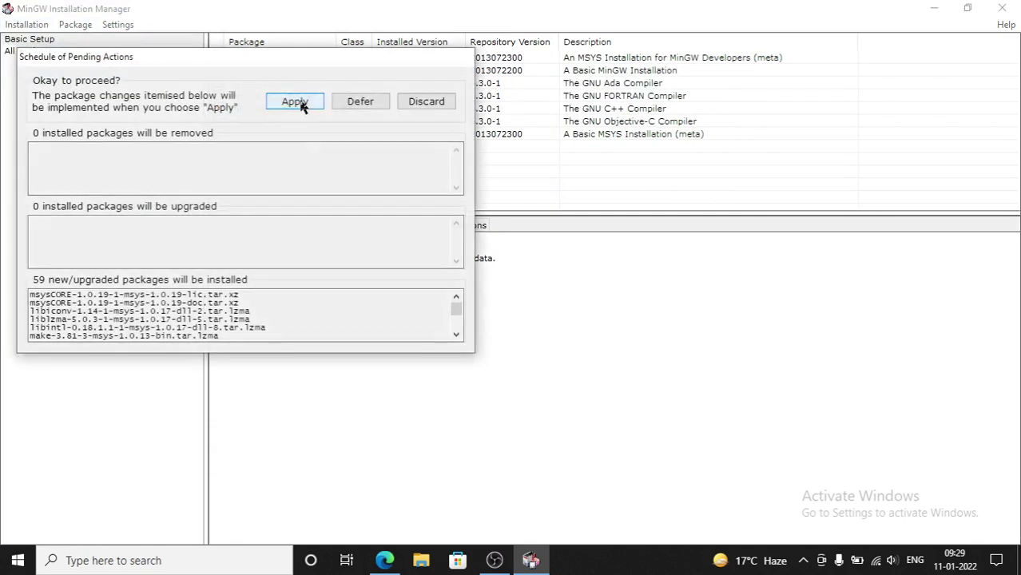
left_click(296, 103)
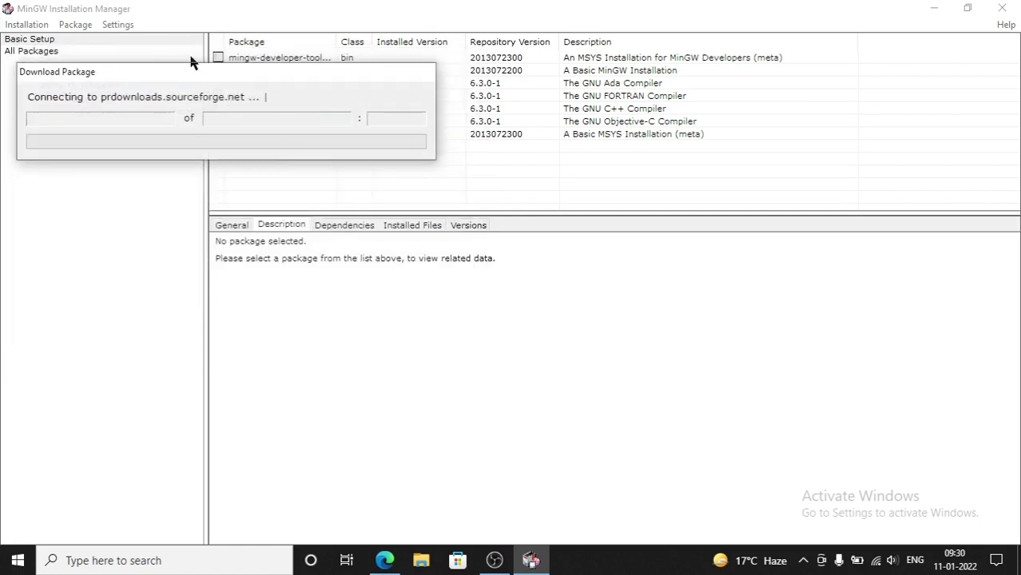
left_click_drag(196, 75, 424, 158)
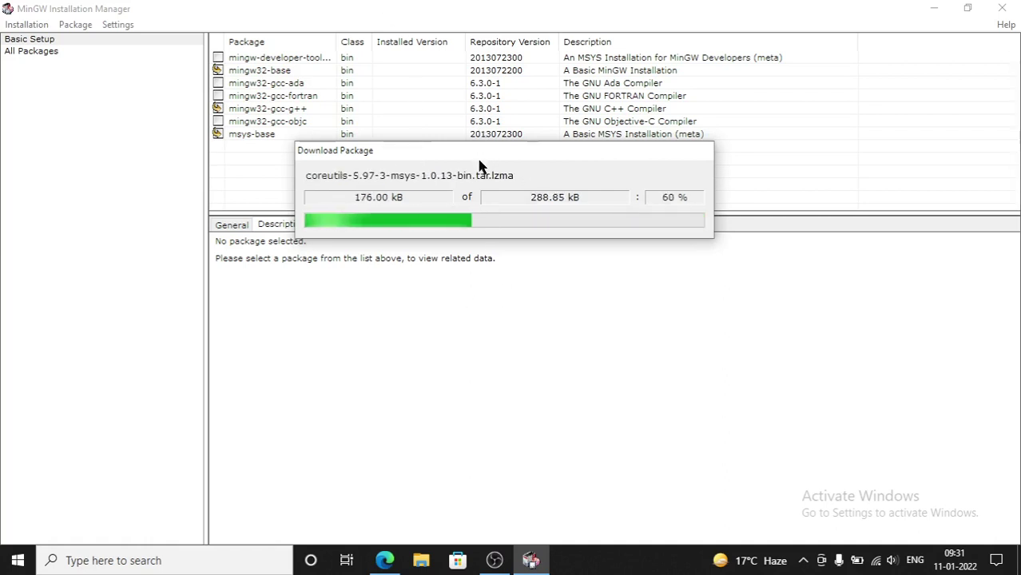
Open the Array In CPP folder from the desktop's C++ folder in Visual Studio Code and close the Get Started page.
key("super+d")
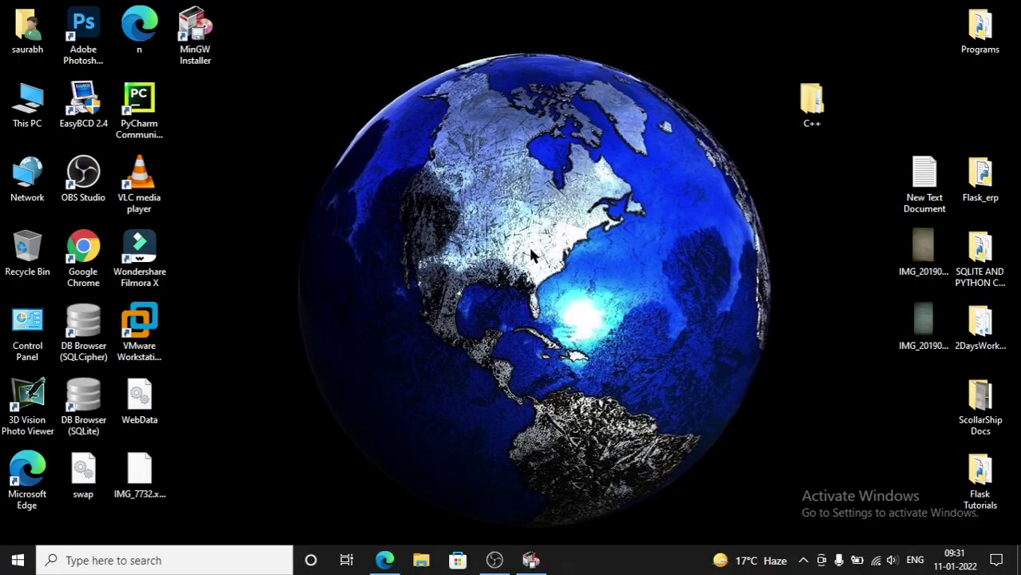
right_click(467, 186)
left_click(476, 223)
double_click(834, 102)
left_click(250, 102)
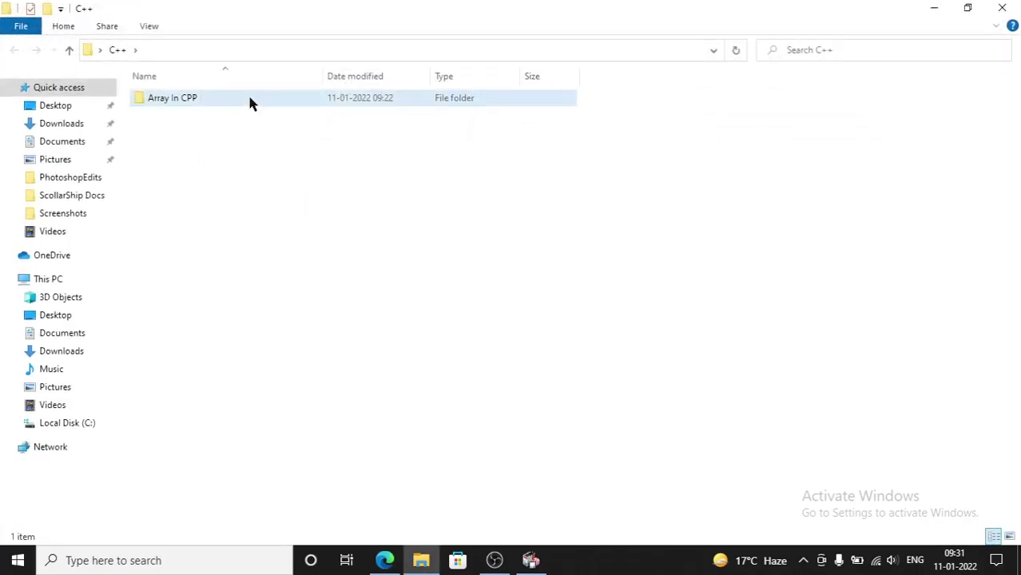
double_click(249, 100)
right_click(228, 200)
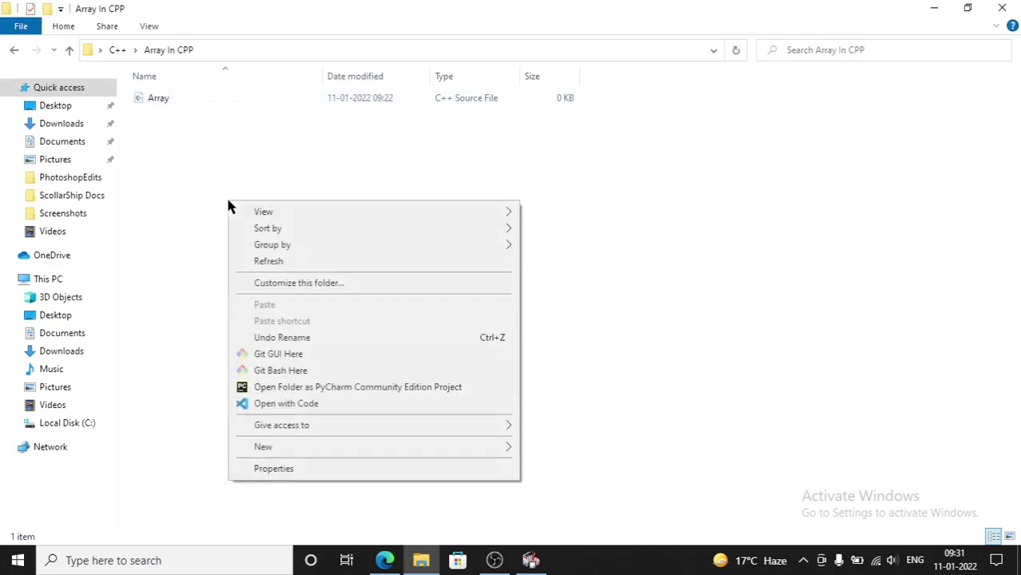
left_click(281, 405)
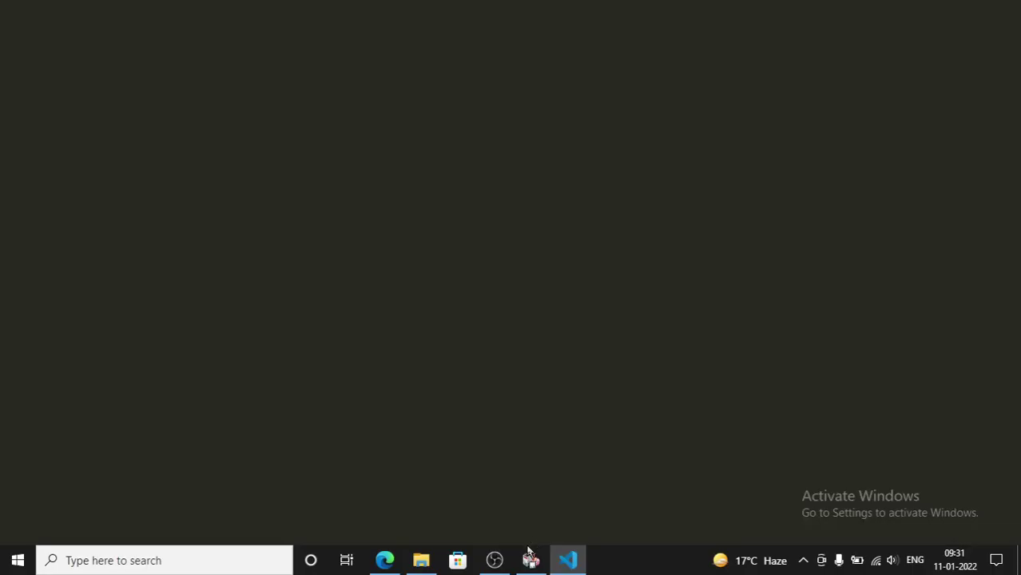
left_click(530, 560)
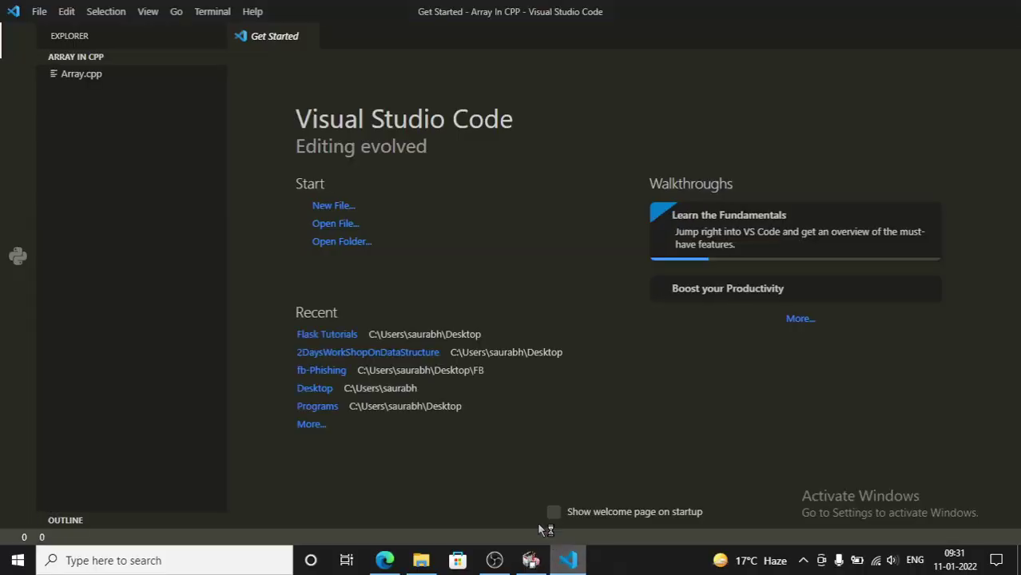
left_click(308, 36)
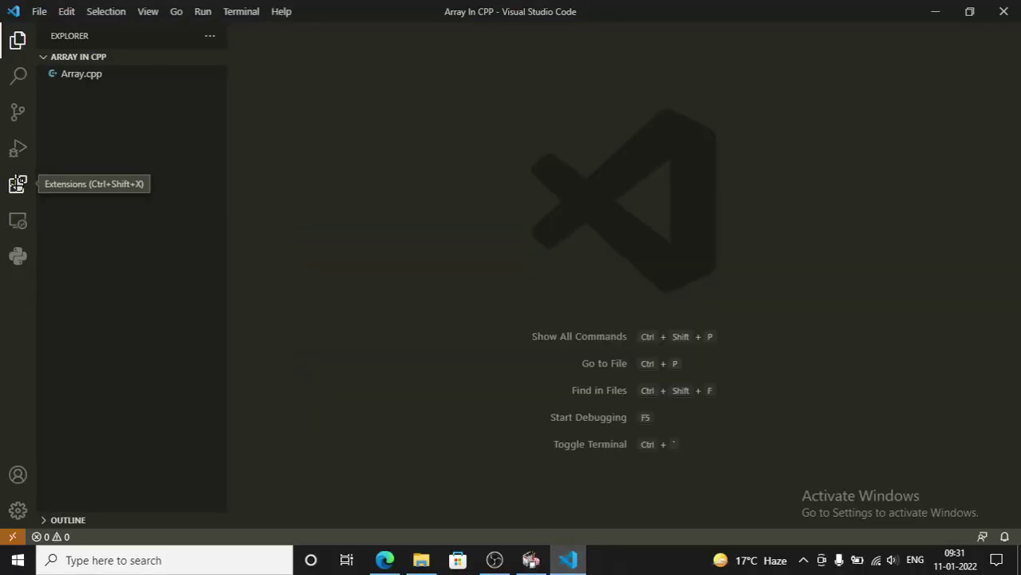
Look through the installed extensions and search the extension marketplace for "c".
left_click(18, 185)
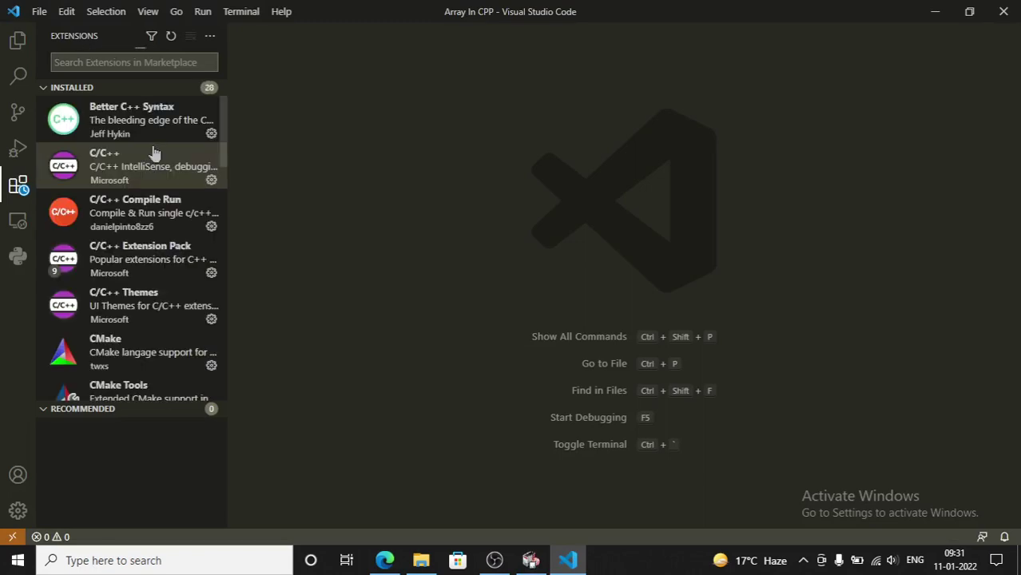
scroll(138, 172, "down", 4)
scroll(136, 176, "up", 6)
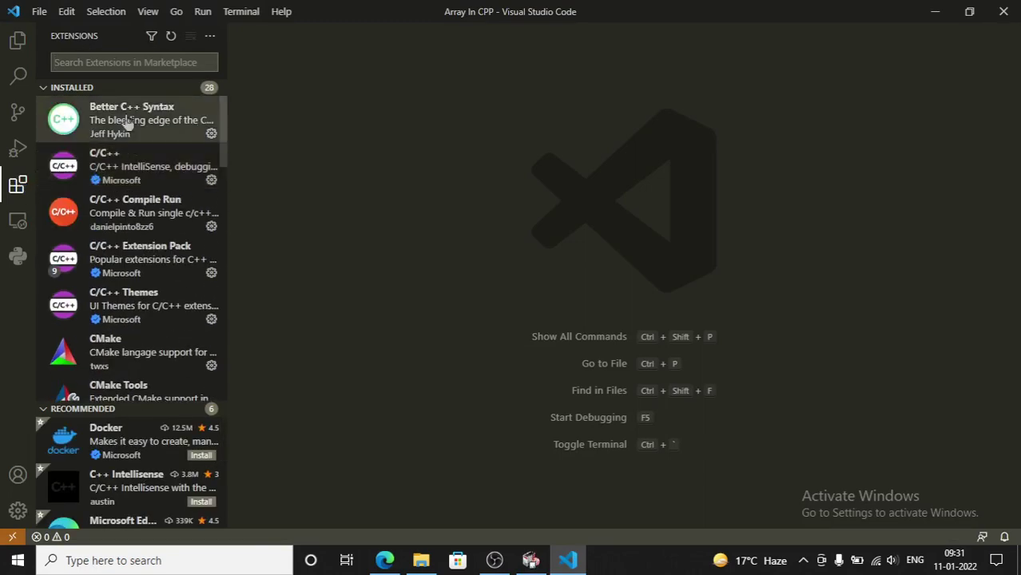
left_click(117, 62)
type("c")
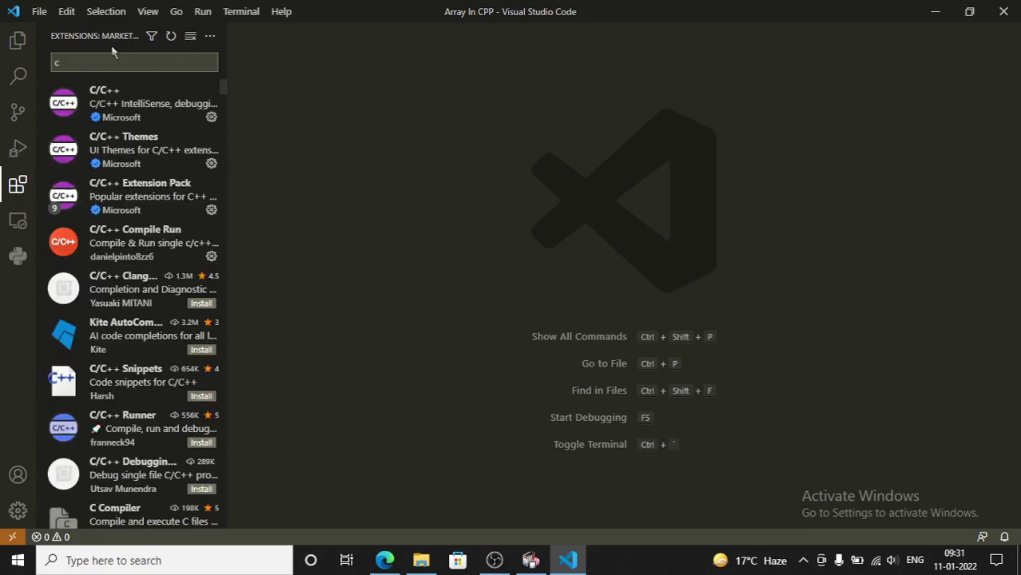
Examine the descriptions of the C/C++, C/C++ Themes and C/C++ Extension Pack extensions, including the extensions bundled in the pack.
left_click(168, 110)
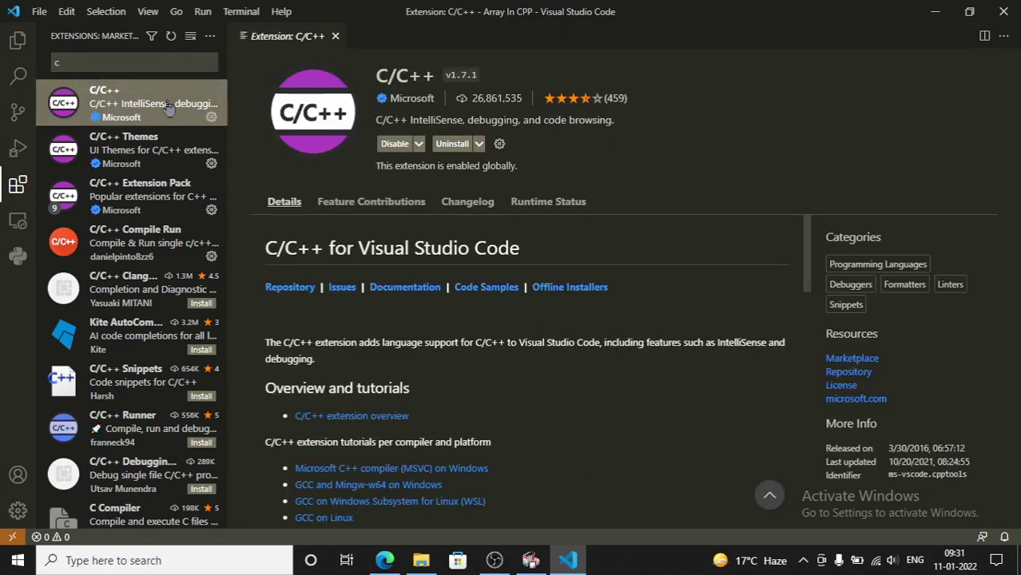
left_click_drag(412, 120, 627, 121)
left_click(134, 156)
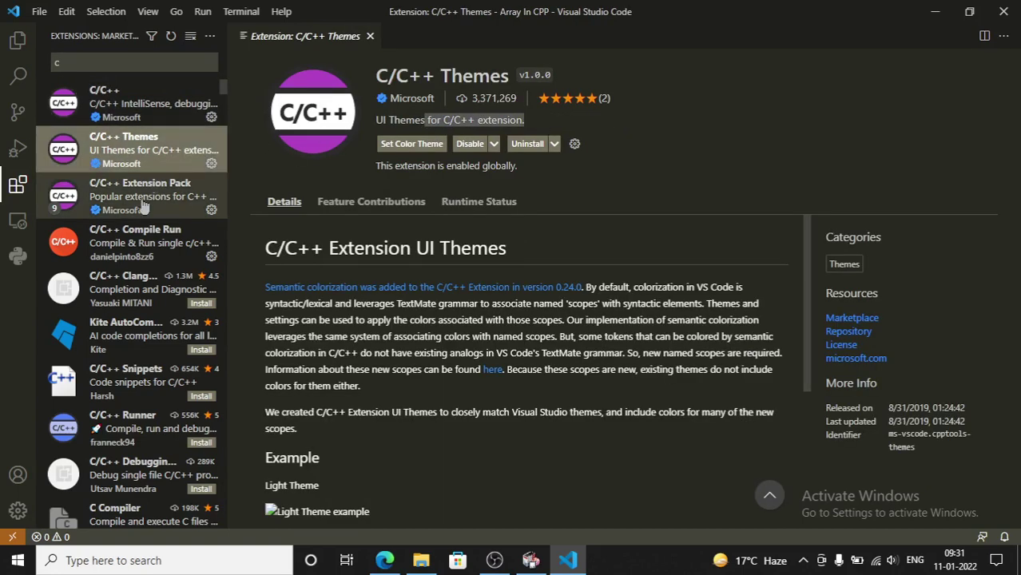
left_click(157, 180)
left_click_drag(373, 119, 670, 122)
scroll(609, 247, "down", 2)
scroll(438, 337, "up", 2)
scroll(438, 337, "down", 3)
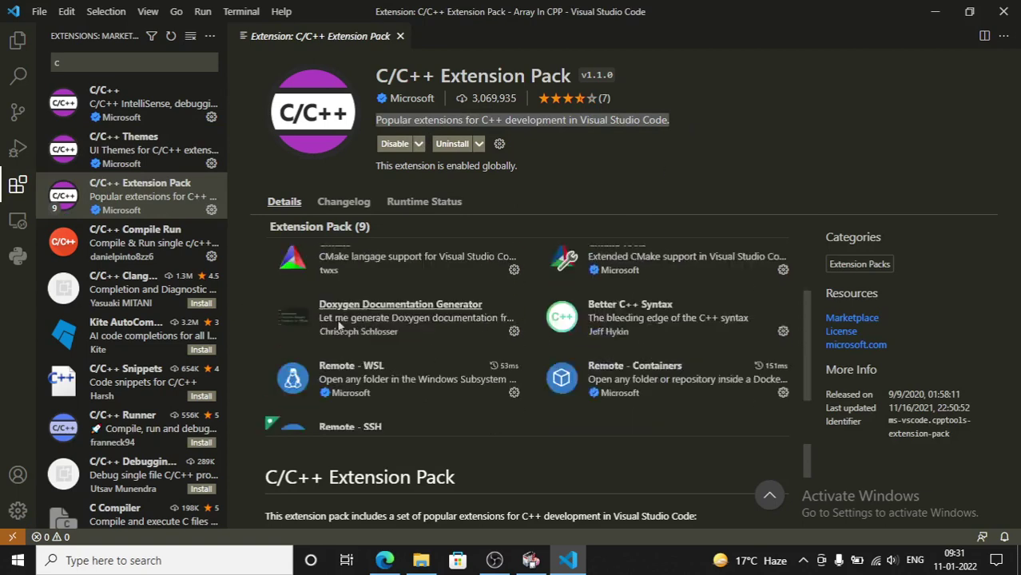
Examine the C/C++ Compile Run extension's details, especially its keybindings for compiling and running a file.
left_click(136, 242)
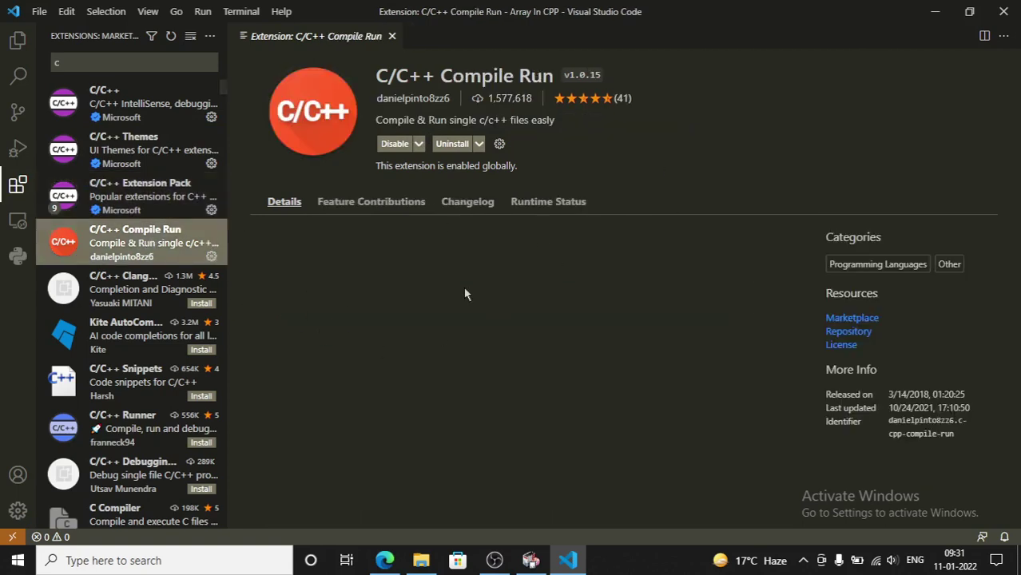
scroll(401, 332, "down", 5)
scroll(400, 332, "down", 2)
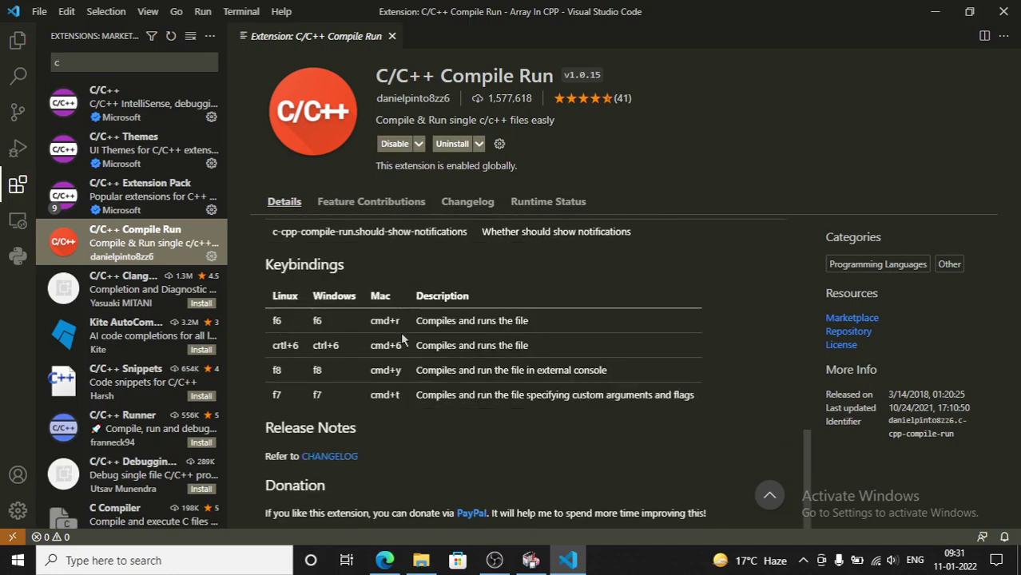
left_click_drag(271, 321, 278, 318)
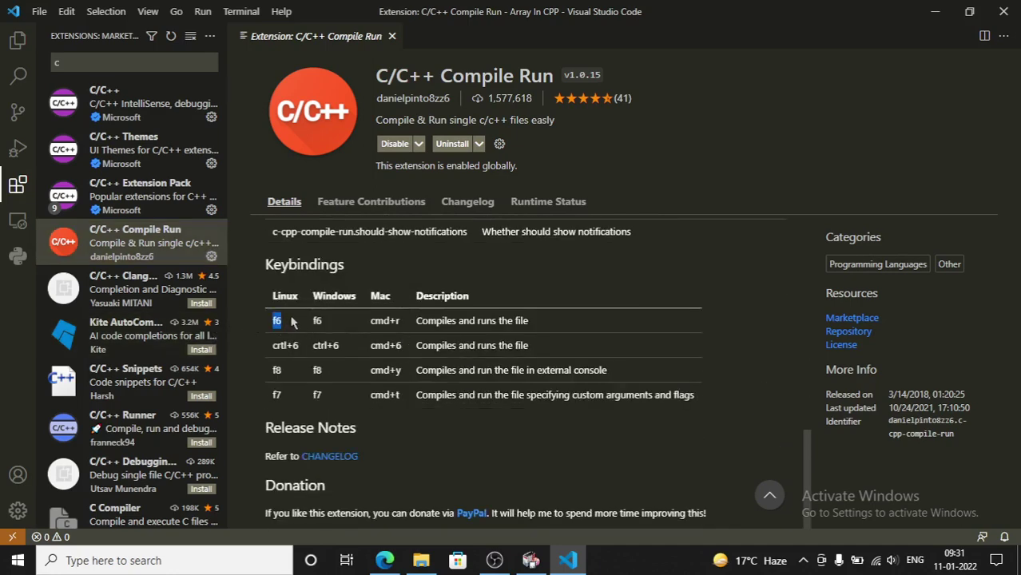
left_click(370, 324)
left_click_drag(372, 321, 564, 321)
left_click(409, 361)
scroll(397, 388, "up", 10)
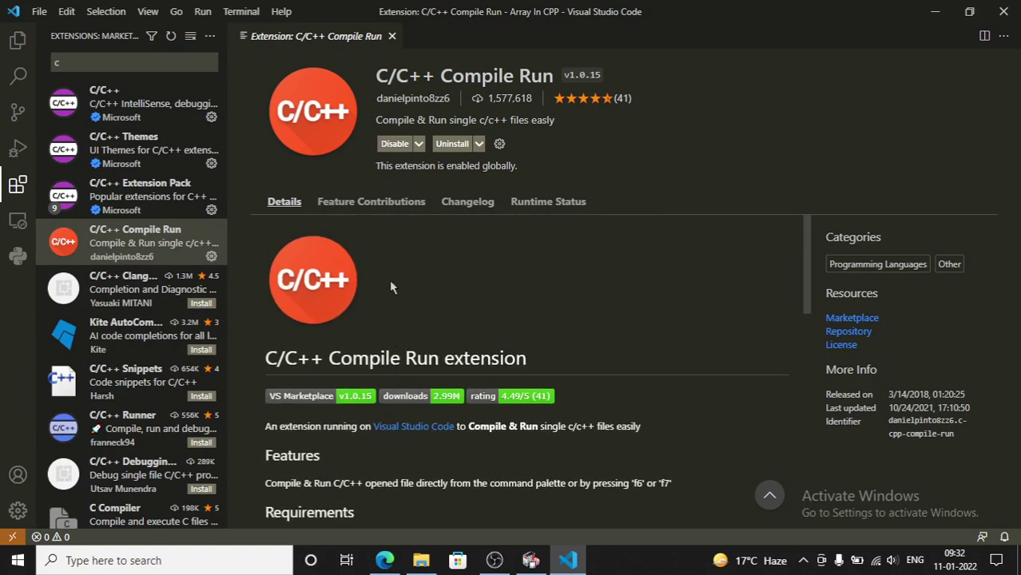
Close the extension page, open Array.cpp from the project files and enlarge the editor text.
left_click(391, 36)
left_click(17, 40)
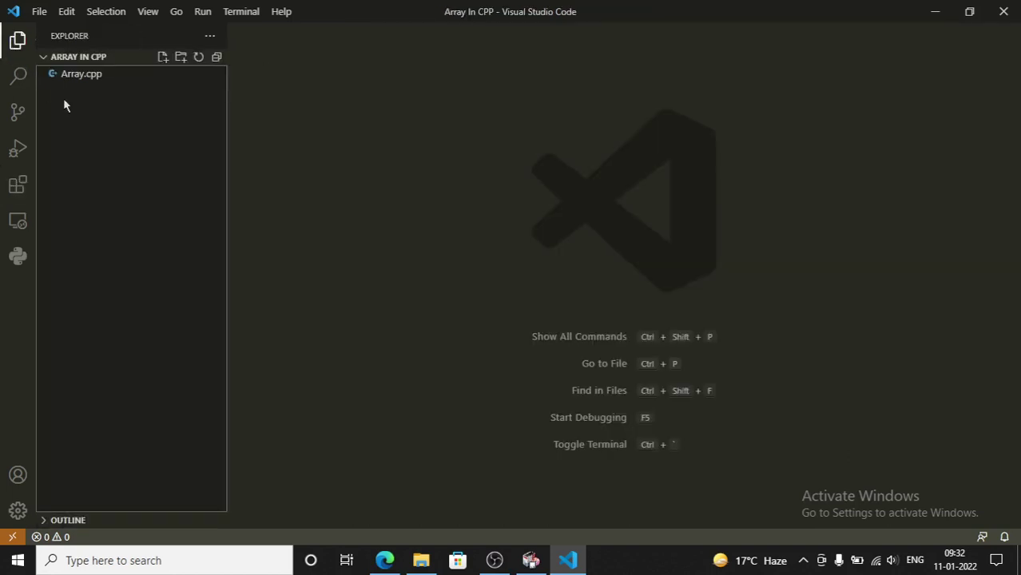
left_click(100, 77)
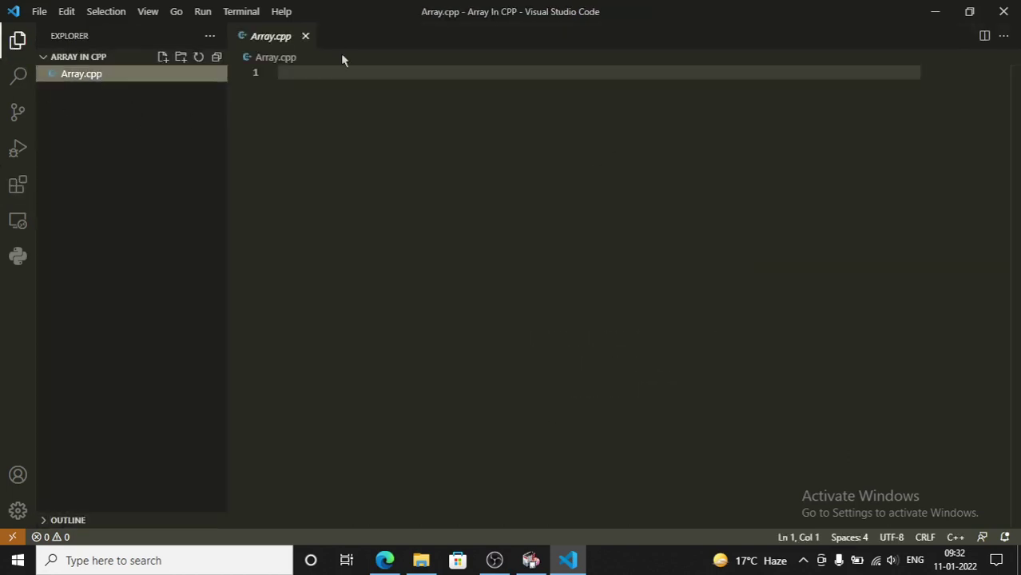
left_click(321, 84)
scroll(315, 97, "up", 3, "ctrl")
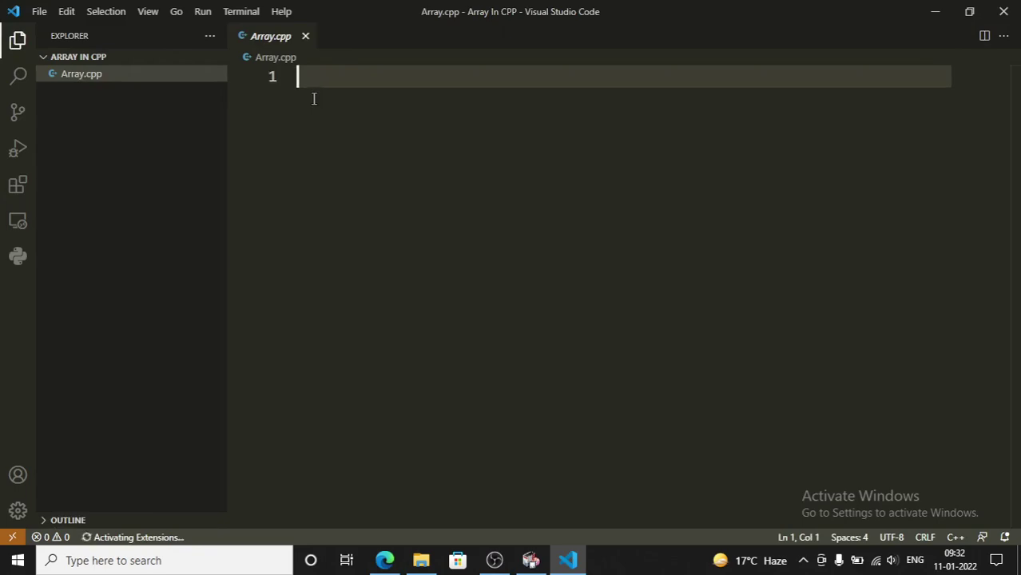
scroll(314, 99, "up", 2, "ctrl")
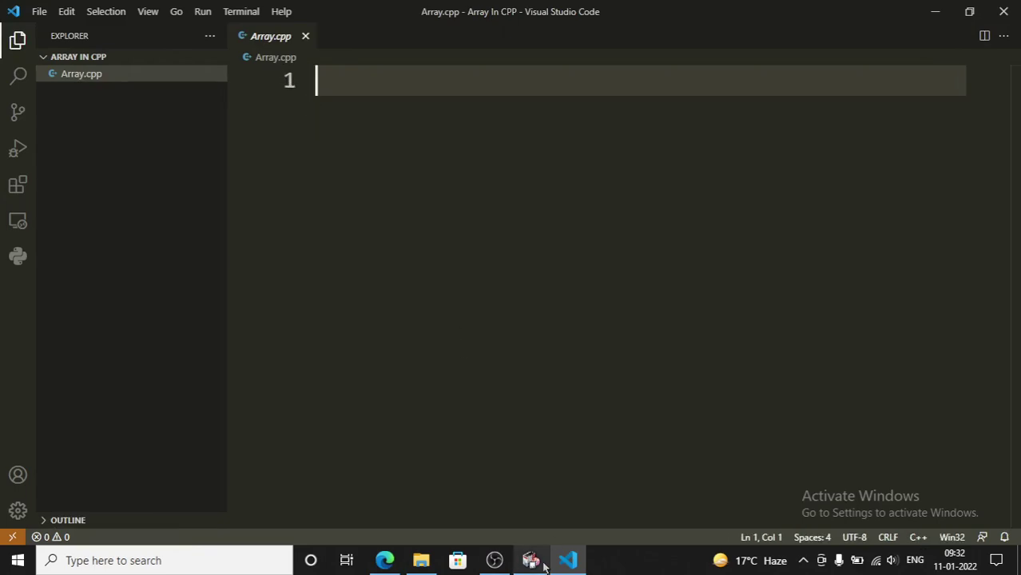
Check the package download progress in the MinGW Installation Manager and return to the desktop.
left_click(544, 565)
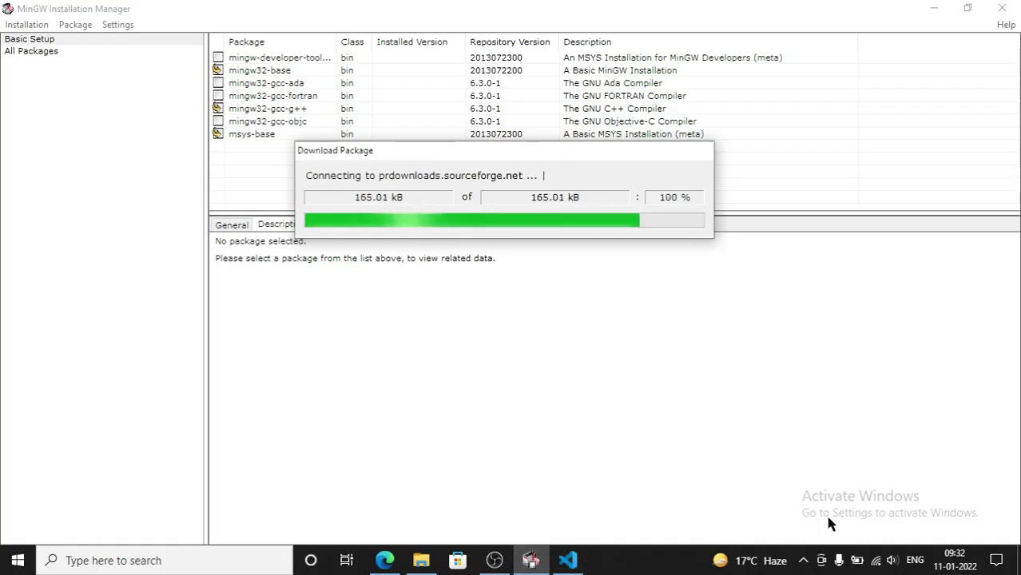
key("super+d")
right_click(489, 275)
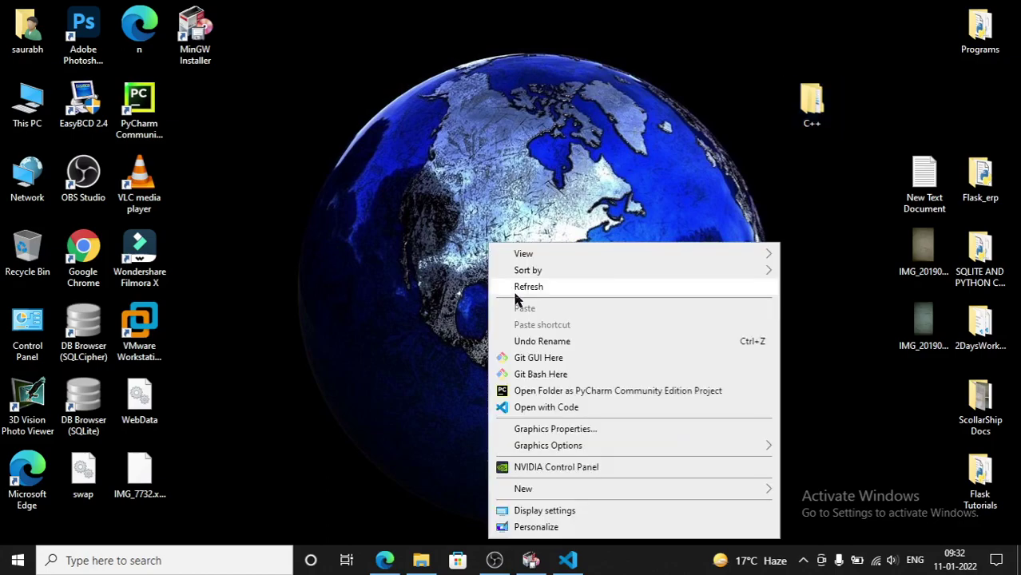
key("Escape")
Open the C:\MinGW\bin folder through This PC and refresh its contents.
key("Up")
key("Return")
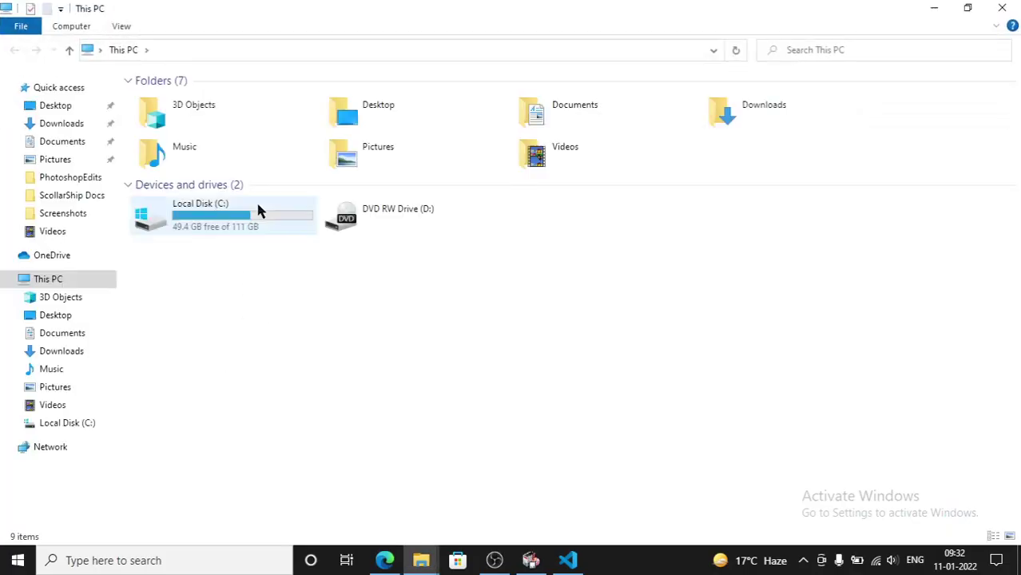
double_click(205, 226)
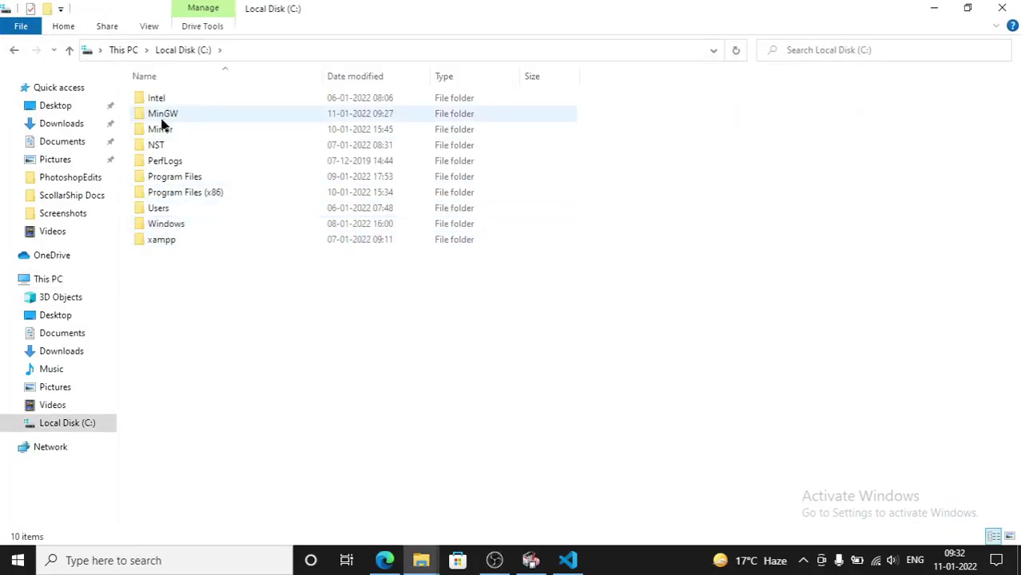
double_click(175, 117)
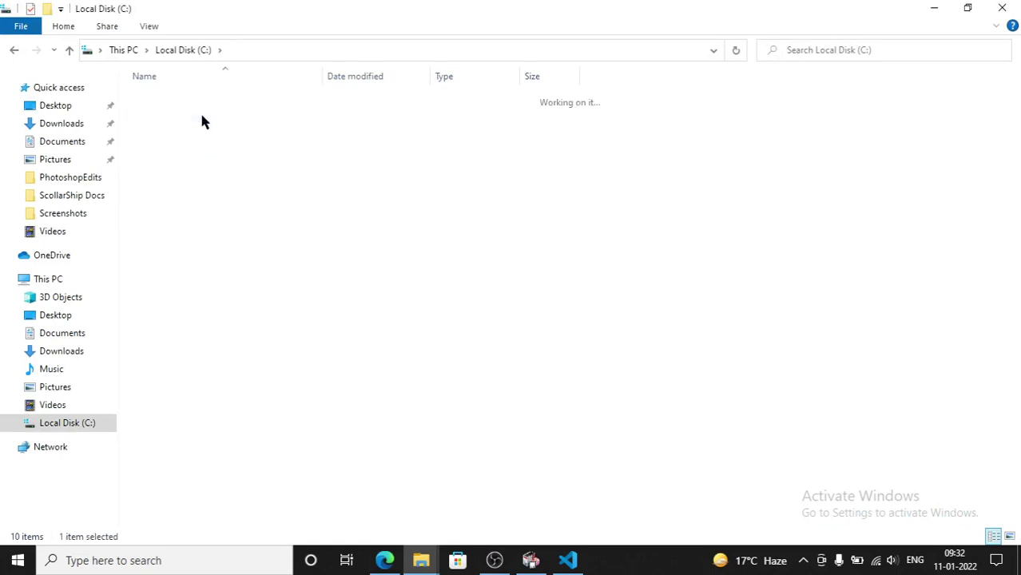
double_click(164, 100)
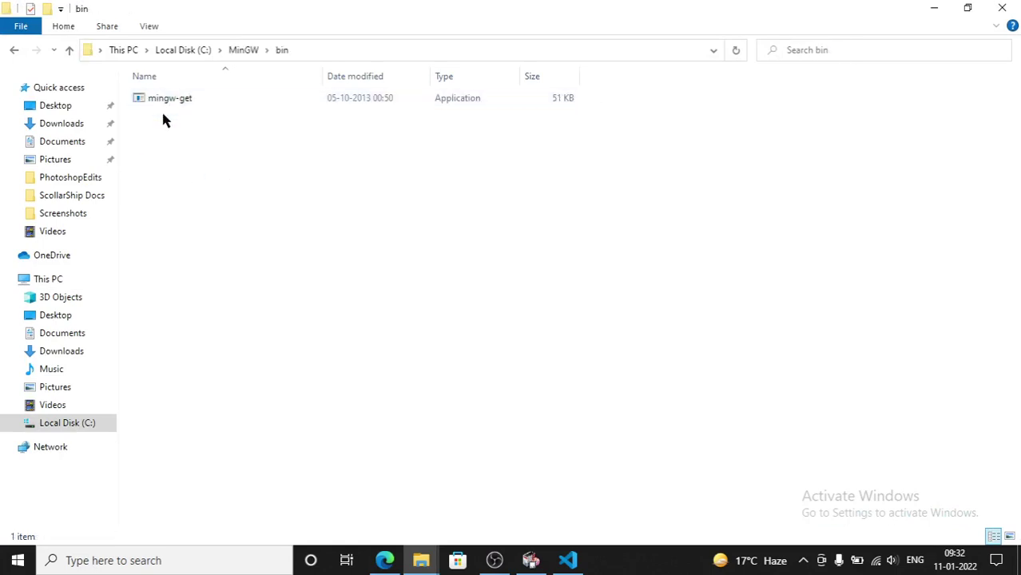
right_click(167, 226)
left_click(209, 288)
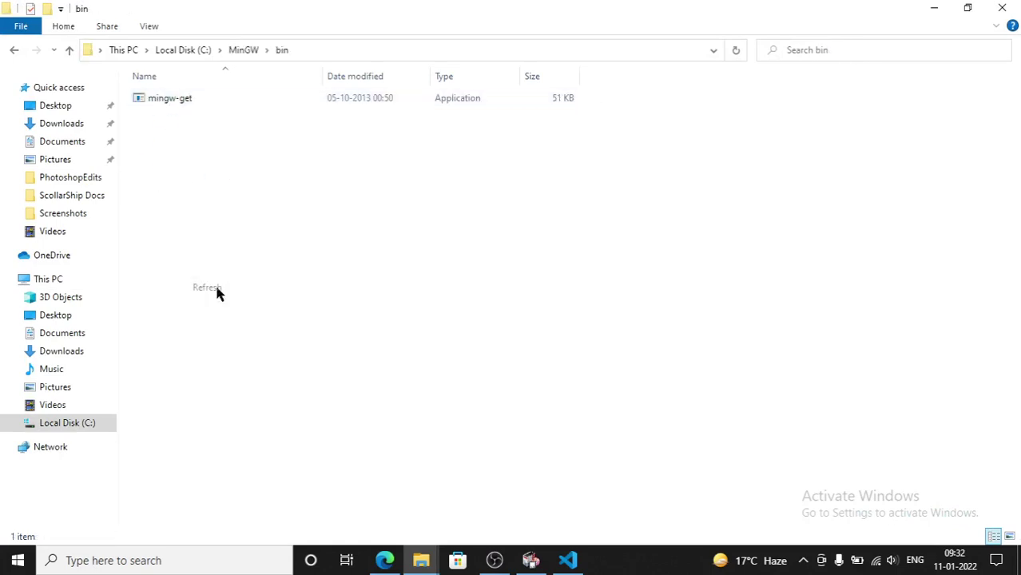
Copy the bin folder's full path, C:\MinGW\bin.
left_click(324, 53)
right_click(138, 55)
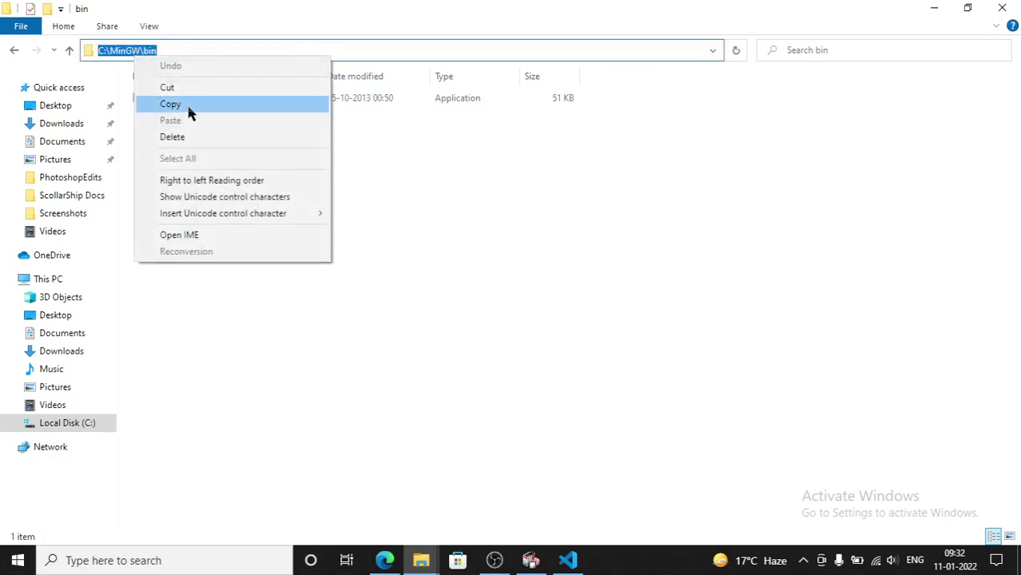
left_click(170, 105)
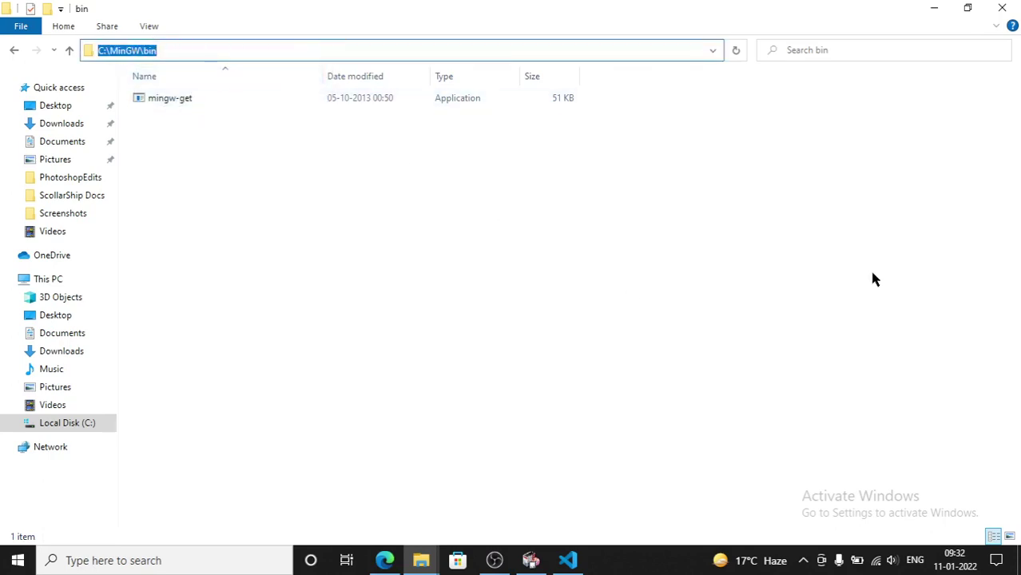
Go back to the C: drive, reopen MinGW's bin folder and copy the path C:\MinGW\bin again.
left_click(13, 51)
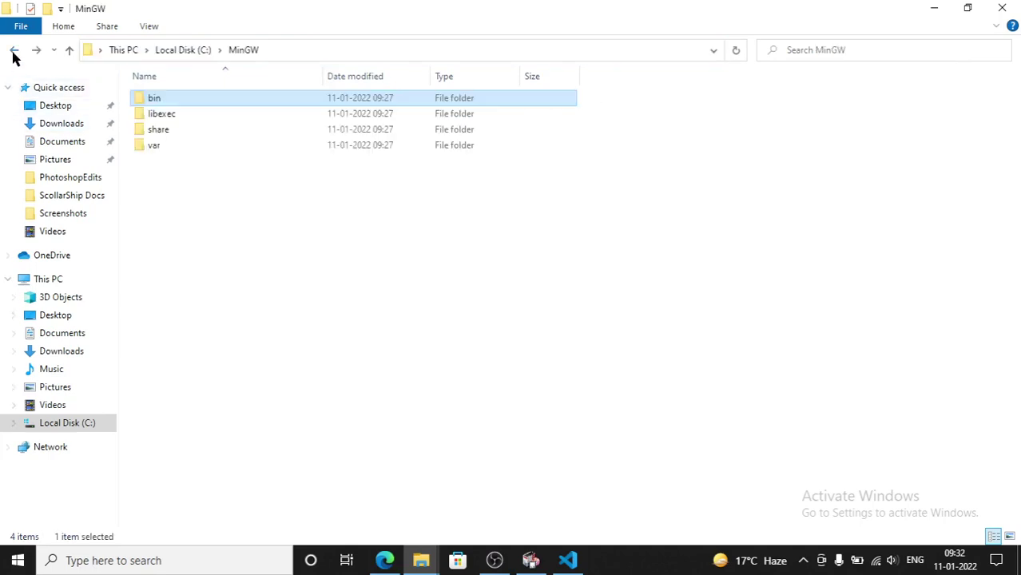
left_click(14, 53)
double_click(157, 115)
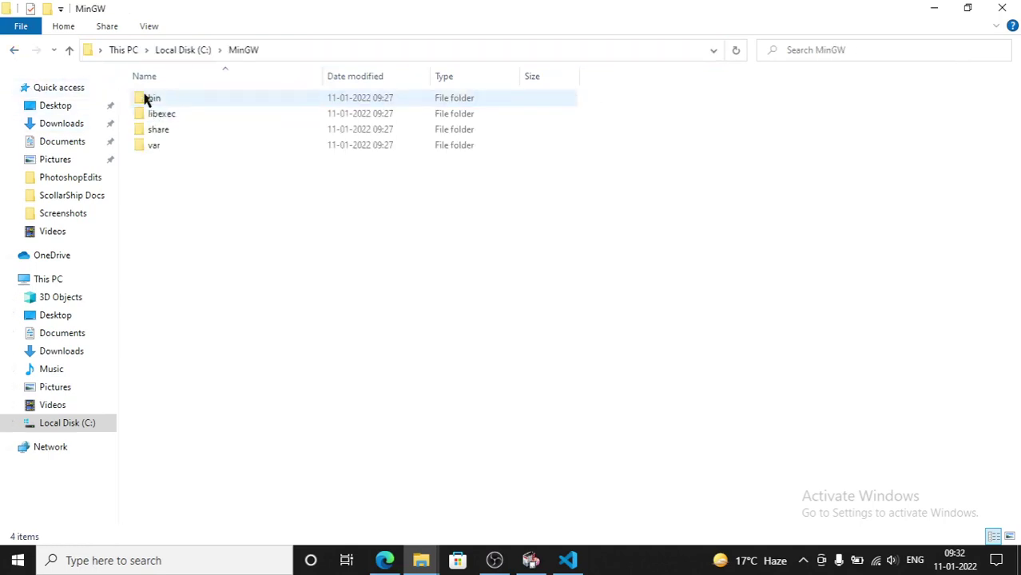
double_click(155, 99)
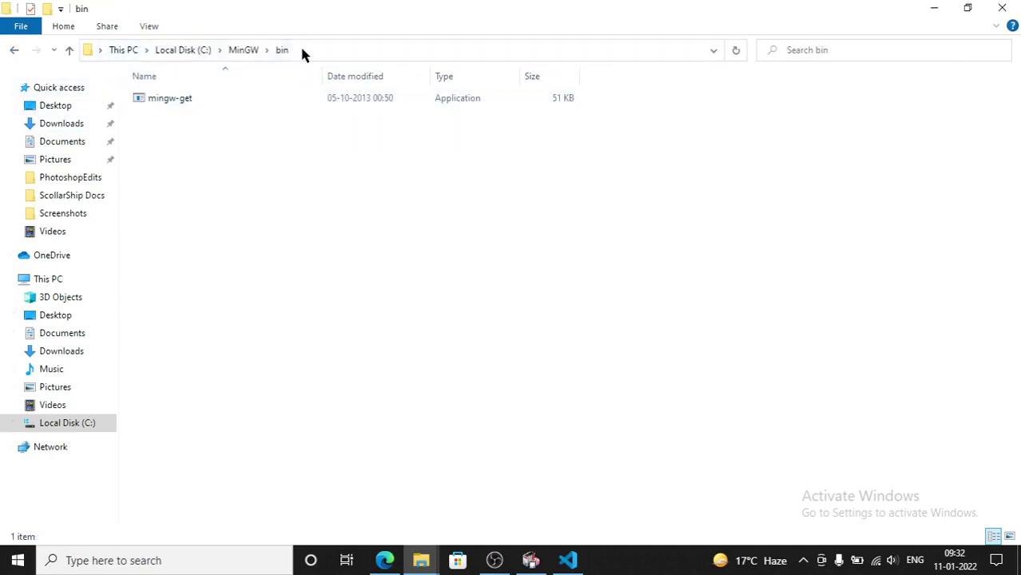
left_click(302, 49)
right_click(130, 53)
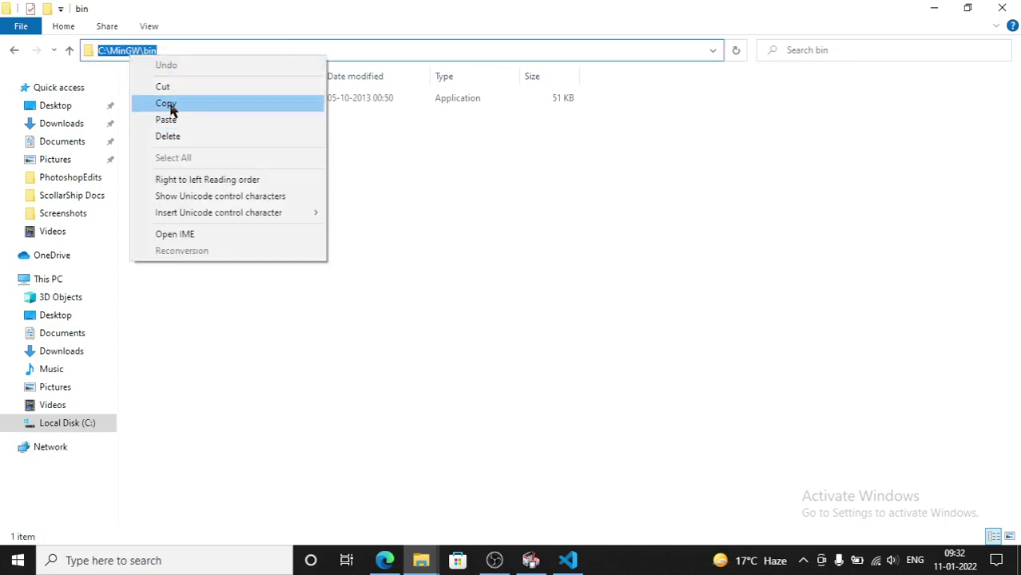
left_click(167, 103)
Open the Windows Environment Variables dialog through This PC's properties and the advanced system settings.
key("super+d")
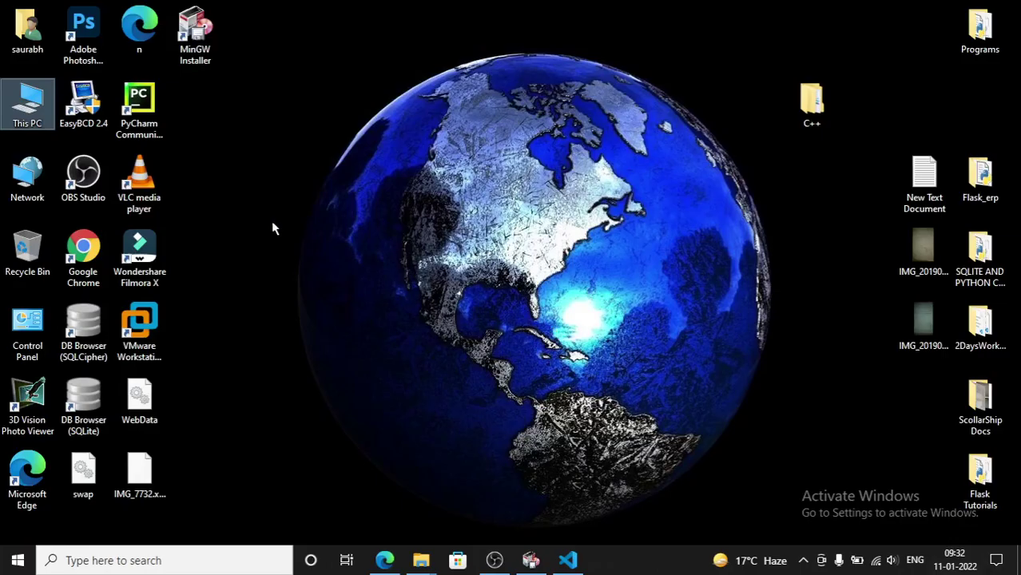
right_click(30, 120)
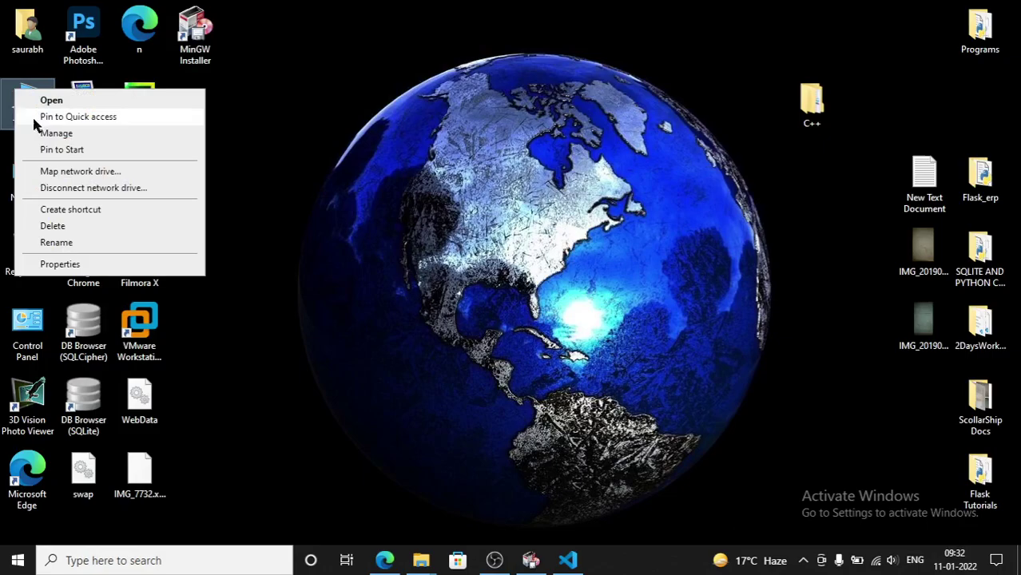
left_click(60, 263)
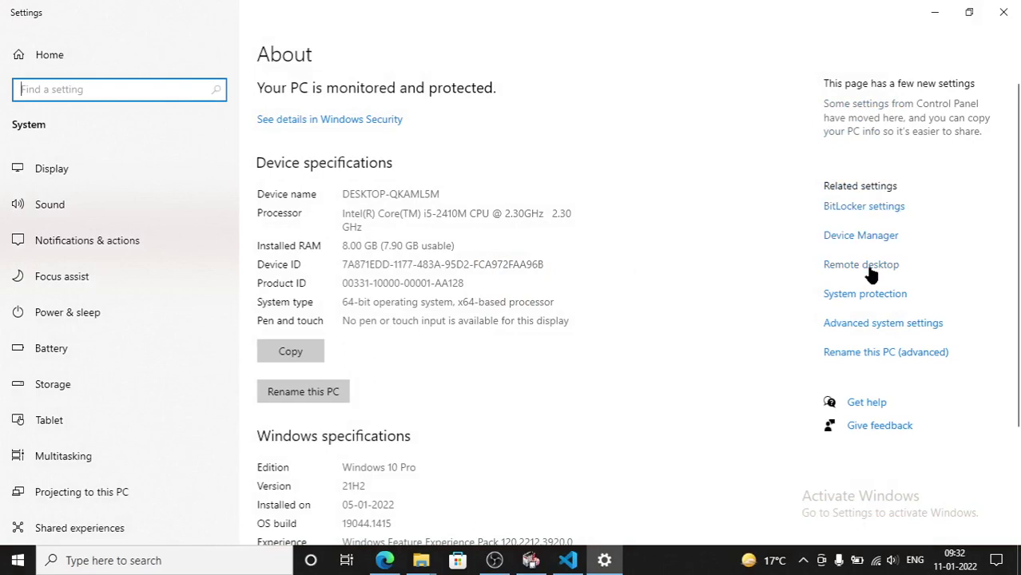
left_click(870, 324)
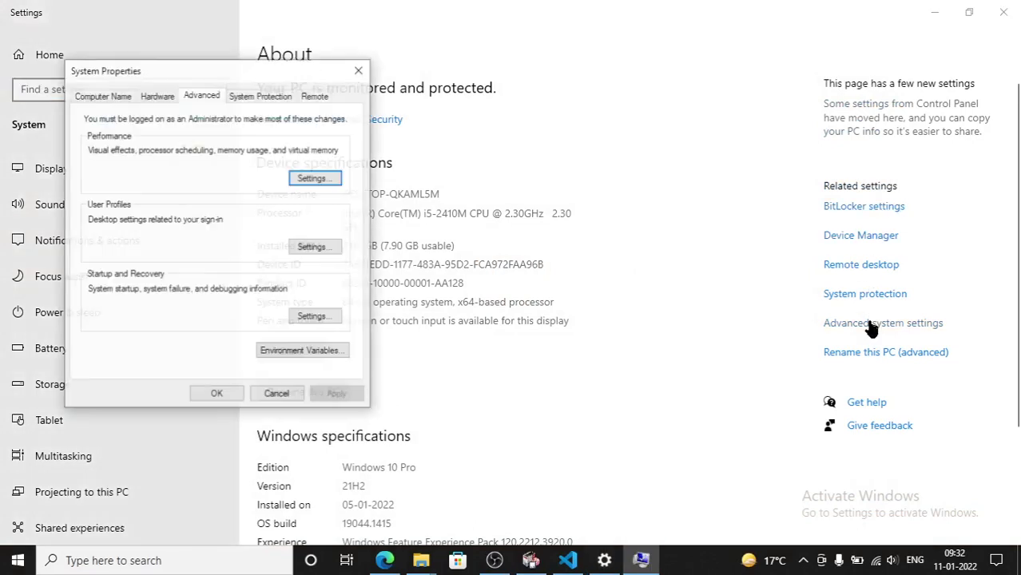
left_click_drag(243, 75, 479, 96)
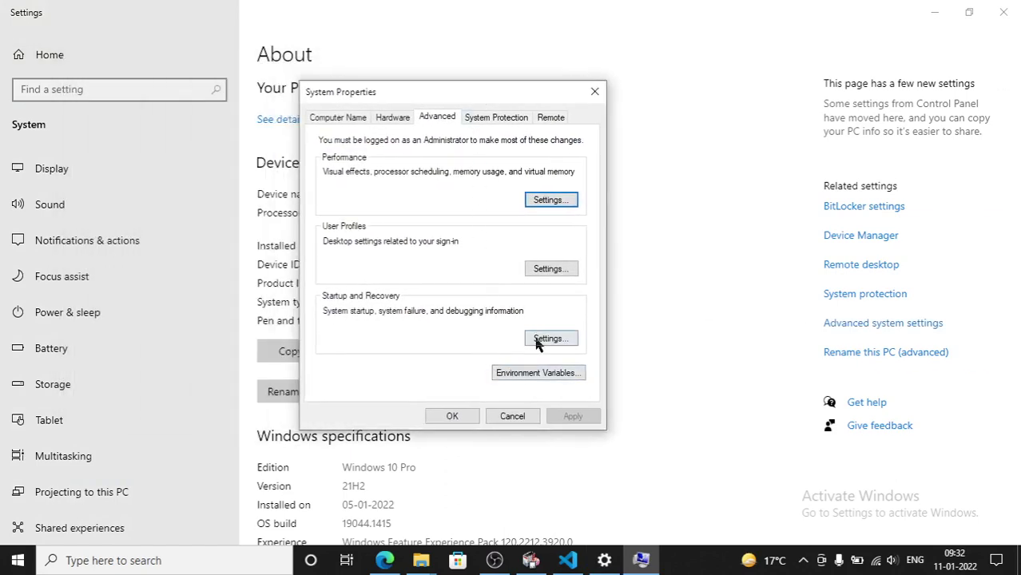
left_click(540, 373)
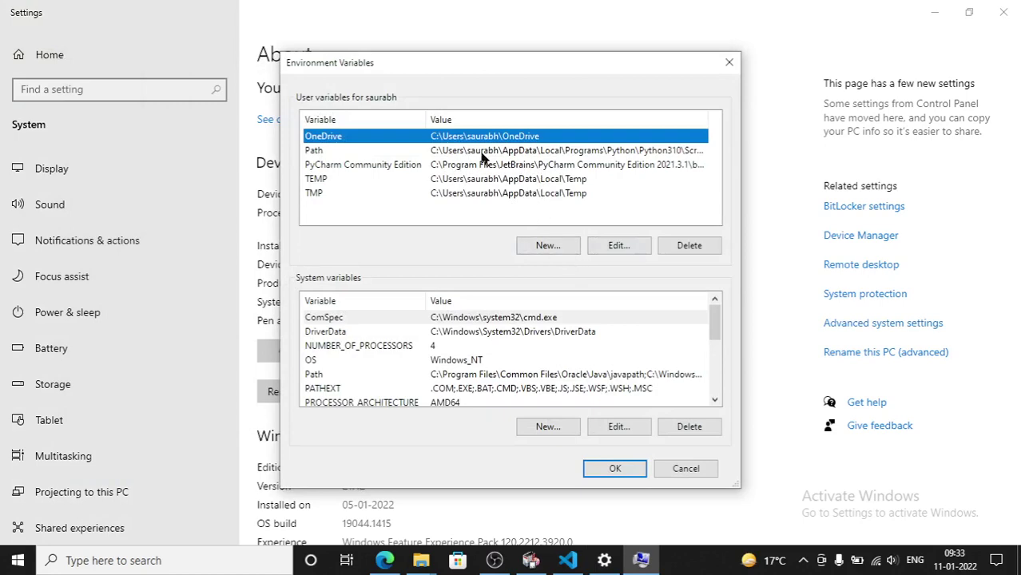
Add C:\MinGW\bin as a new entry in the user Path variable, confirm the changes and close Settings.
double_click(326, 152)
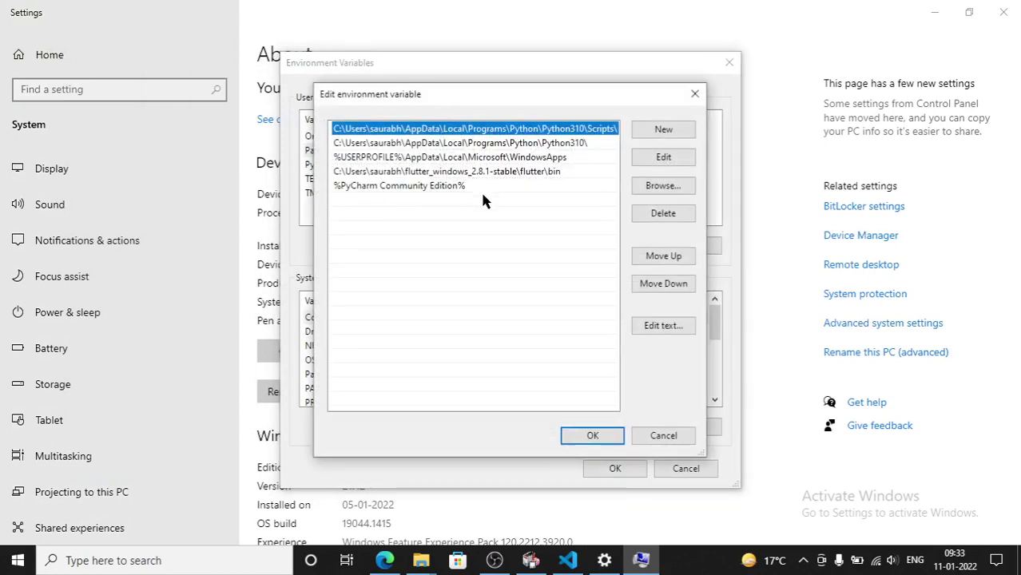
left_click(481, 200)
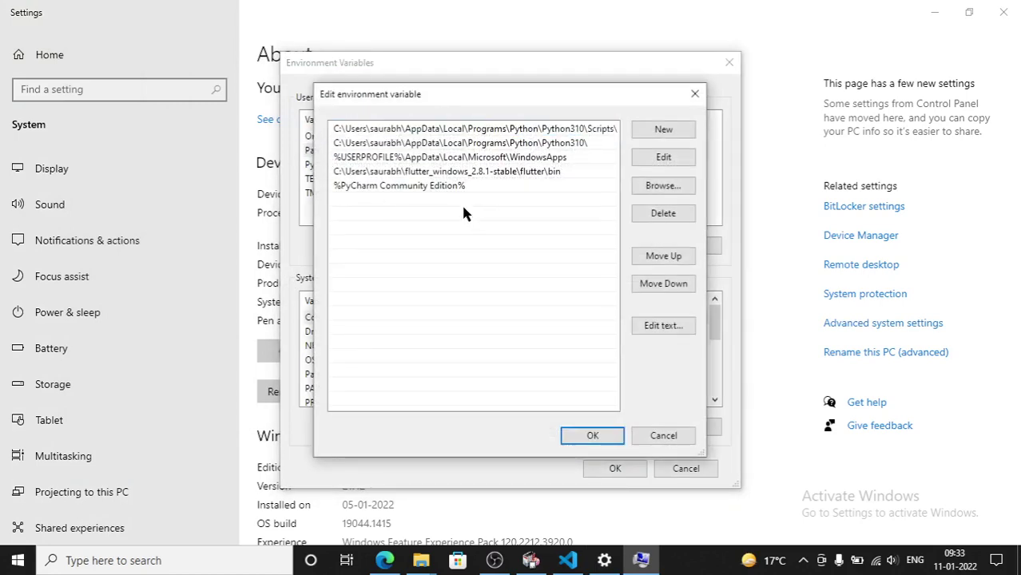
left_click(670, 130)
right_click(339, 198)
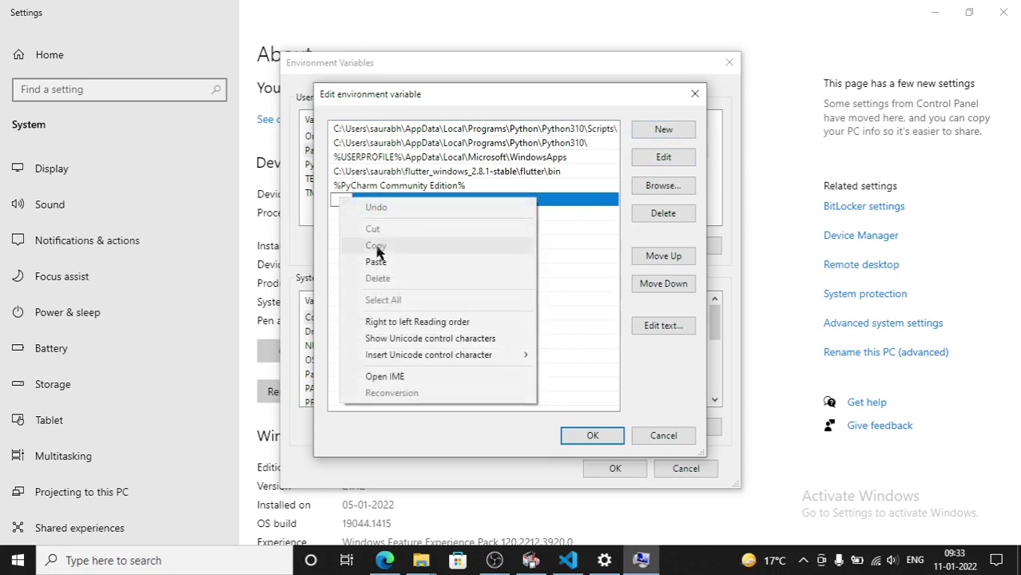
left_click(376, 262)
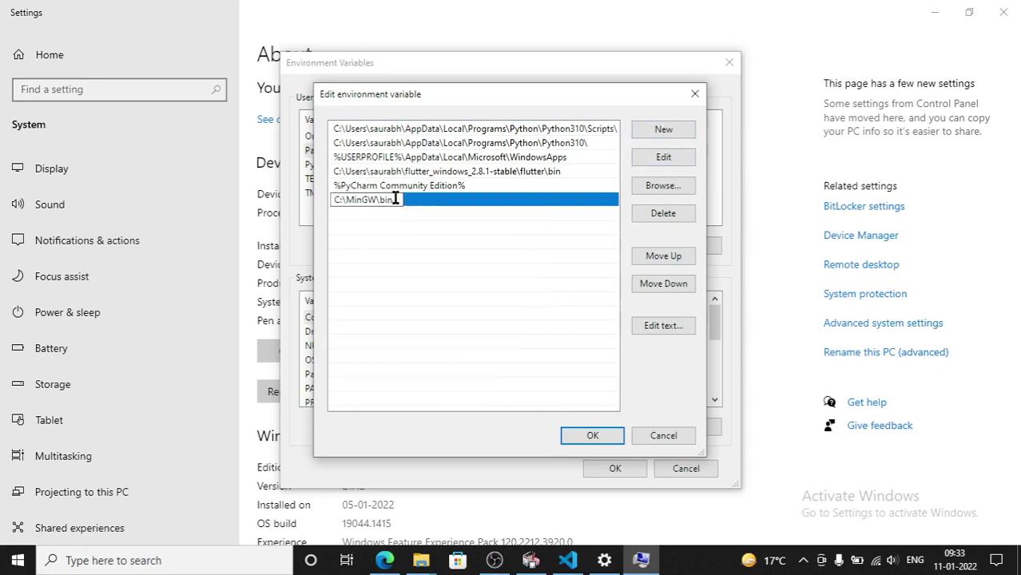
left_click_drag(399, 199, 328, 199)
left_click(414, 233)
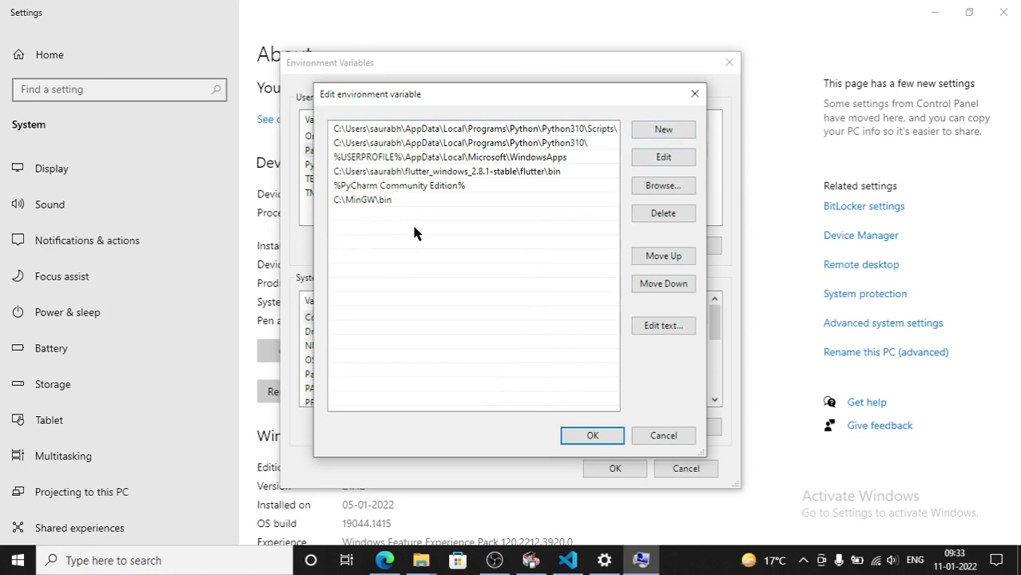
left_click(590, 436)
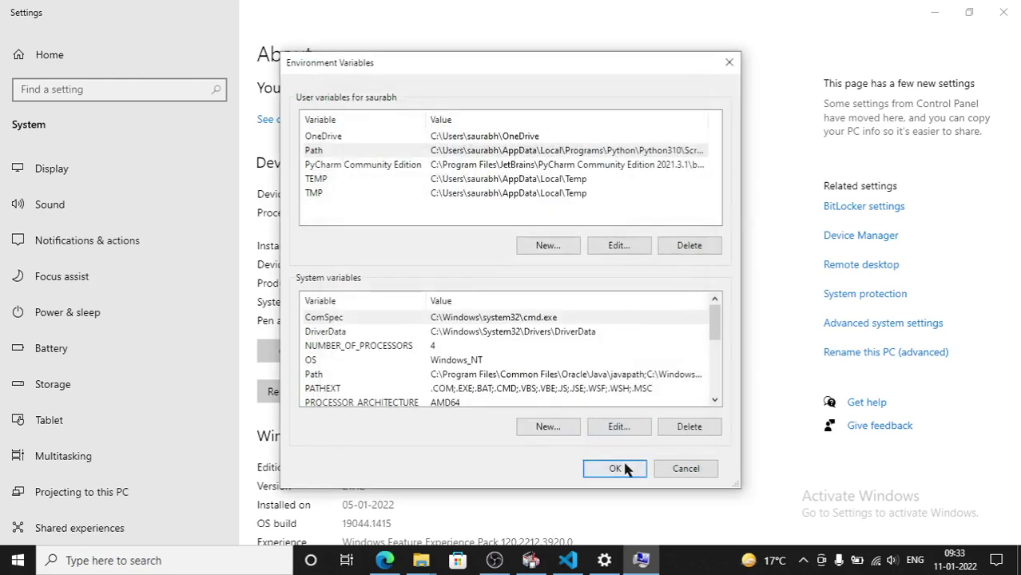
left_click(618, 469)
left_click(453, 417)
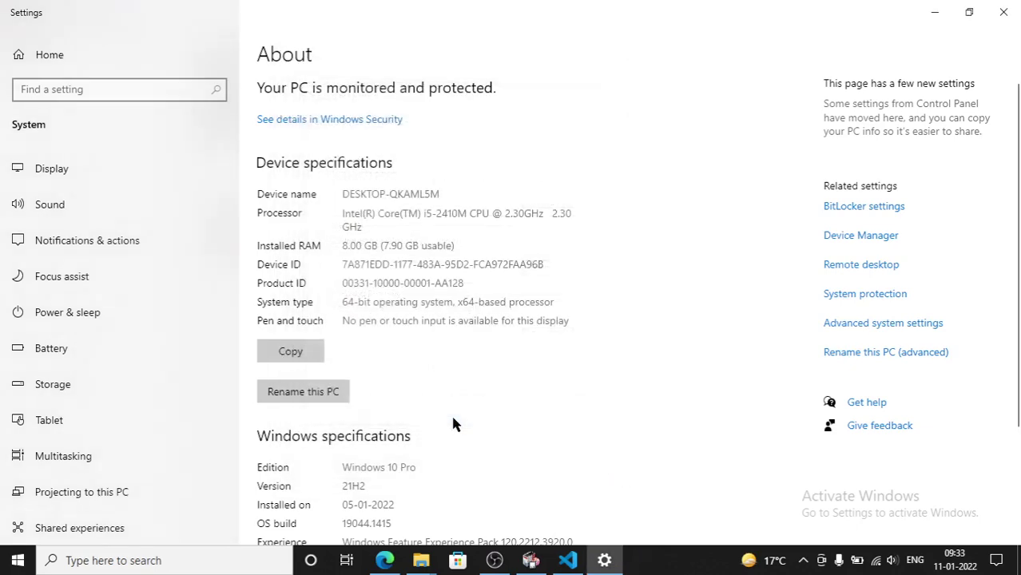
left_click(1014, 7)
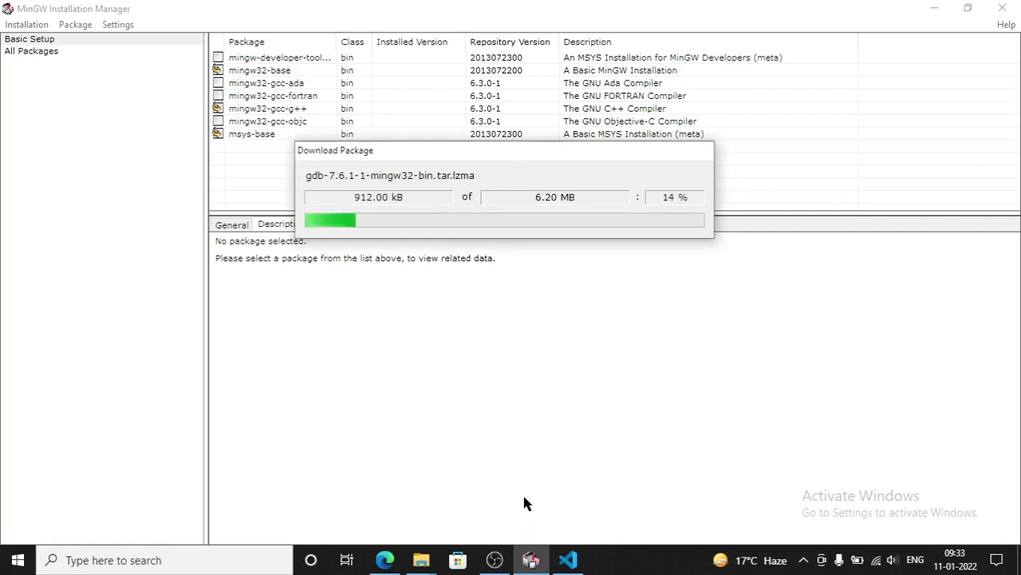
Switch to Visual Studio Code and open the user snippets file for the C language.
left_click(578, 564)
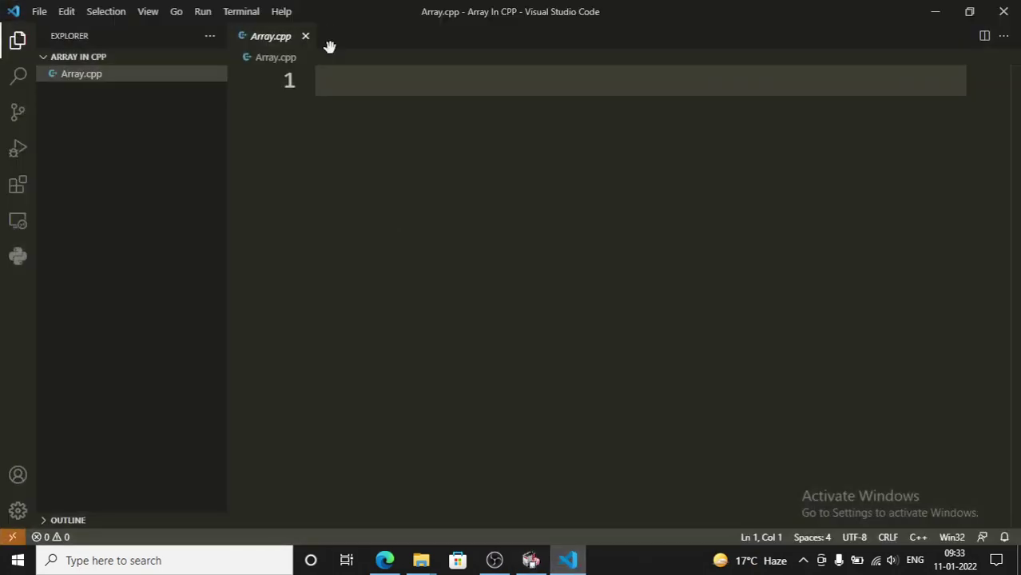
left_click(17, 509)
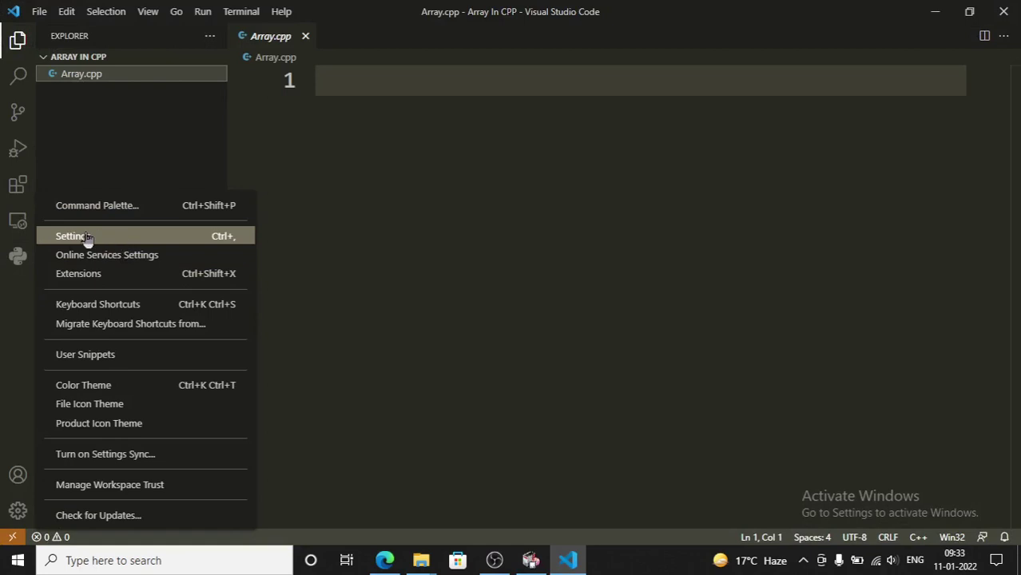
left_click(126, 354)
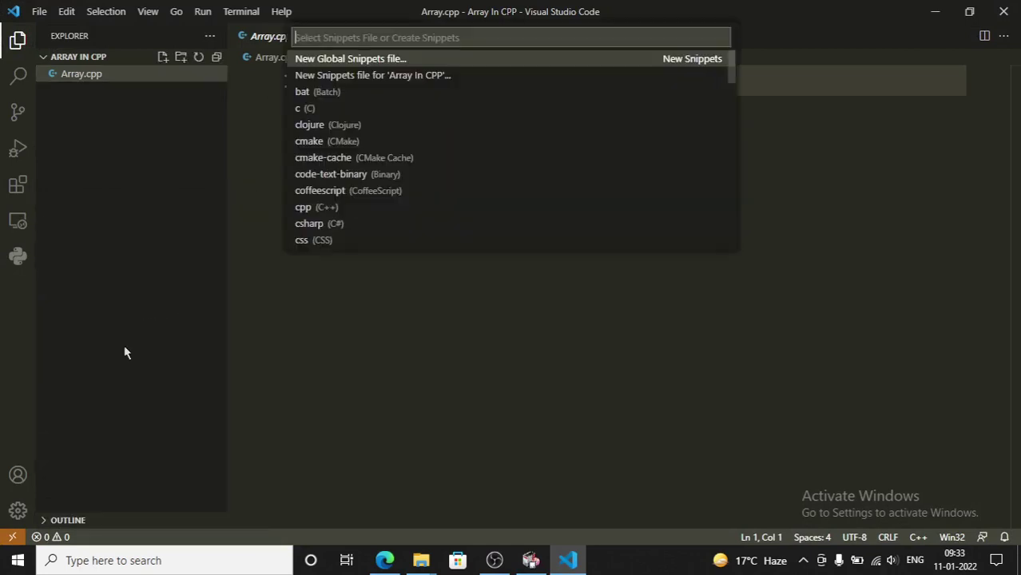
left_click(319, 108)
scroll(348, 94, "down", 5, "ctrl")
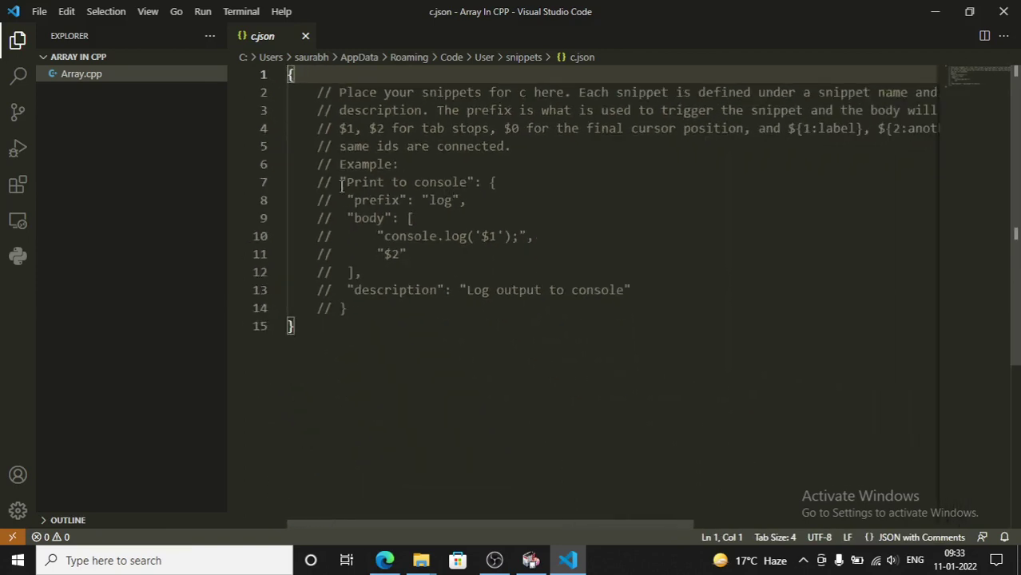
Duplicate the commented "Print to console" example below the original in c.json and uncomment the copy.
left_click_drag(308, 184, 464, 304)
key("ctrl+c")
left_click(373, 304)
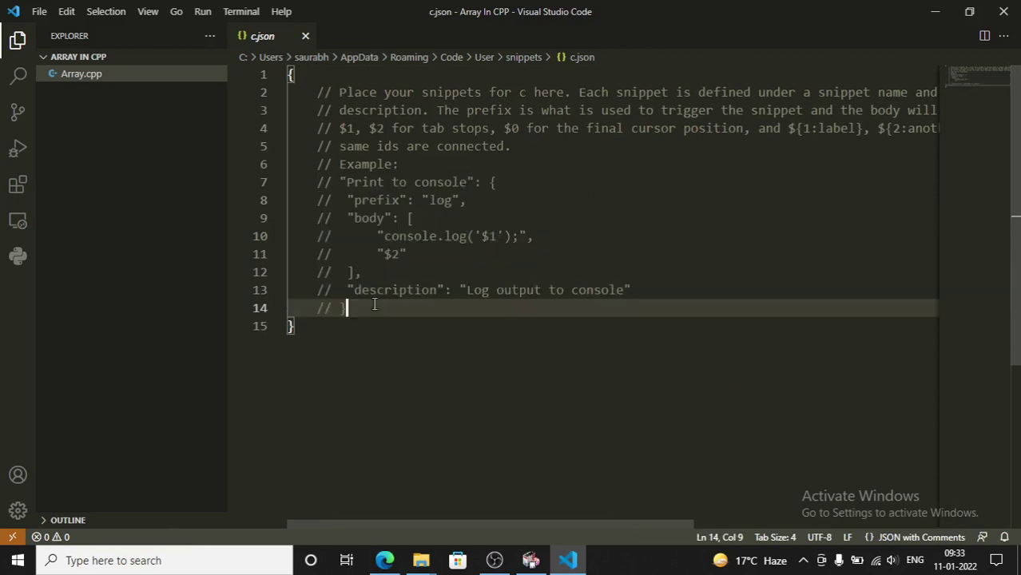
key("Return")
key("ctrl+v")
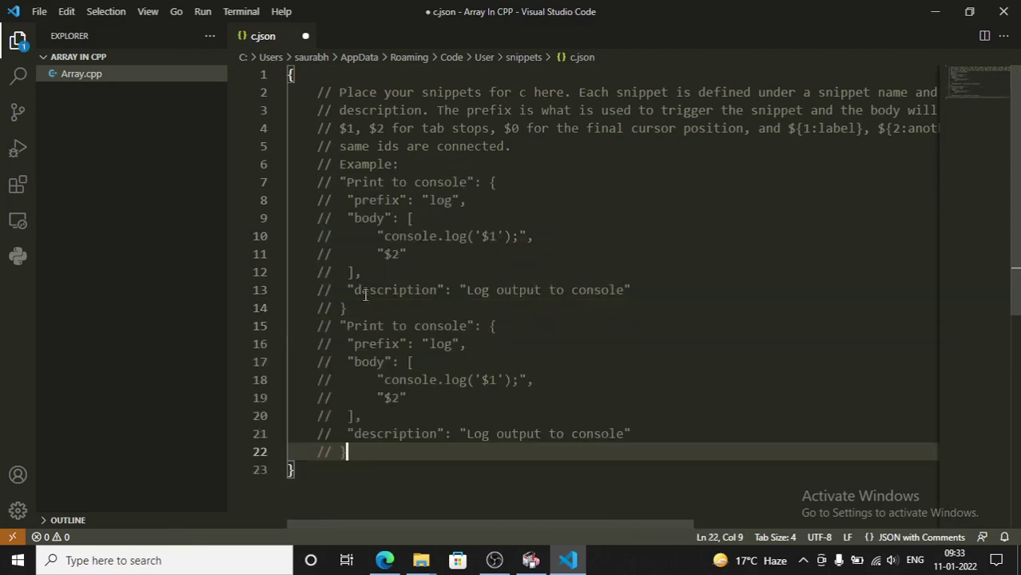
left_click_drag(355, 449, 316, 327)
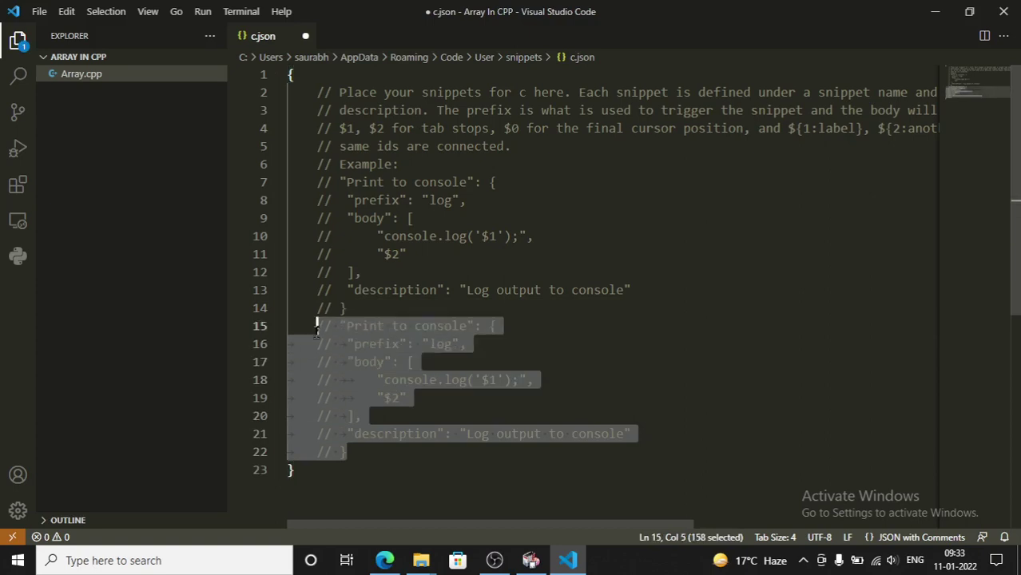
key("ctrl+slash")
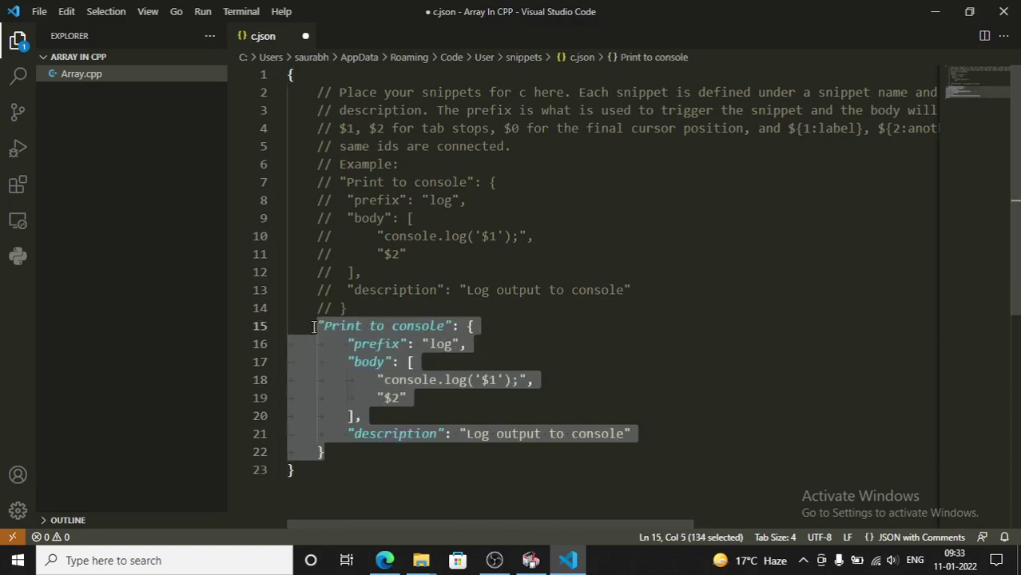
Set the prefix of the uncommented snippet to "boil".
left_click(435, 343)
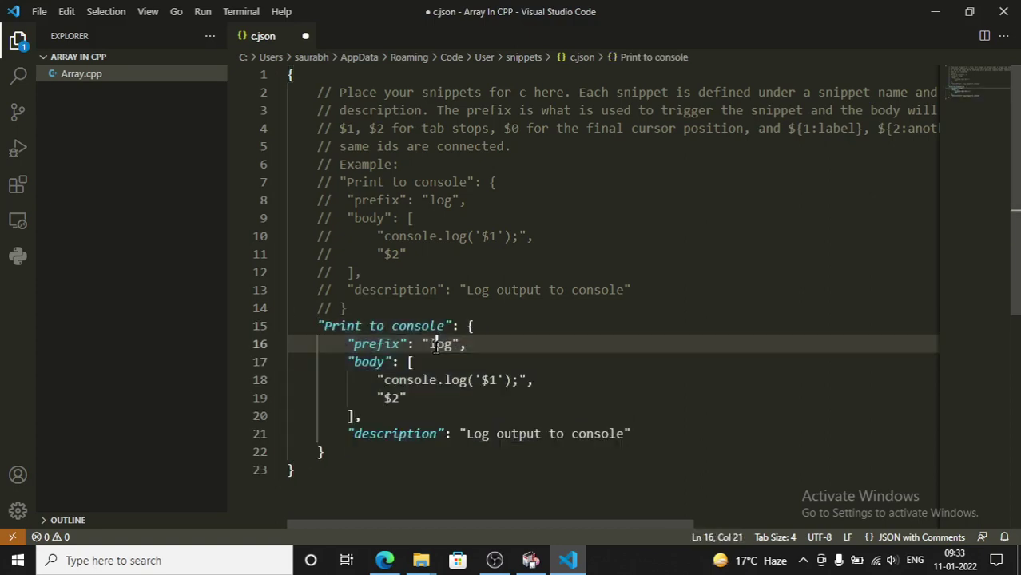
double_click(435, 343)
type("boil")
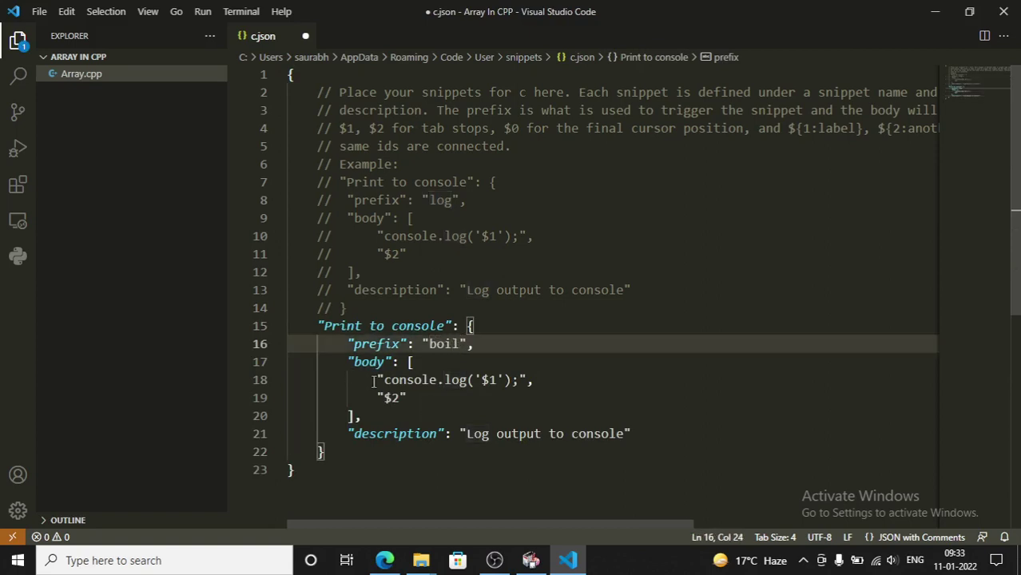
Replace the console.log text in the snippet's body with #include<stdio.h>\n\n.
left_click_drag(385, 382, 517, 379)
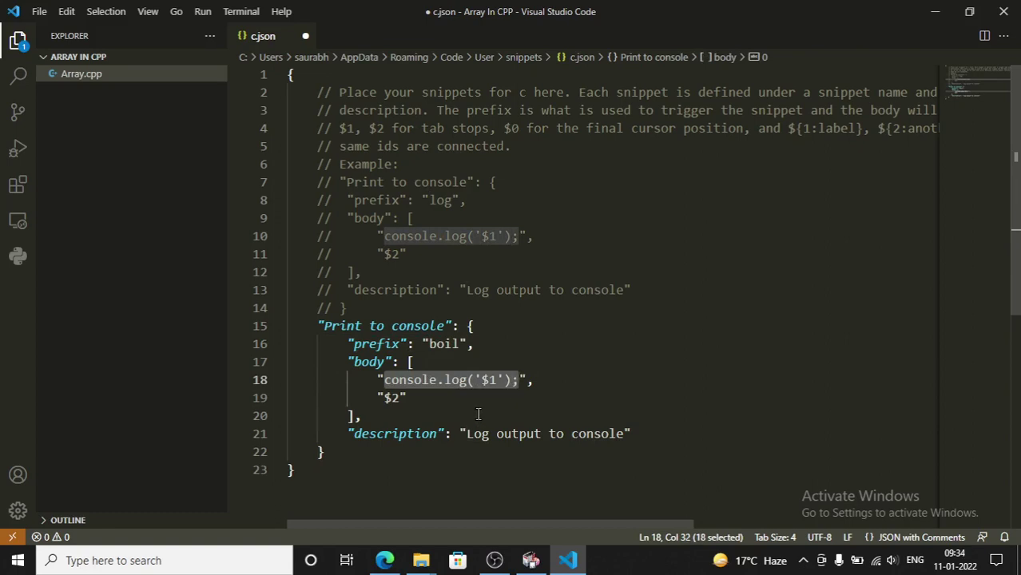
type("#in")
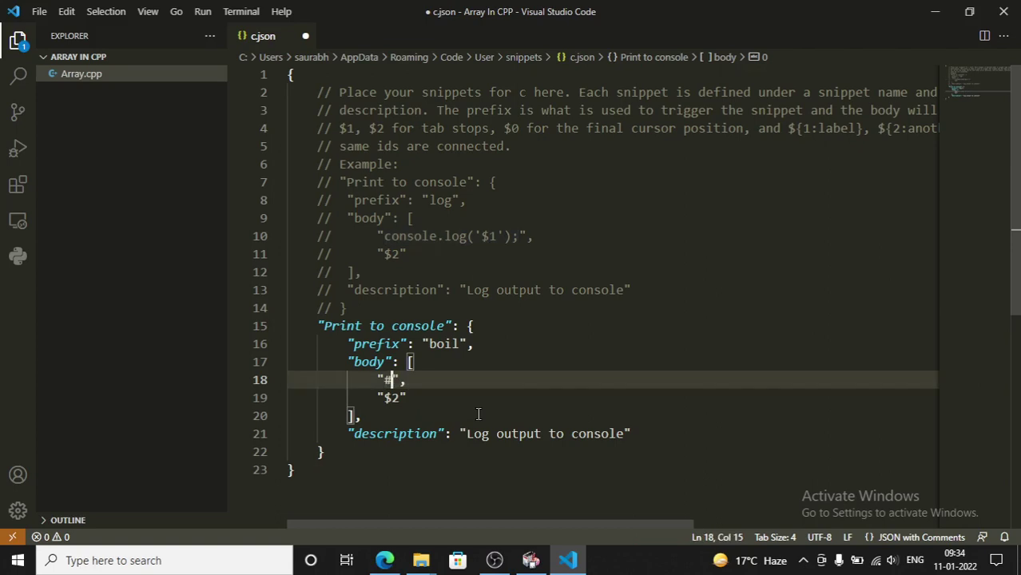
type("clude")
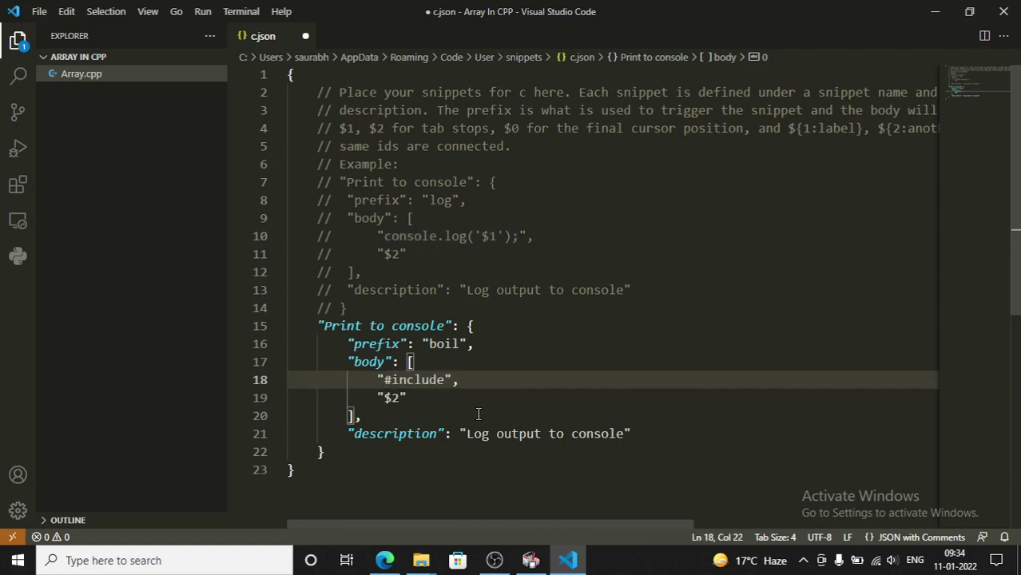
type("<stdio.h>\\n")
type("\\n")
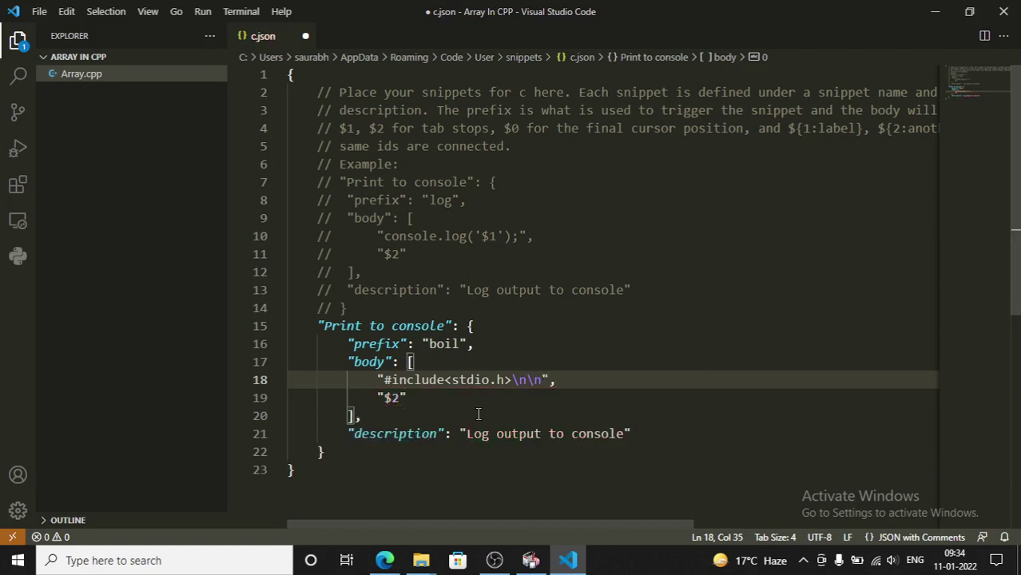
Extend the snippet's first body string with int main()\n{\n\treturn 0\n} and save c.json.
type("int main()")
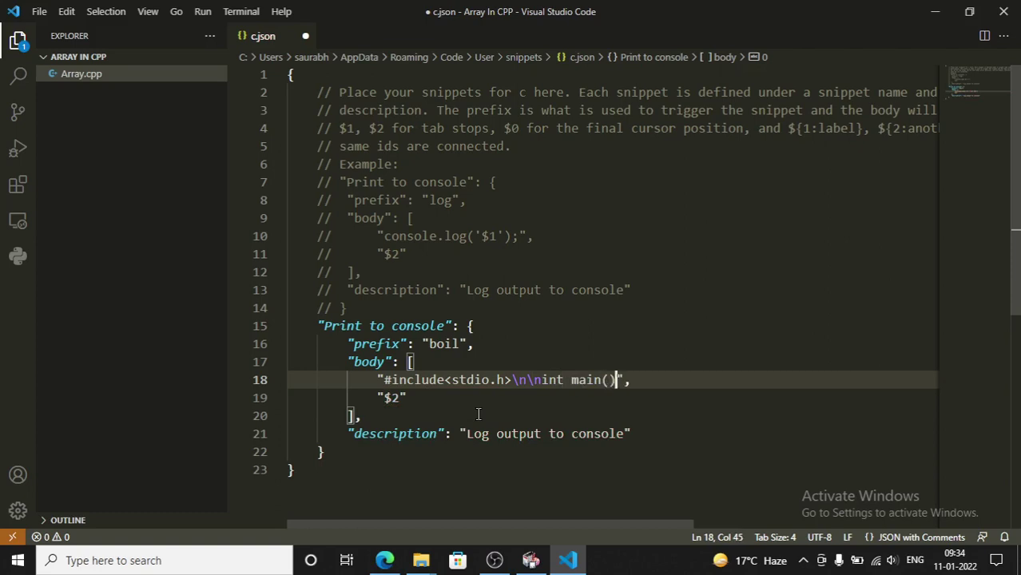
type("\\n")
type("{\\n\\")
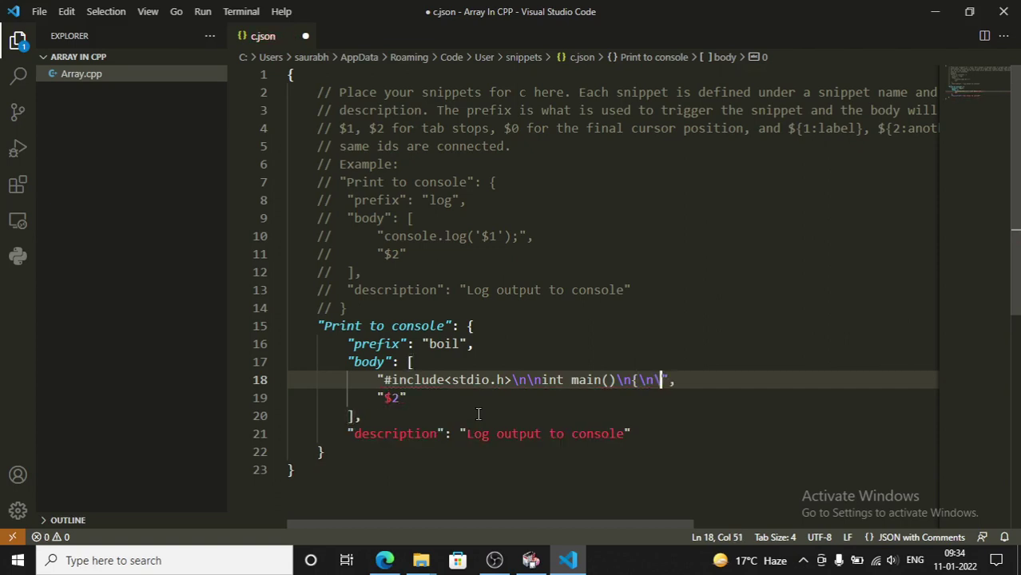
type("t")
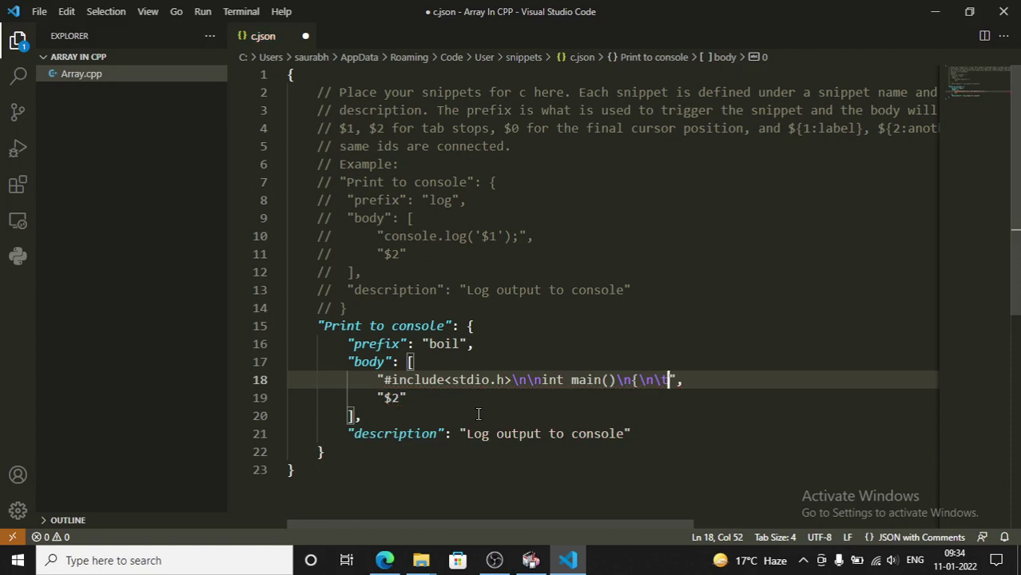
type("return 0\\n")
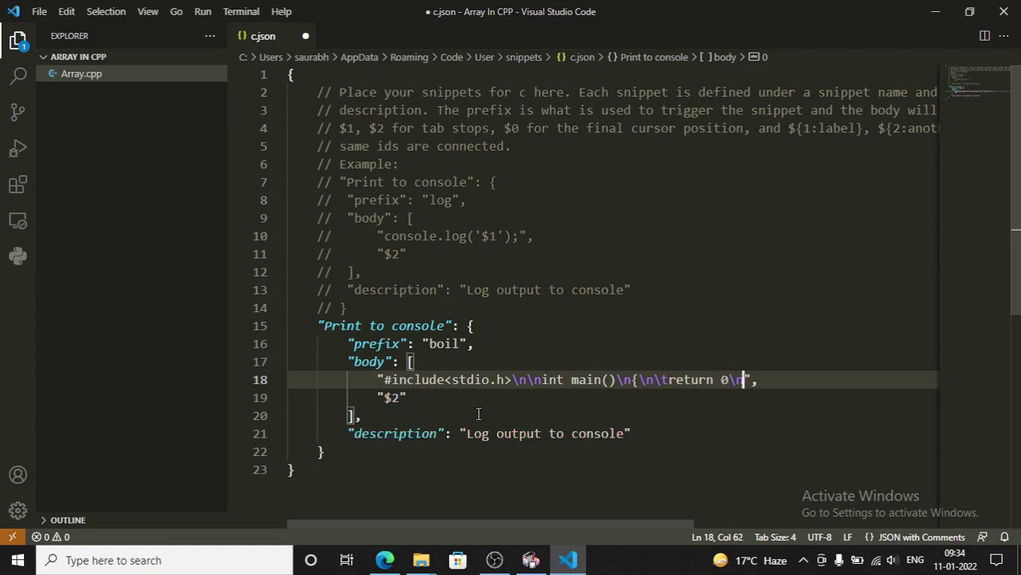
type(" }")
key("ctrl+s")
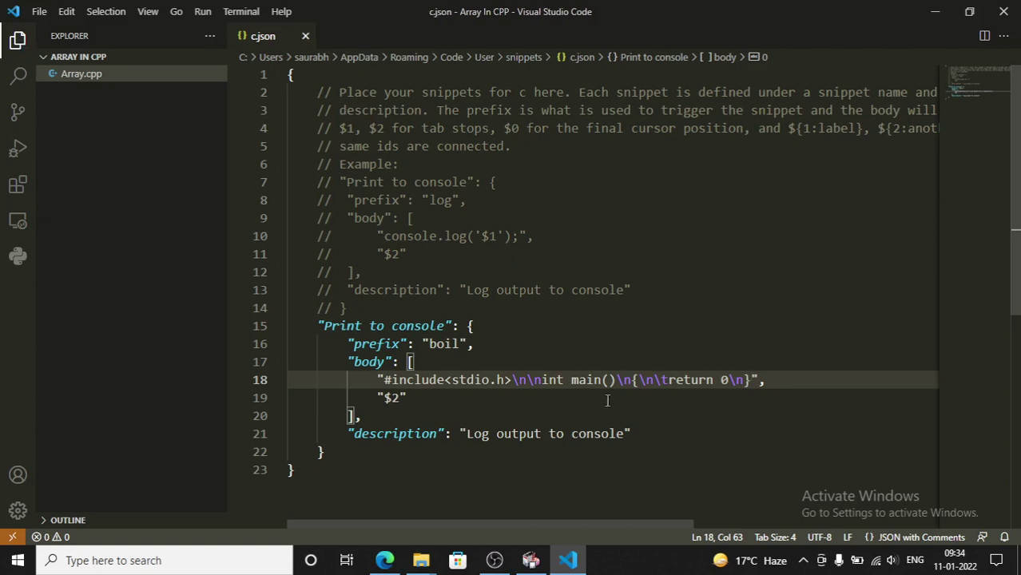
Comment out the "$2" line in the body of the "boil" snippet.
left_click_drag(413, 397, 377, 397)
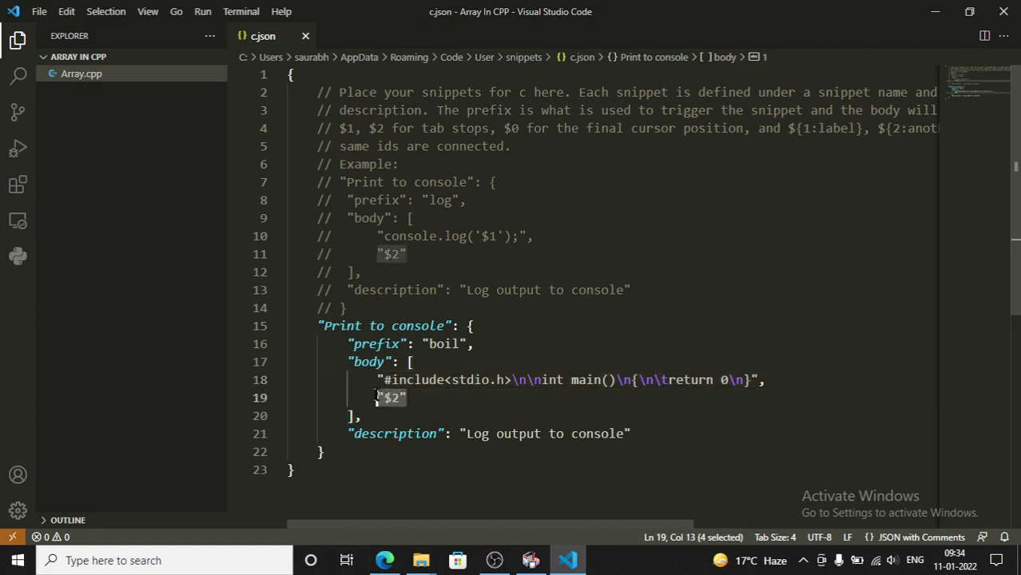
key("ctrl+slash")
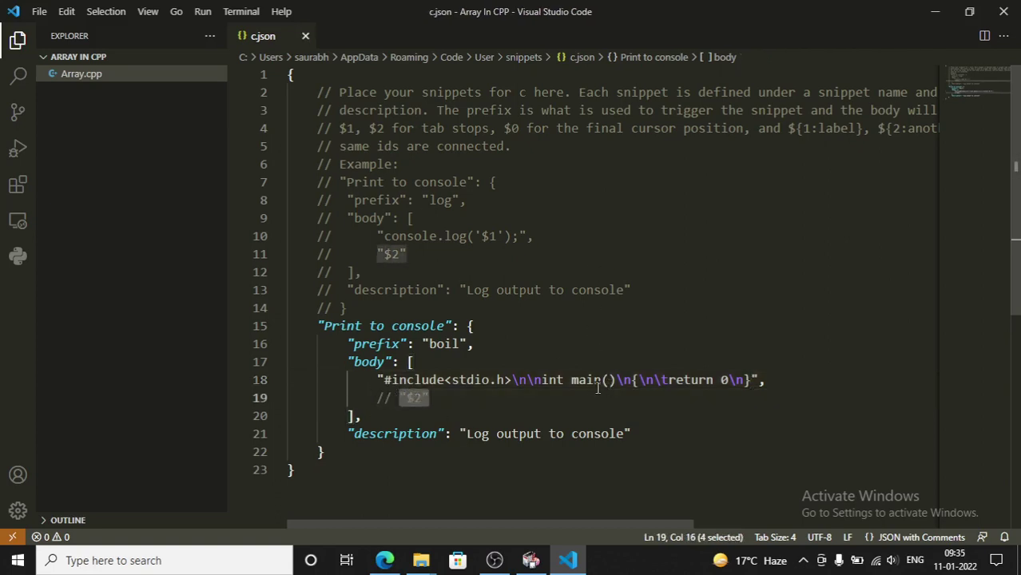
Expand the text after the opening brace in the boil snippet's body to \n\n\t\n\treturn 0 and save c.json.
left_click(631, 379)
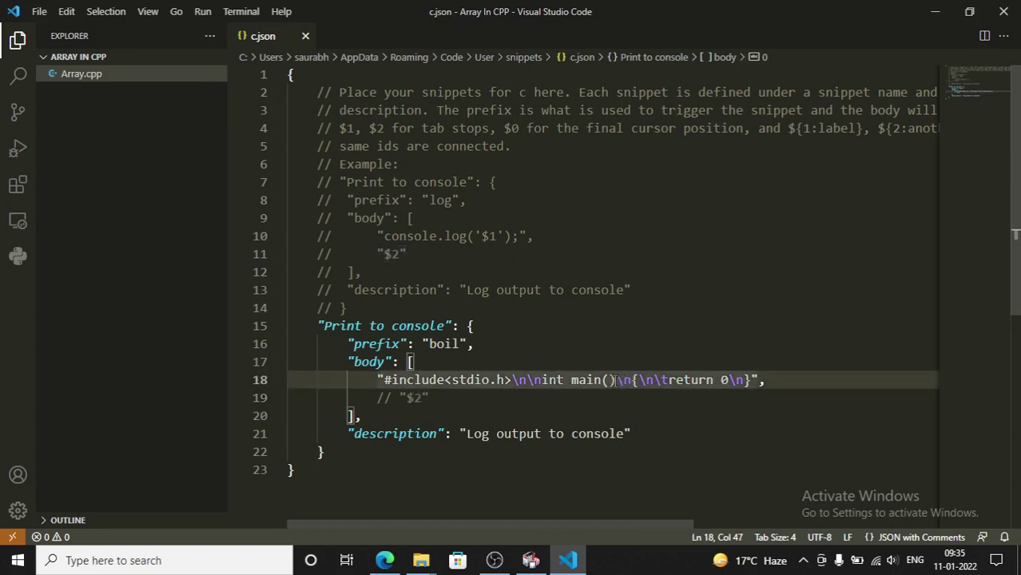
left_click(652, 381)
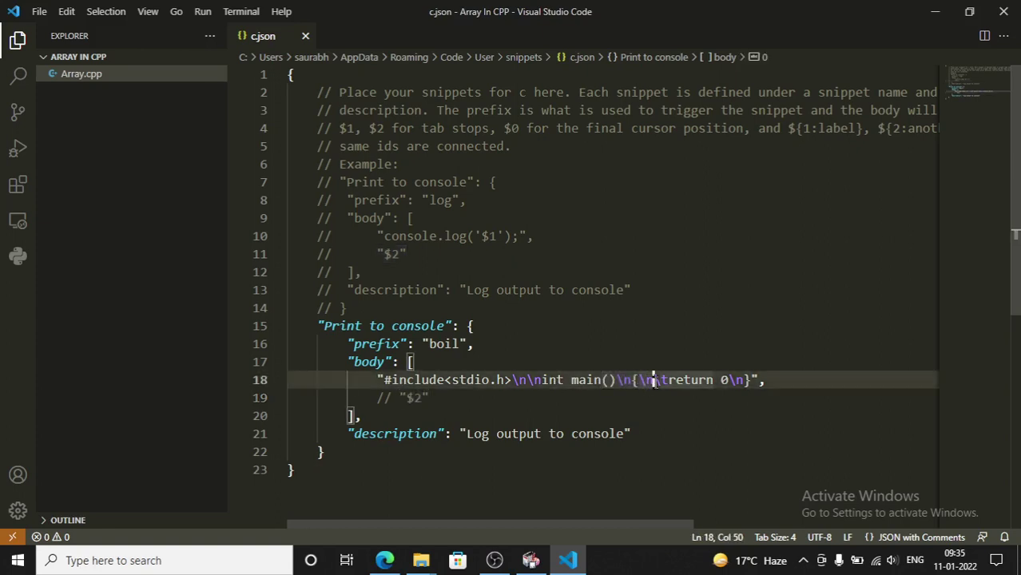
left_click_drag(631, 381, 653, 382)
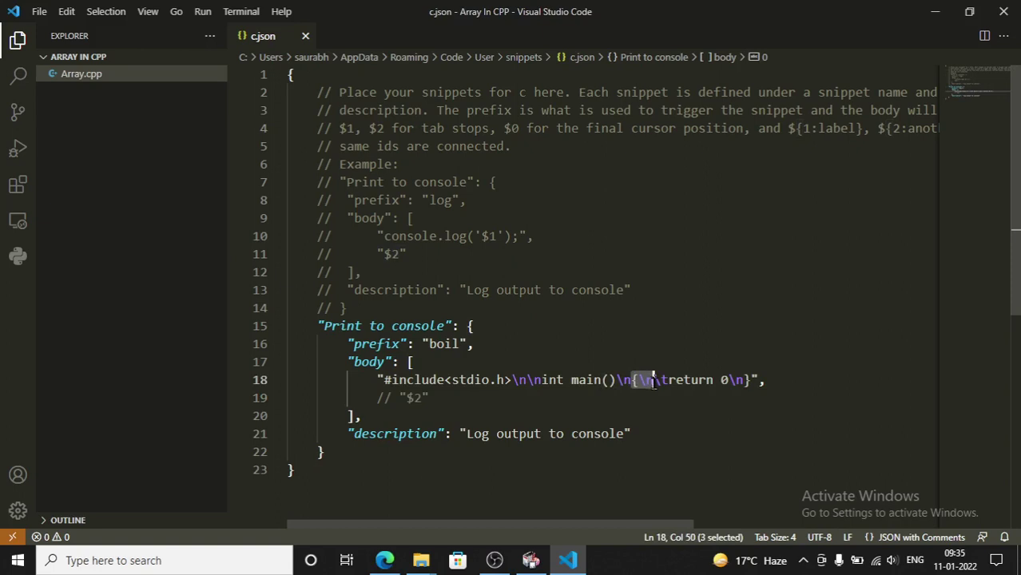
left_click(654, 381)
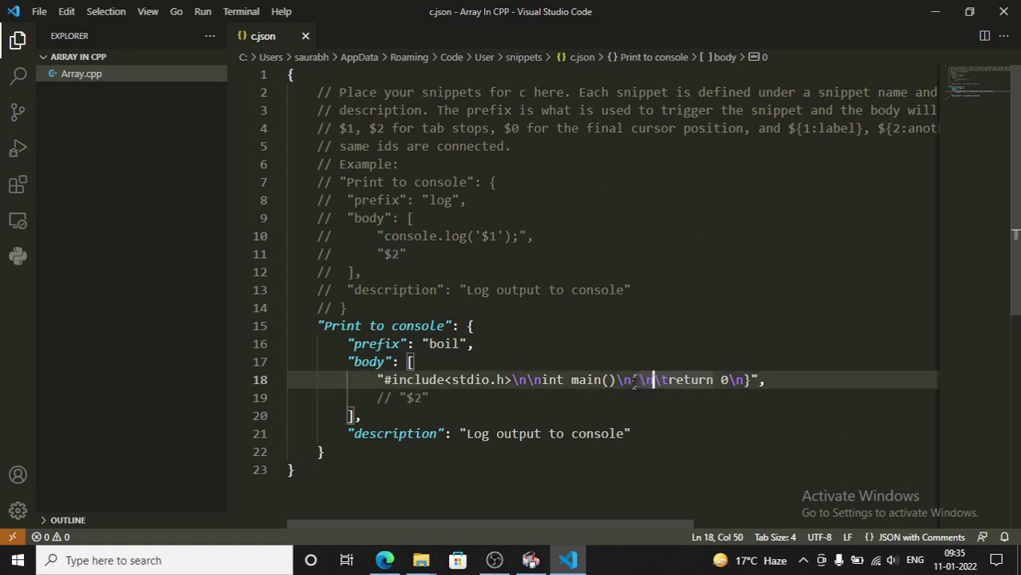
type("\\n")
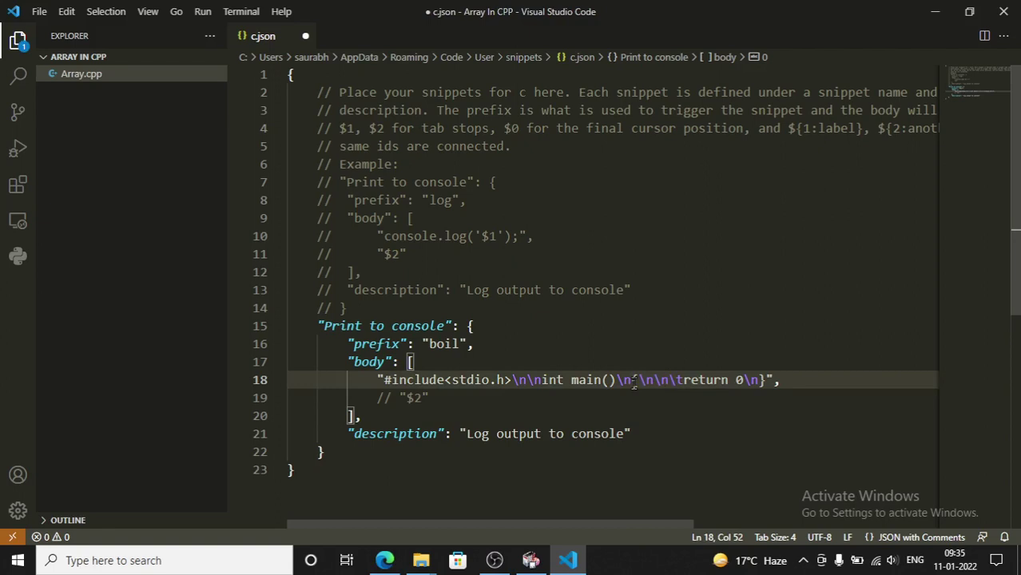
key("Left")
key("Left")
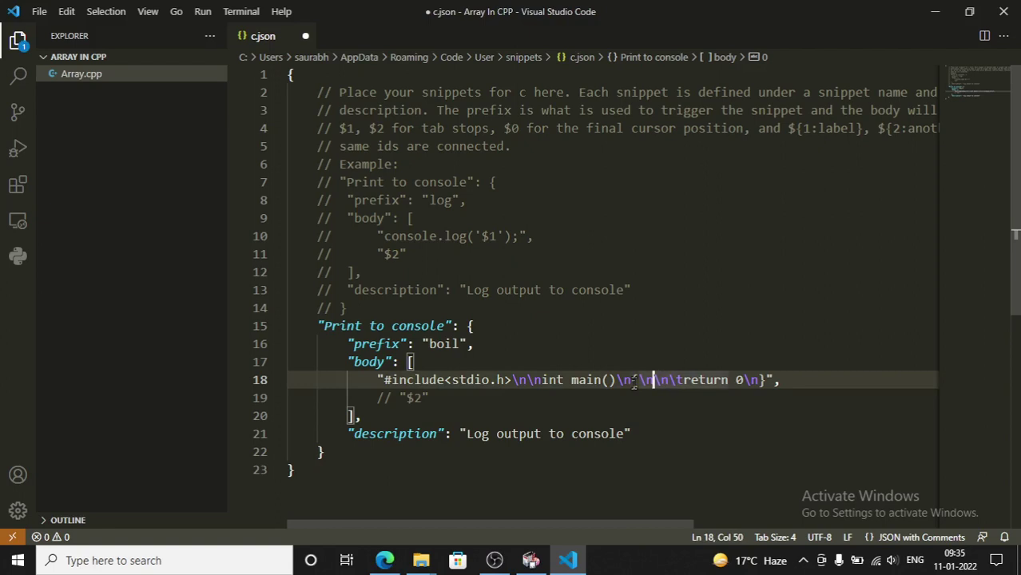
type("\\n")
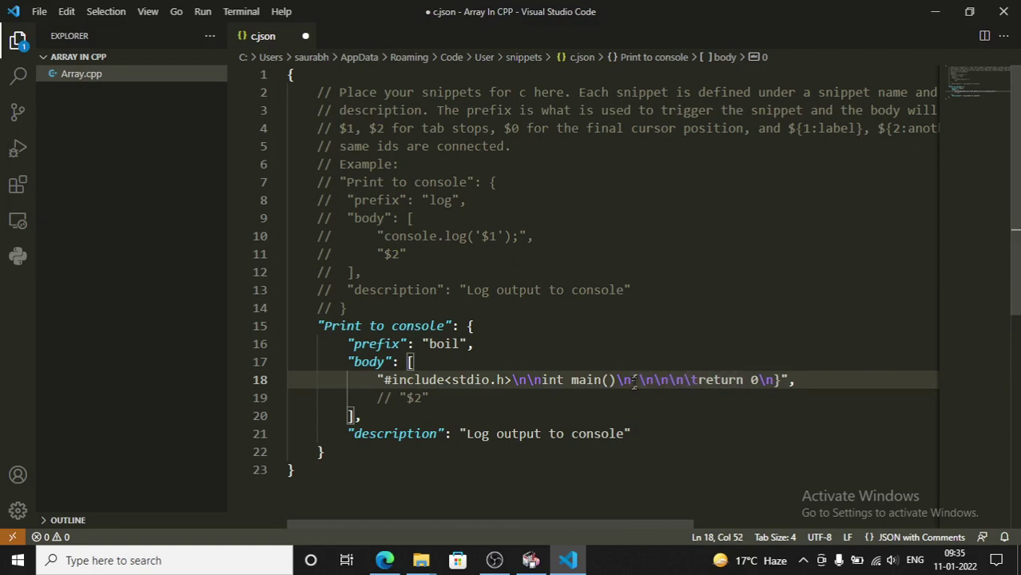
type("\\t")
key("ctrl+s")
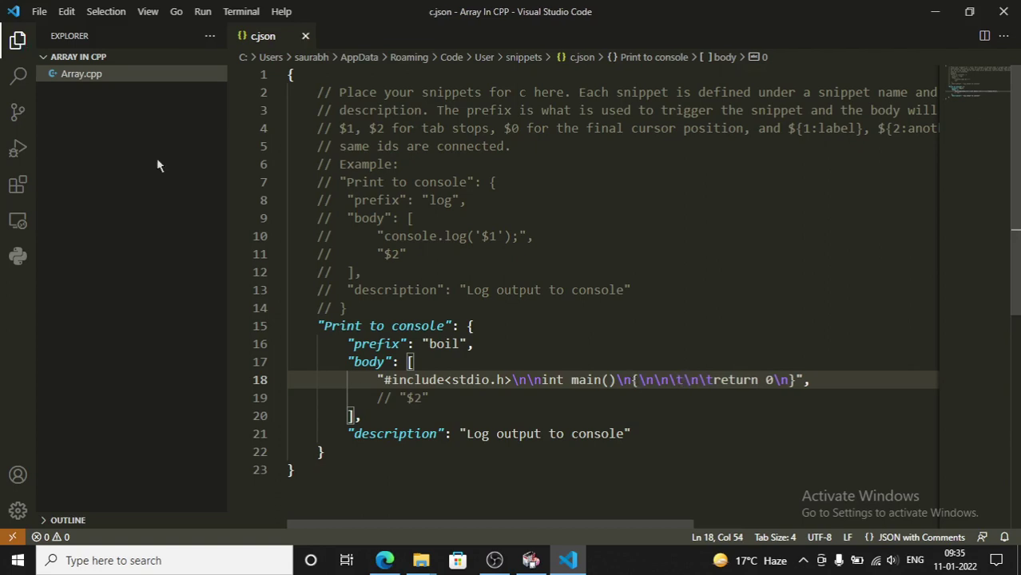
Close c.json and create a new file named new.c in the Array In CPP folder.
left_click(18, 40)
left_click(111, 36)
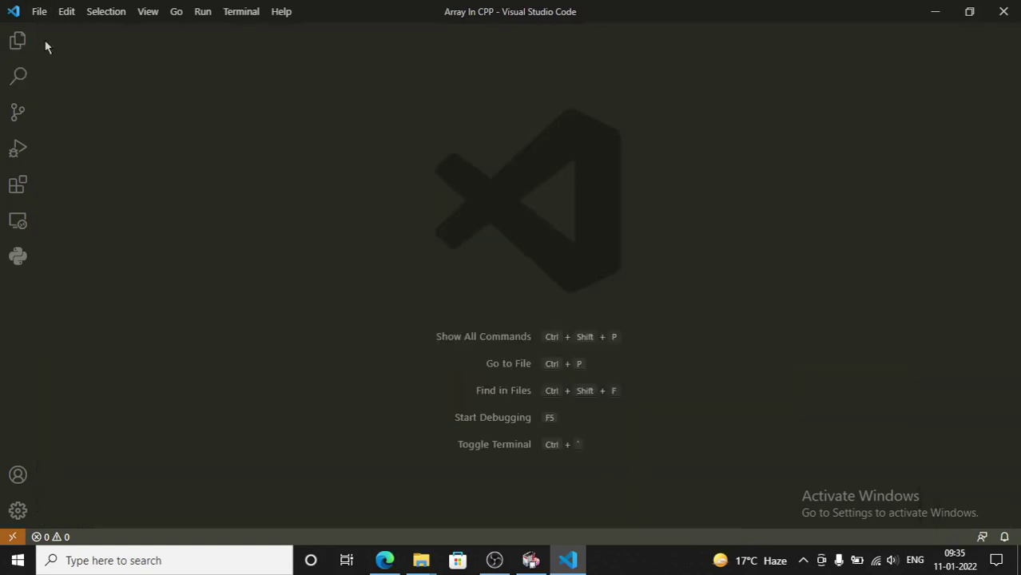
left_click(18, 40)
left_click(162, 58)
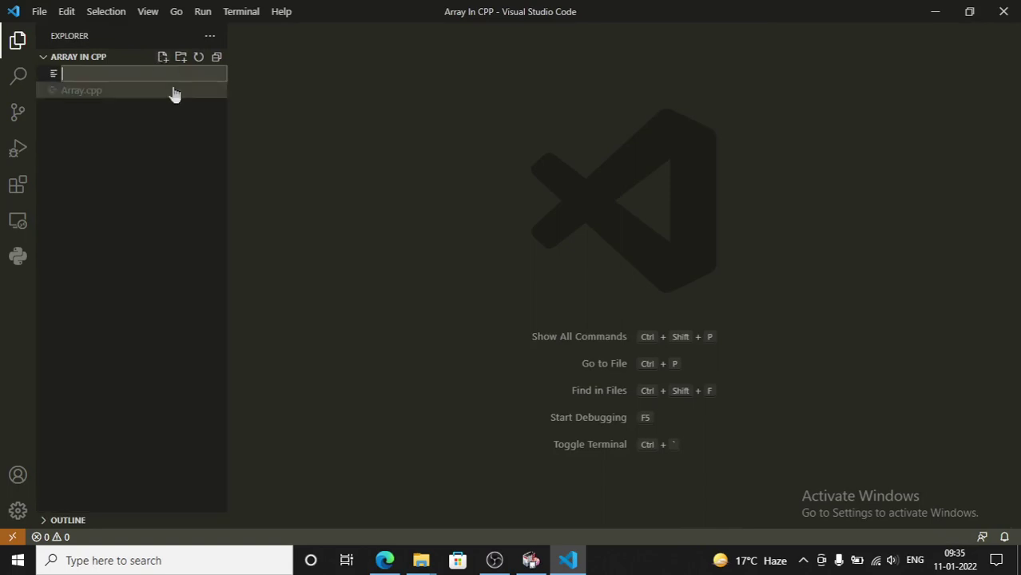
type("new.c")
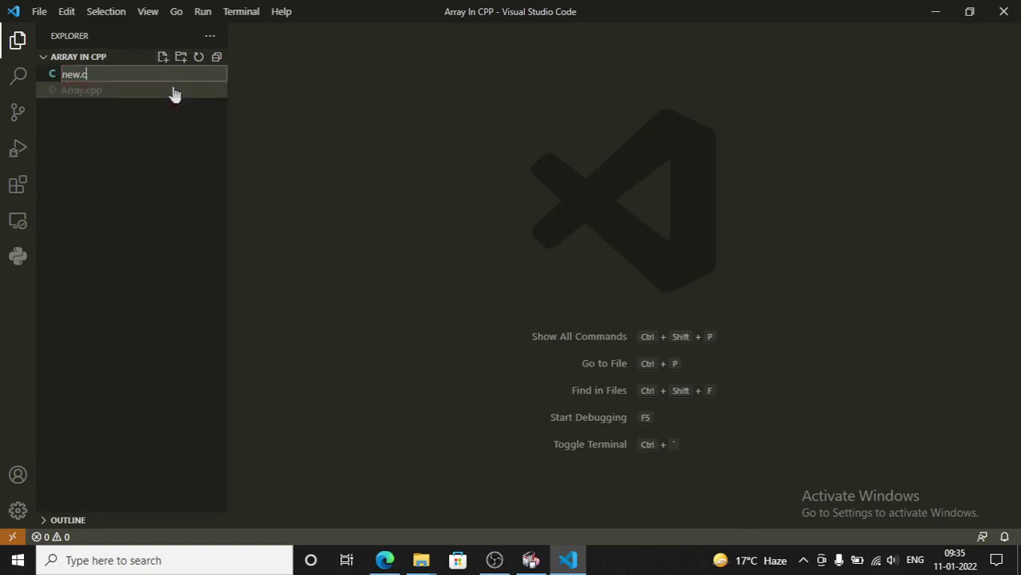
key("Return")
Insert the boil snippet into new.c and place the cursor on the first empty line inside main.
type("boil")
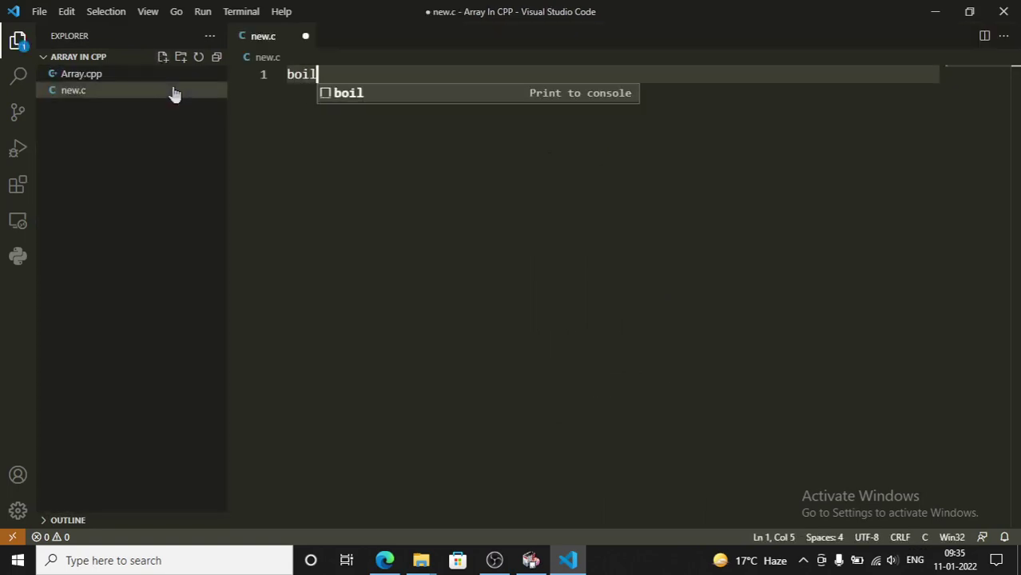
key("Return")
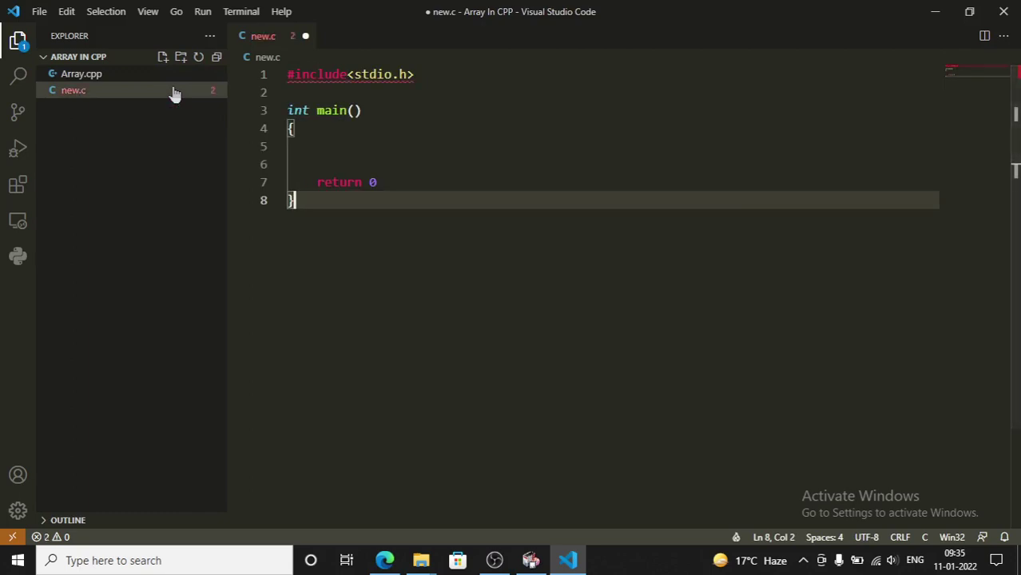
key("Up")
key("Up")
key("Up")
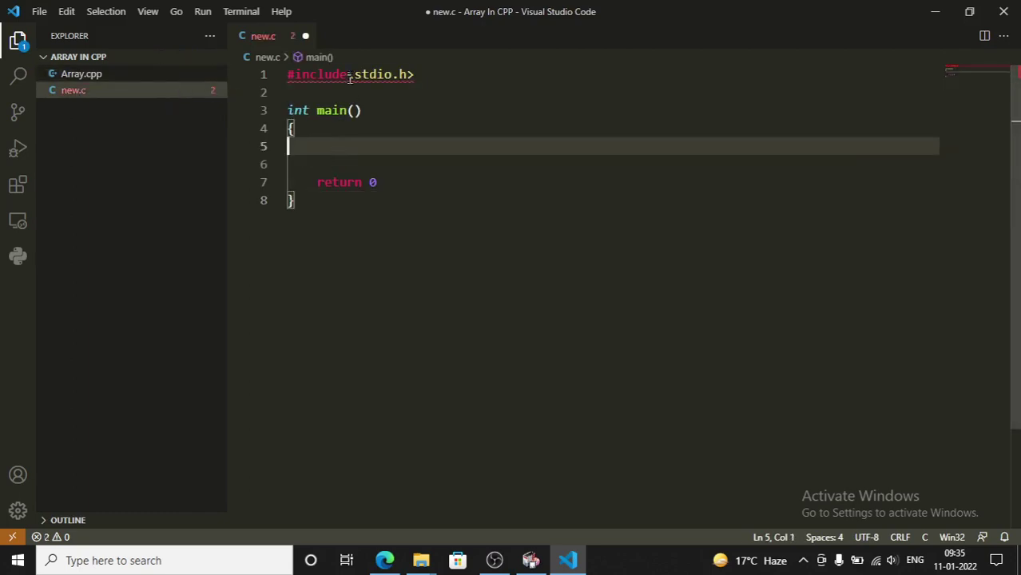
Delete the extra blank line inside main in new.c, indent the remaining empty line, and save the file.
left_click(349, 76)
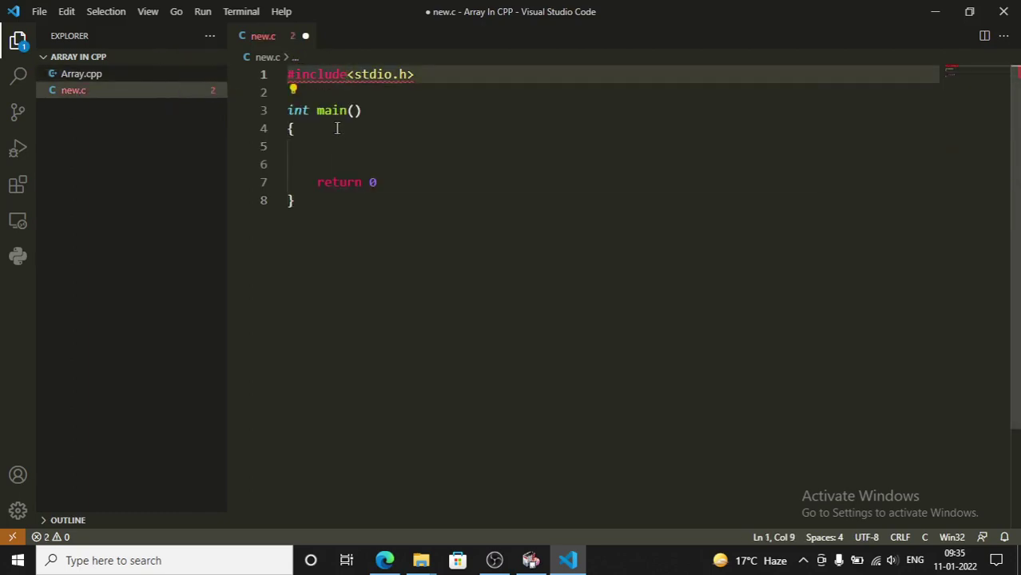
left_click(422, 82)
left_click_drag(426, 81, 286, 91)
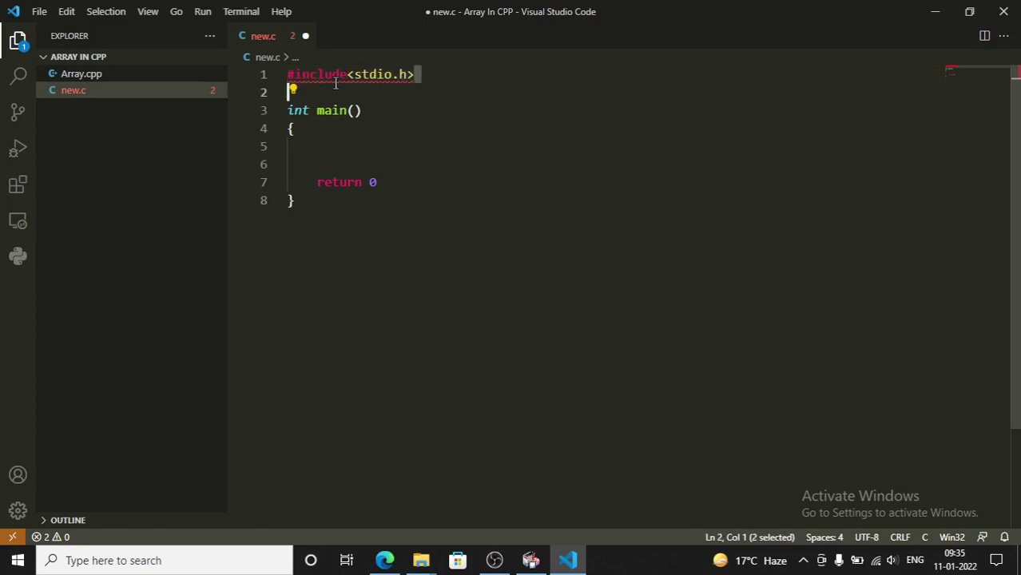
left_click(288, 80)
left_click(378, 146)
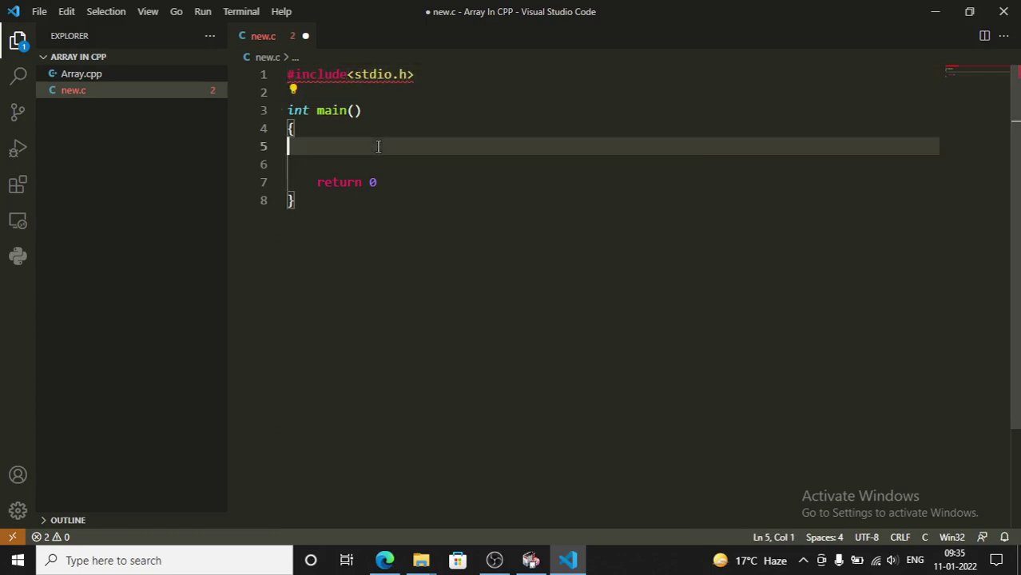
left_click_drag(315, 153, 317, 163)
key("BackSpace")
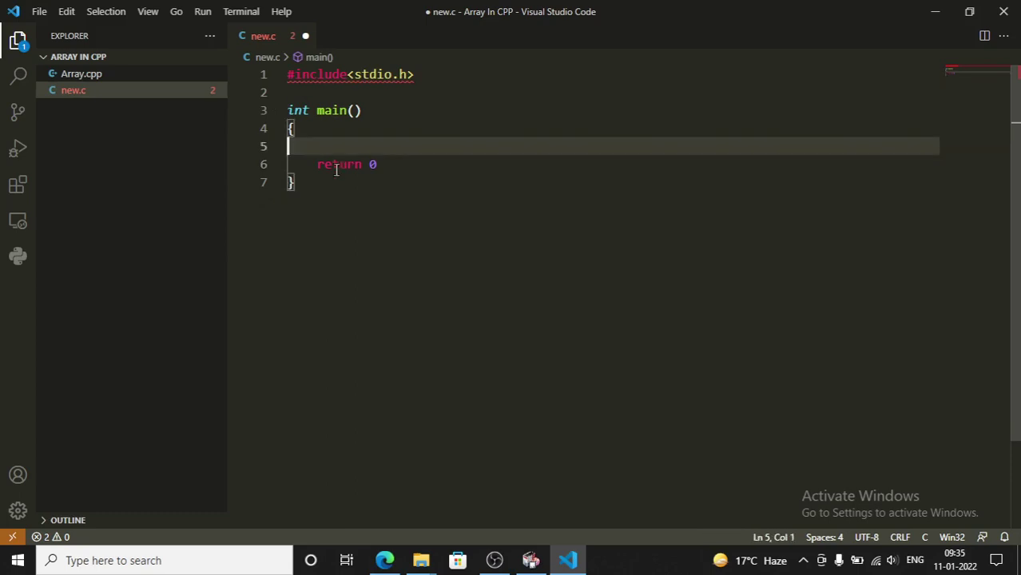
key("Tab")
key("ctrl+s")
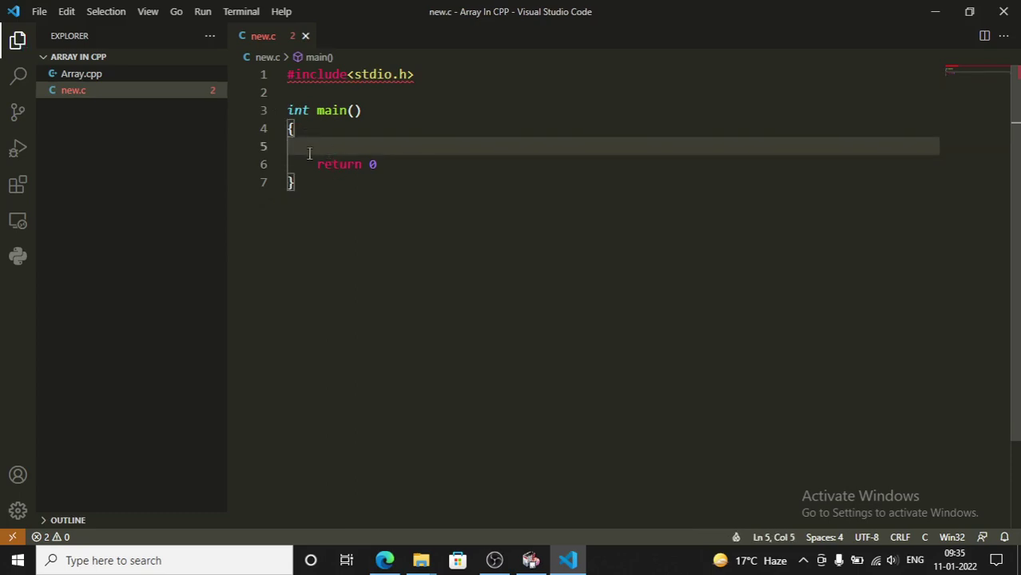
Close and reopen new.c to check its #include<stdio.h> line, and close the file again.
left_click(304, 36)
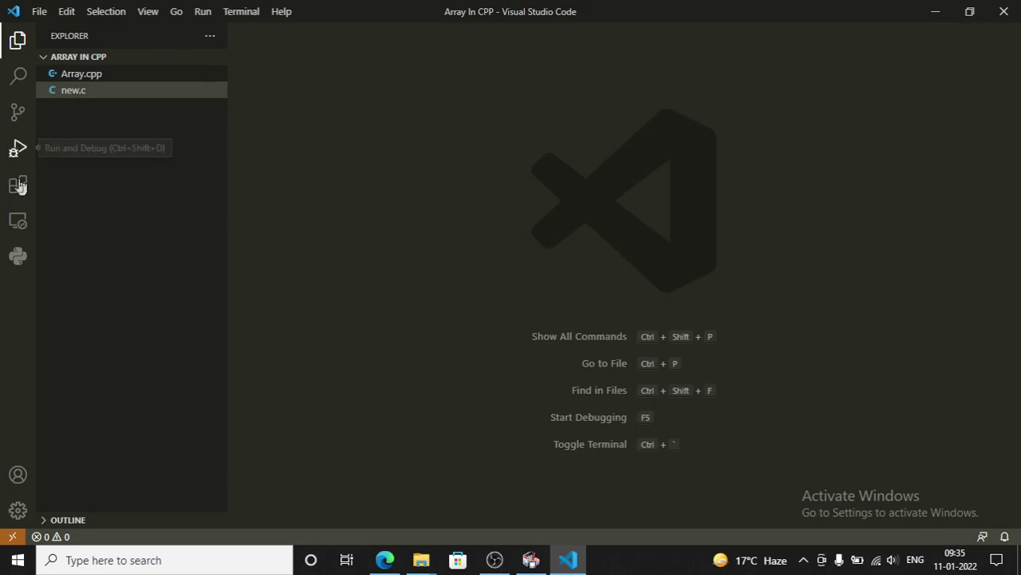
left_click(100, 92)
left_click(329, 74)
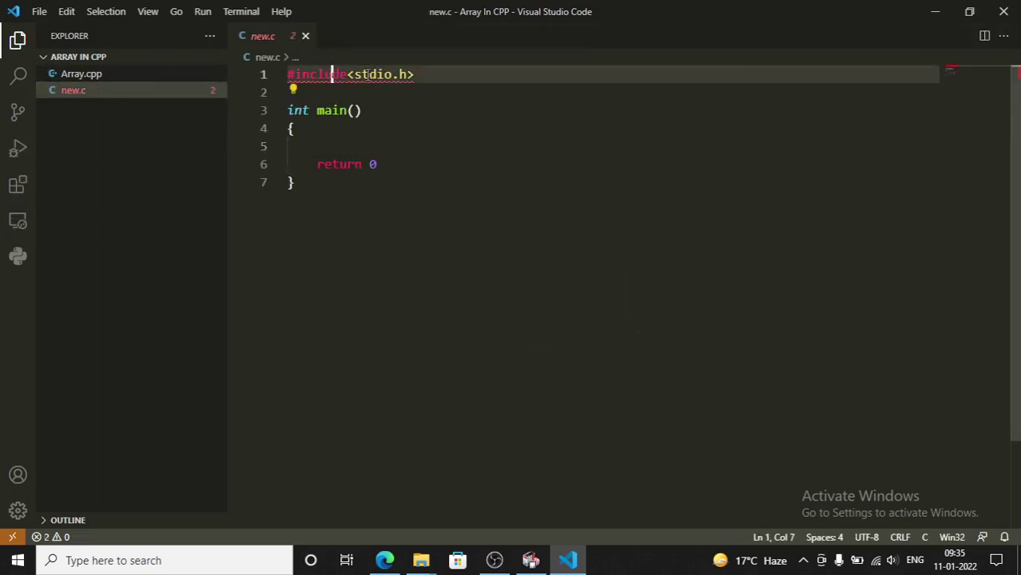
left_click(377, 74)
left_click(304, 36)
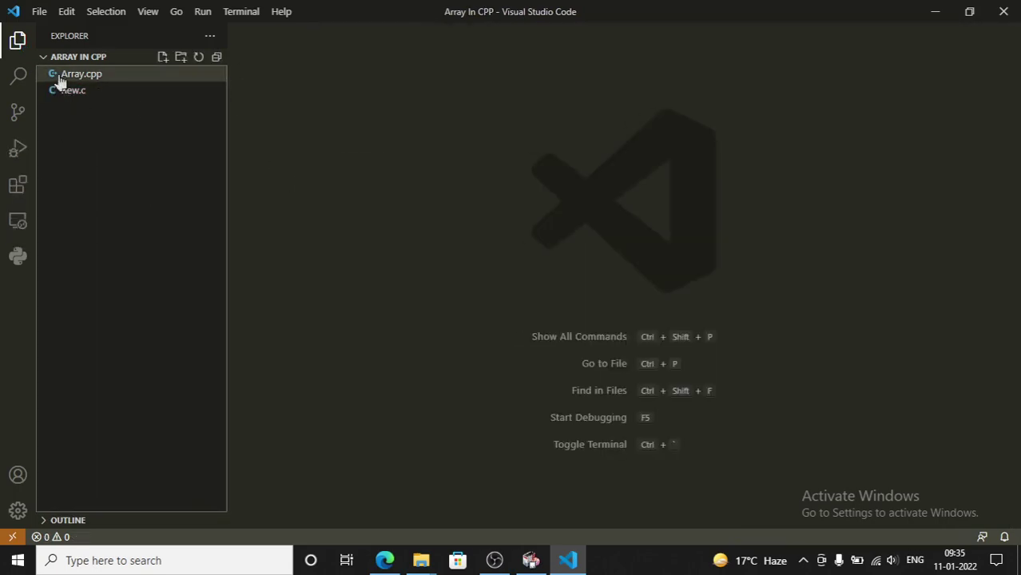
left_click(17, 40)
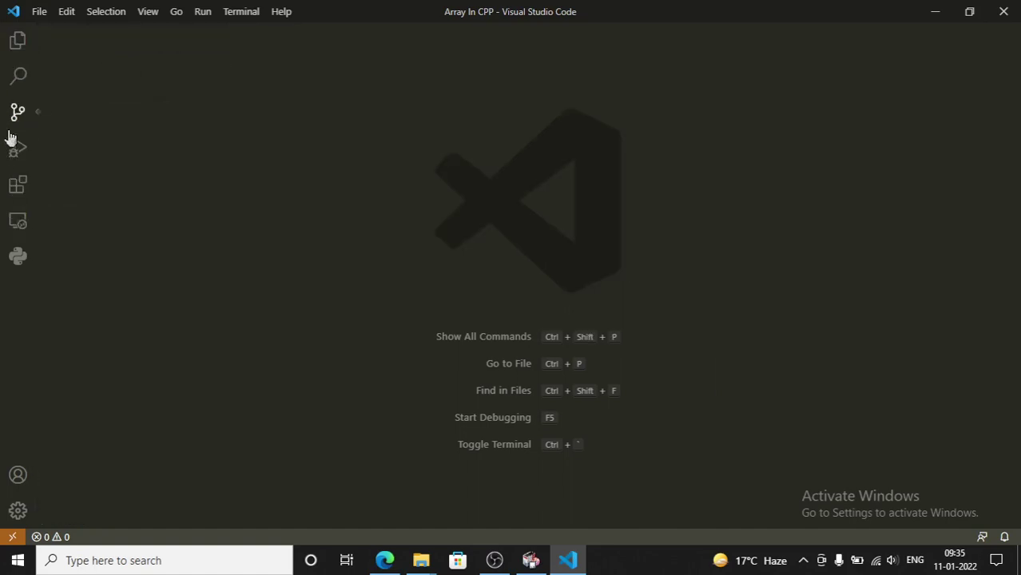
Reopen the c.json user snippets, change the \n\n\t after the opening brace to \n\t$1, and save.
left_click(24, 511)
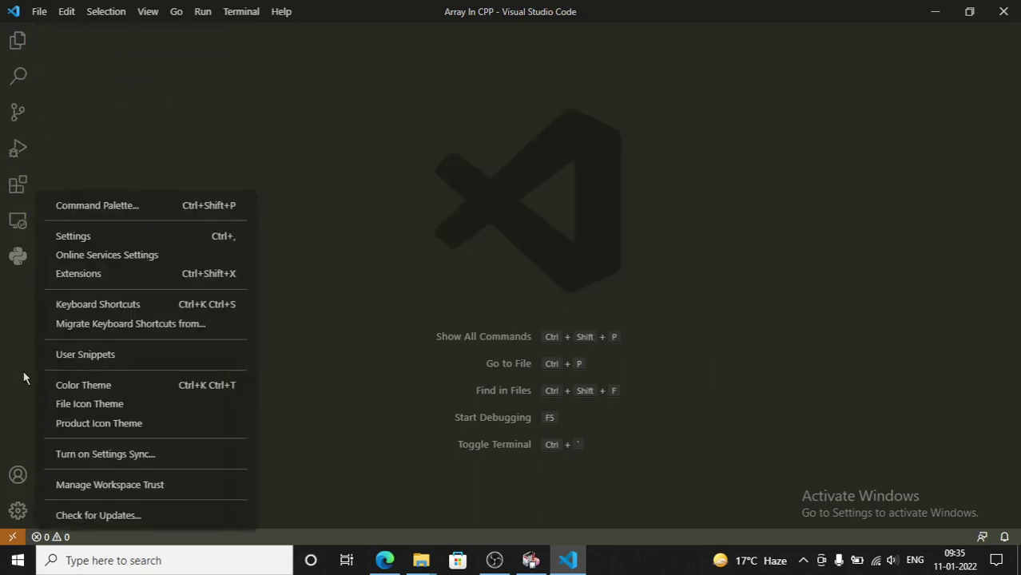
left_click(152, 359)
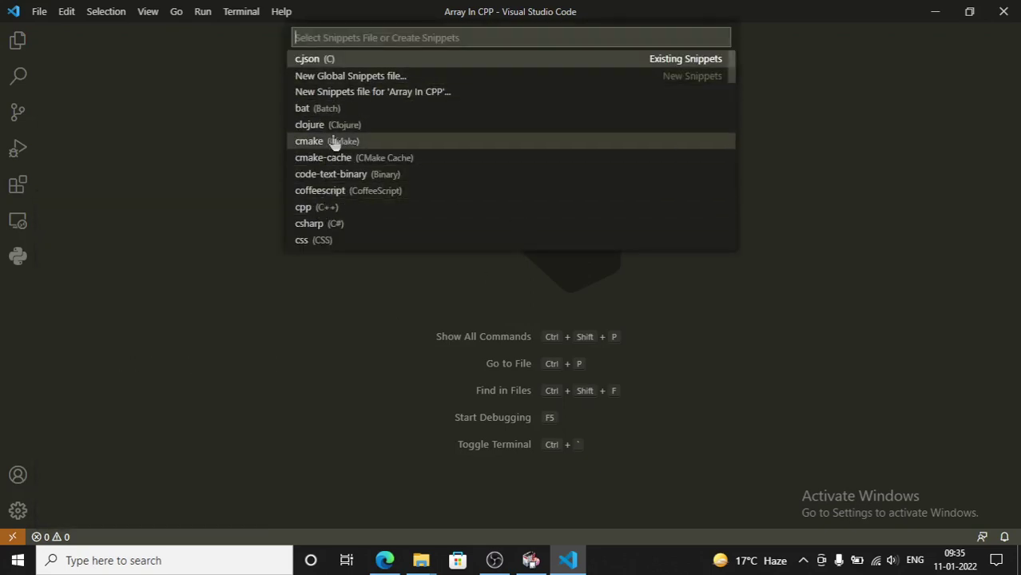
left_click(345, 62)
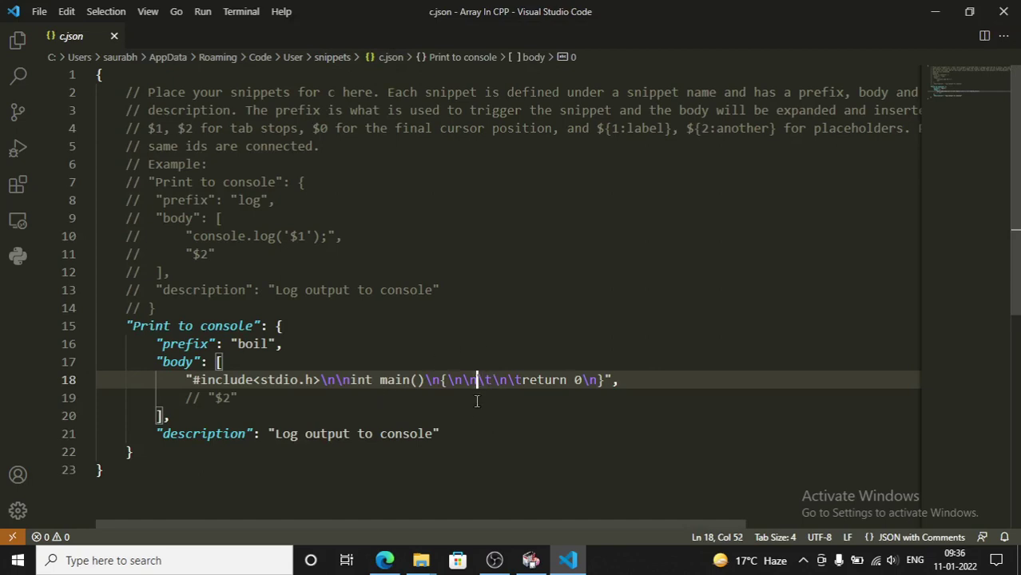
key("BackSpace")
key("BackSpace")
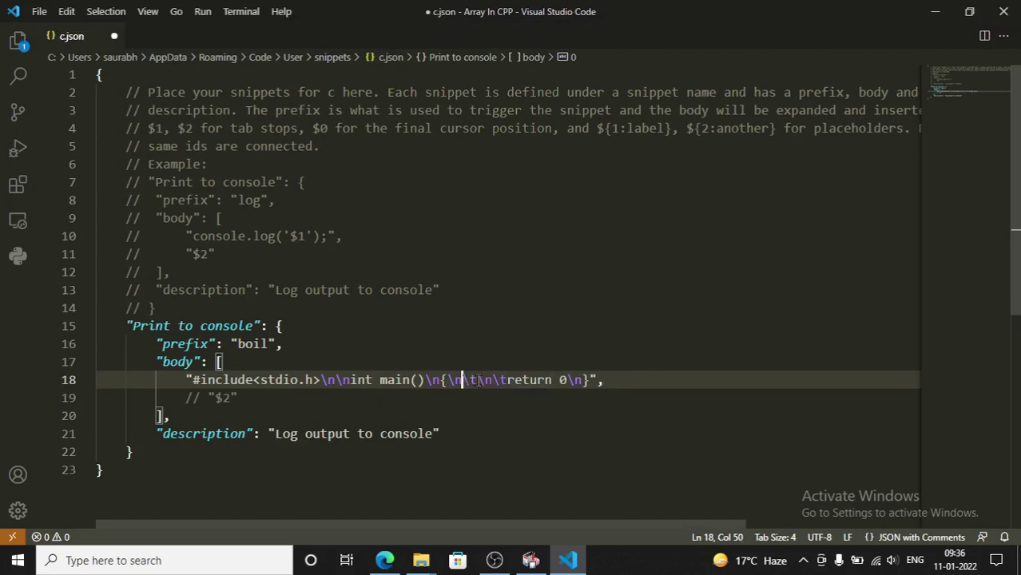
key("Right")
key("Right")
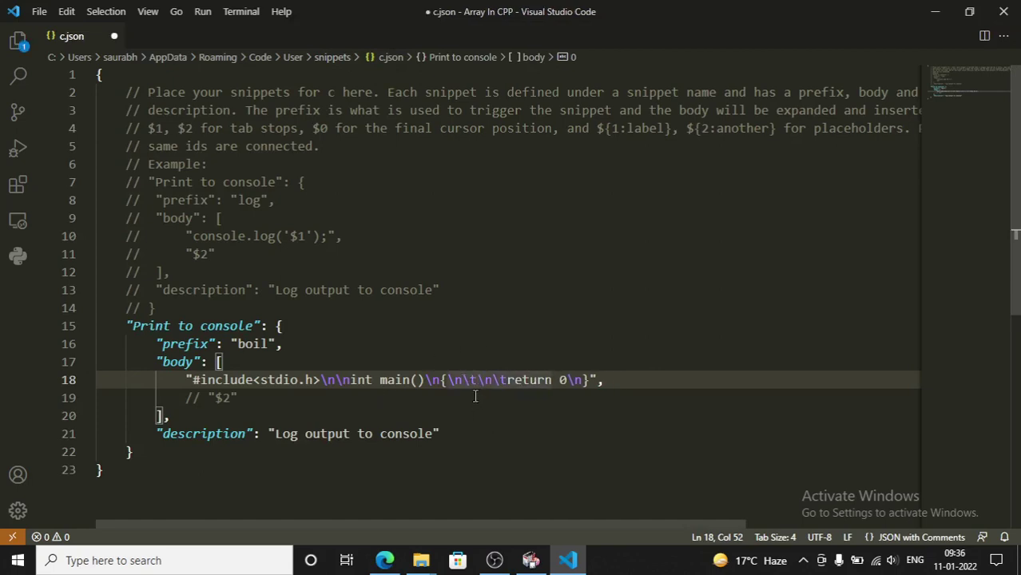
type("$1")
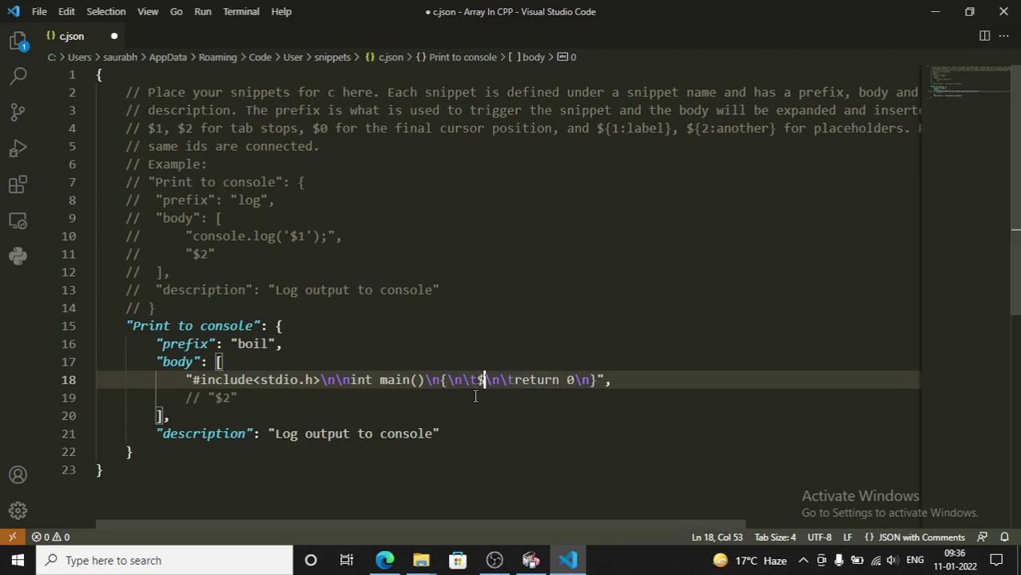
key("ctrl+s")
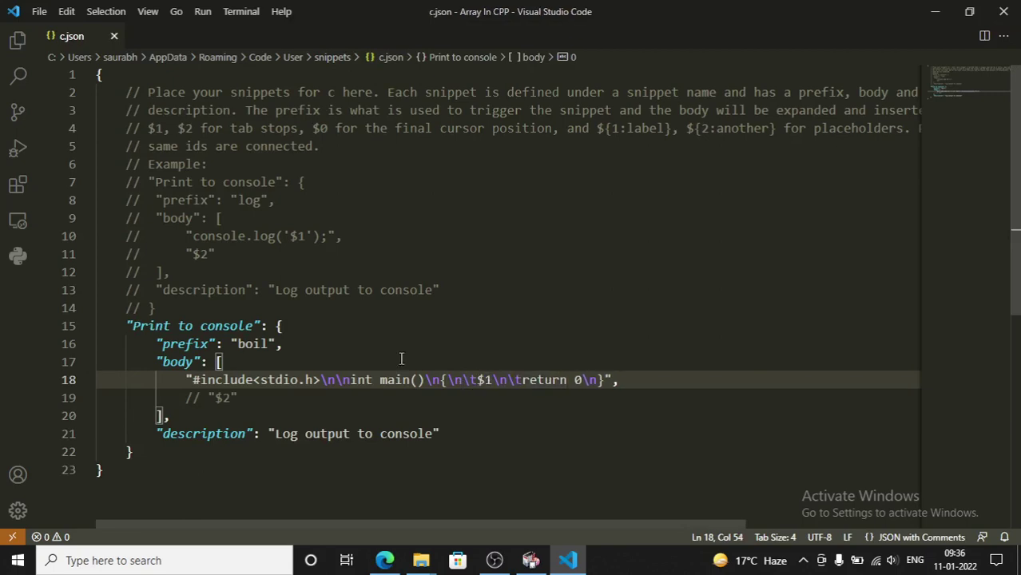
Replace all the code in new.c with a fresh expansion of the boil snippet and select the inserted code.
left_click(17, 39)
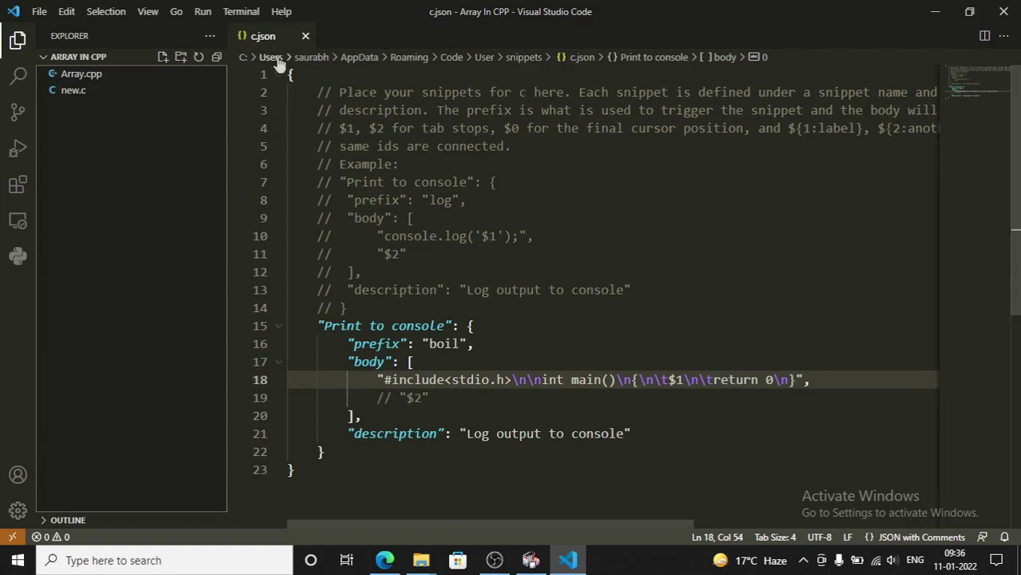
left_click(120, 90)
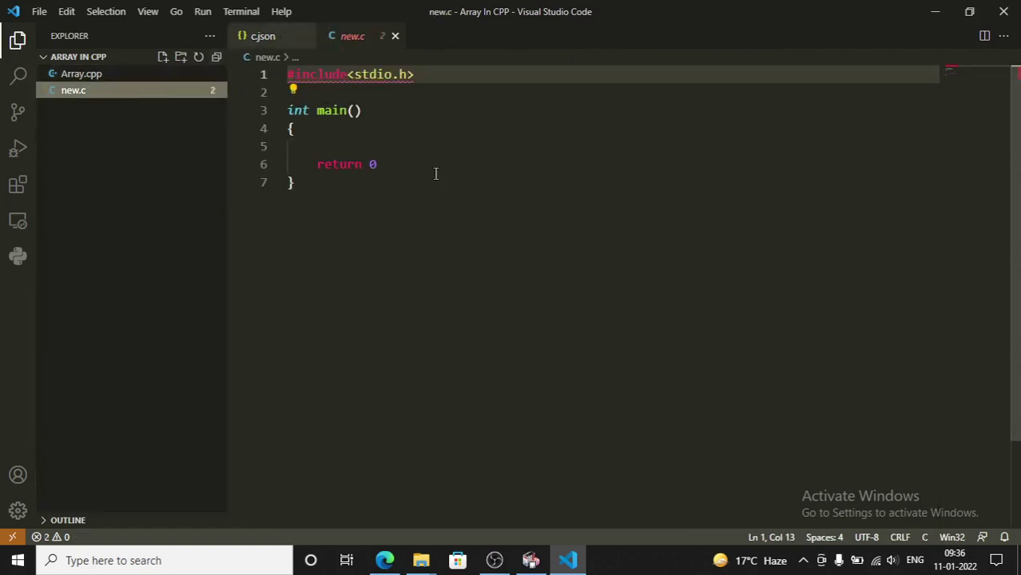
left_click_drag(435, 171, 266, 72)
type("boi")
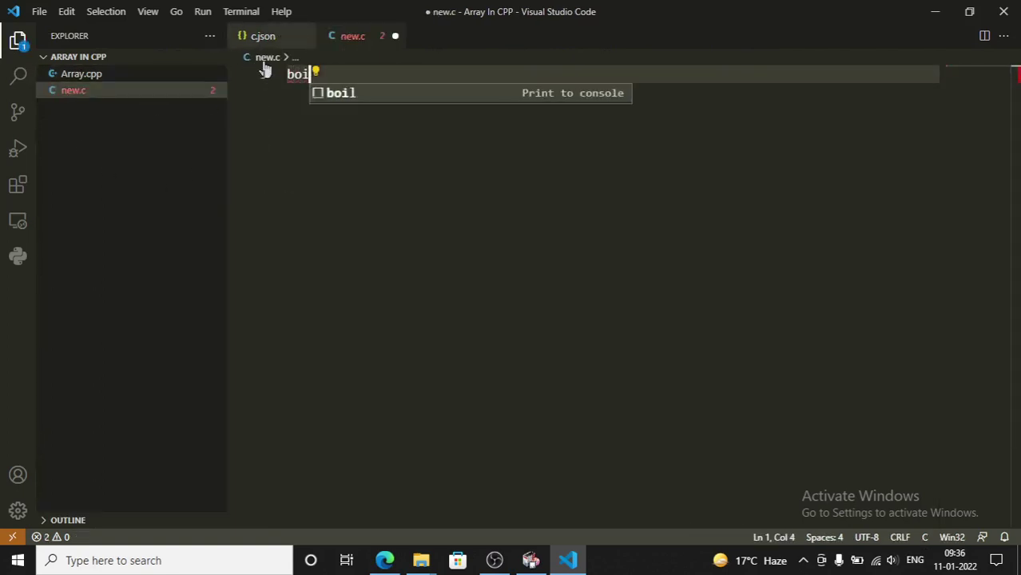
key("Return")
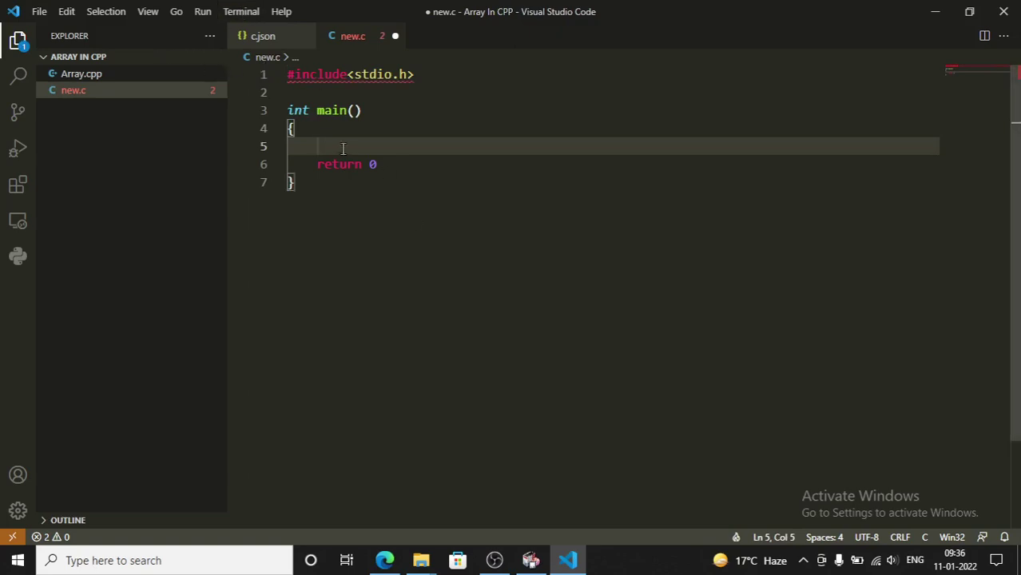
left_click_drag(324, 173, 288, 74)
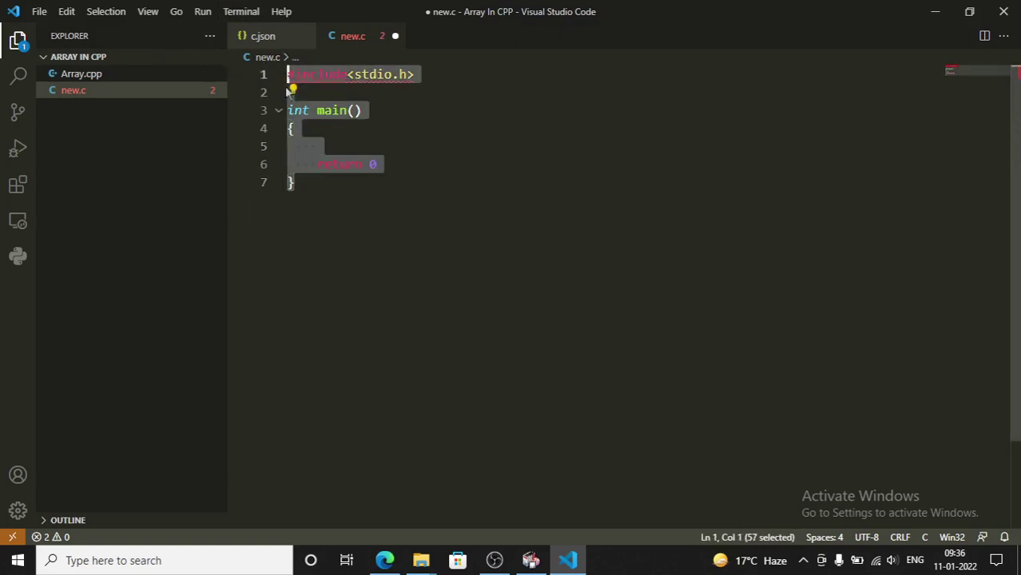
Select the #include<stdio.h> line in new.c, save the file, and close both new.c and c.json.
left_click(375, 84)
left_click_drag(449, 78, 285, 80)
key("ctrl+s")
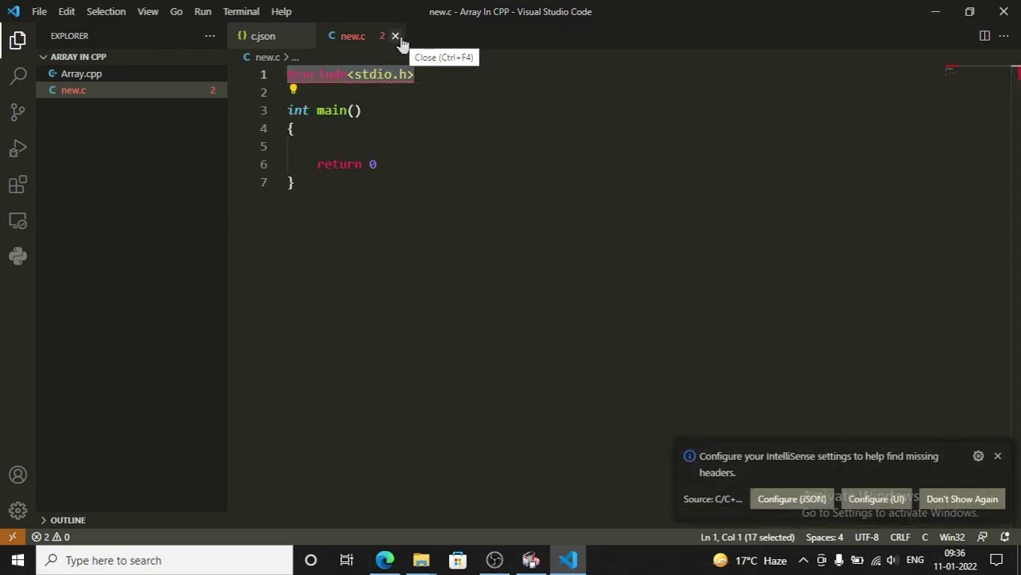
left_click(394, 37)
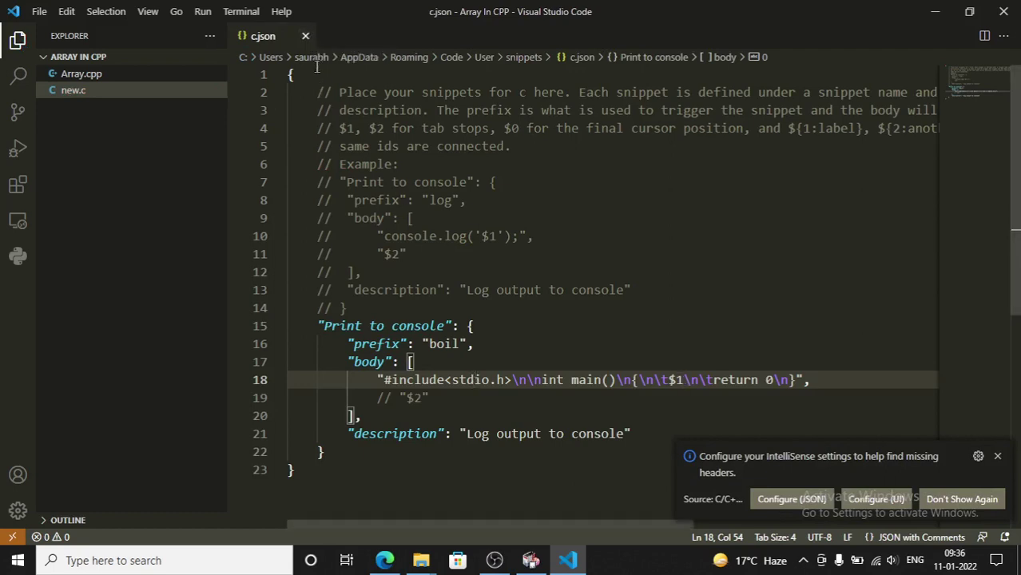
left_click(305, 37)
left_click(124, 128)
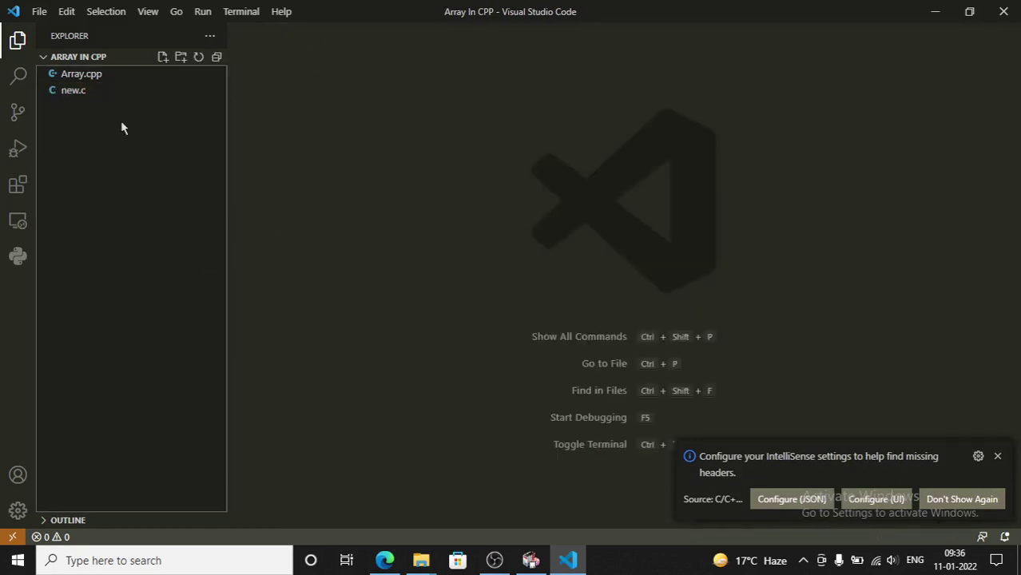
Open Array.cpp, try entering the boil snippet prefix, clear the text, and save the empty file.
left_click(144, 77)
left_click(335, 85)
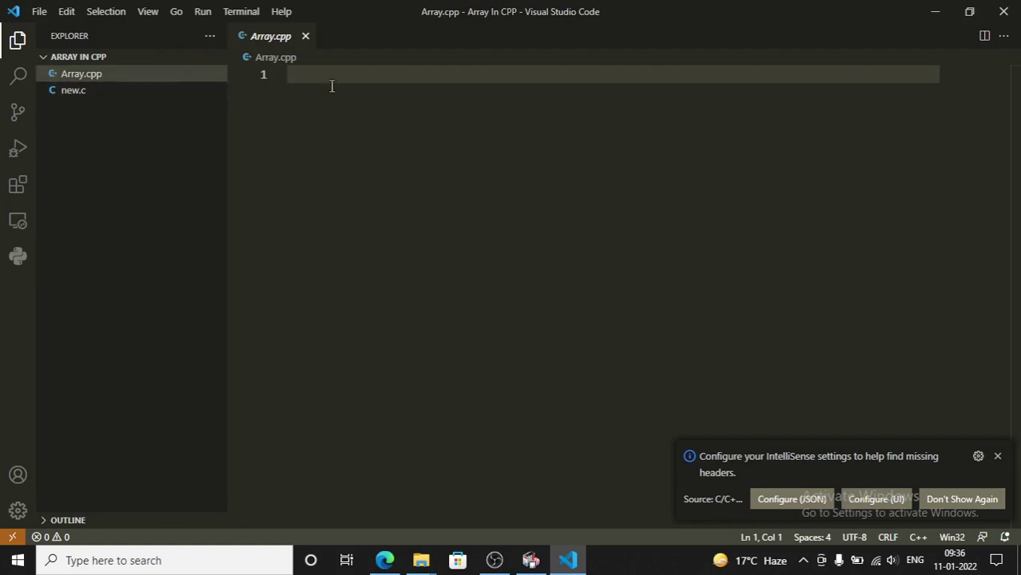
type("boi")
key("BackSpace")
key("BackSpace")
key("BackSpace")
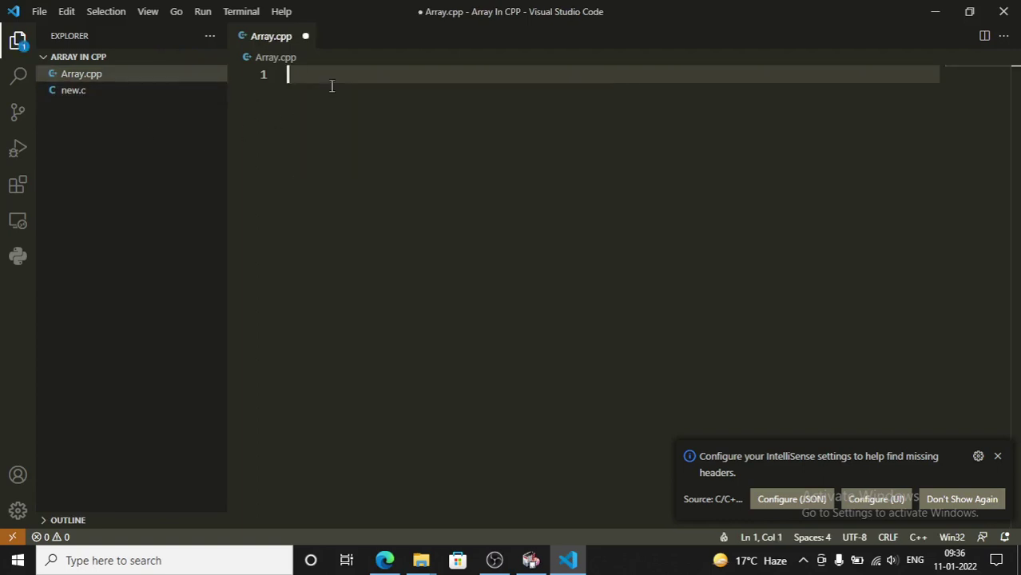
key("ctrl+s")
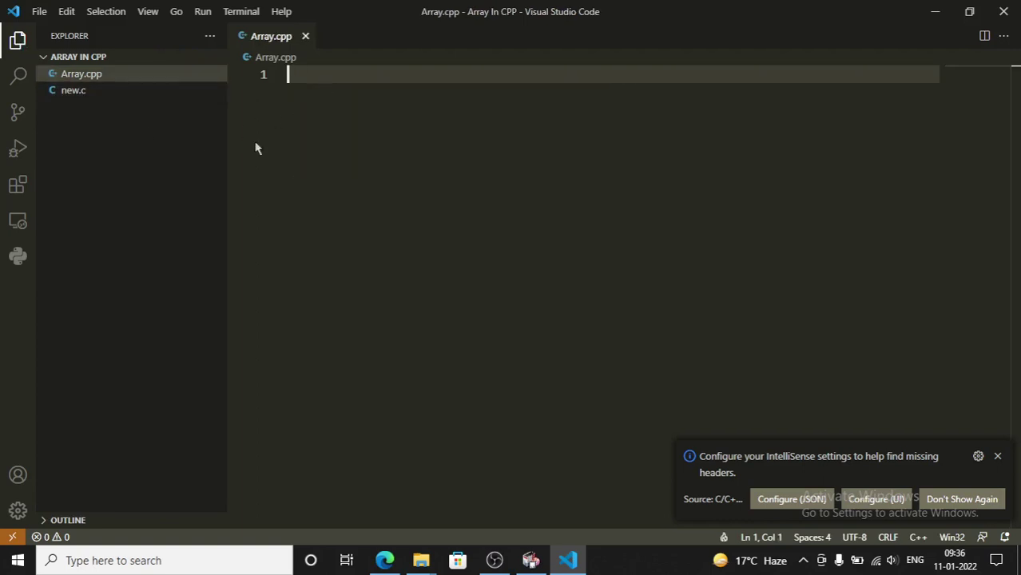
Open the C user snippets, create the C++ snippets file cpp.json, and switch to Array.cpp and back.
left_click(18, 510)
left_click(127, 356)
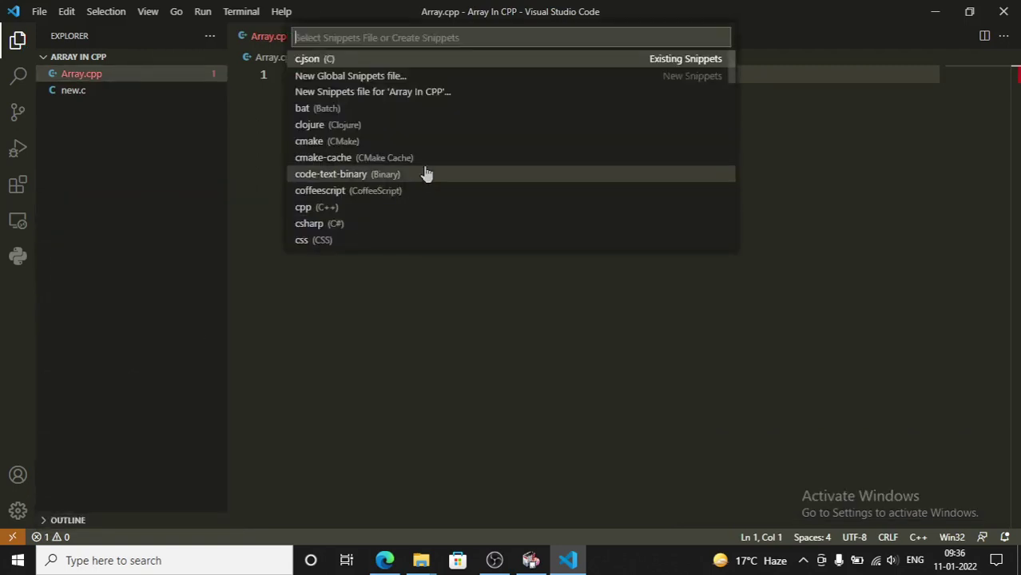
left_click(349, 60)
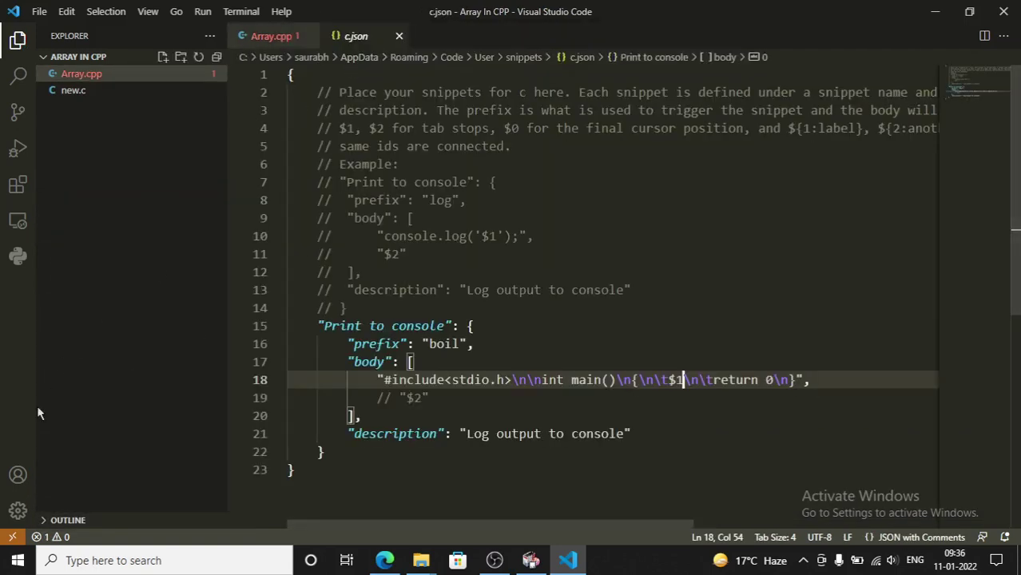
left_click(16, 515)
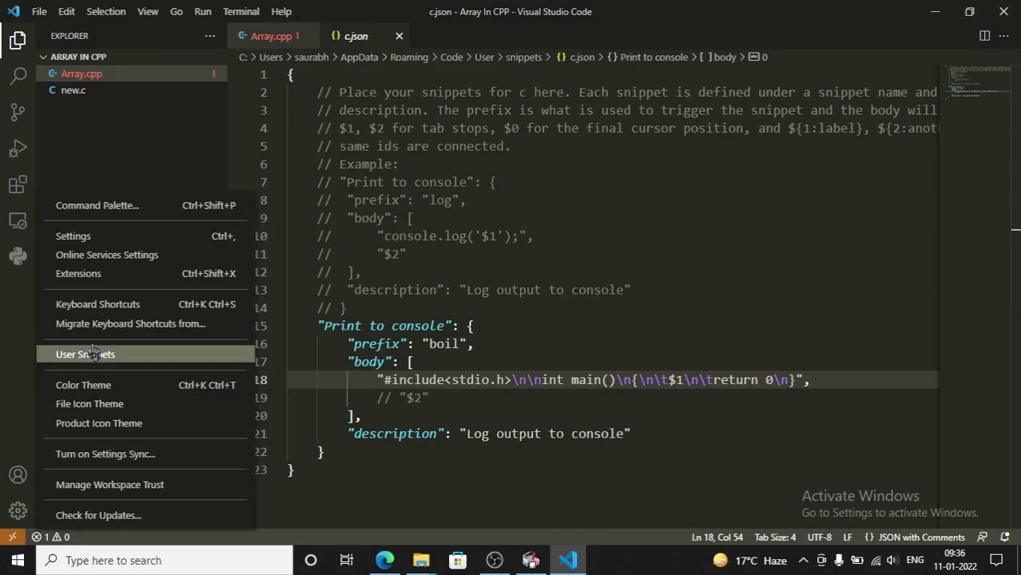
left_click(93, 352)
left_click(313, 209)
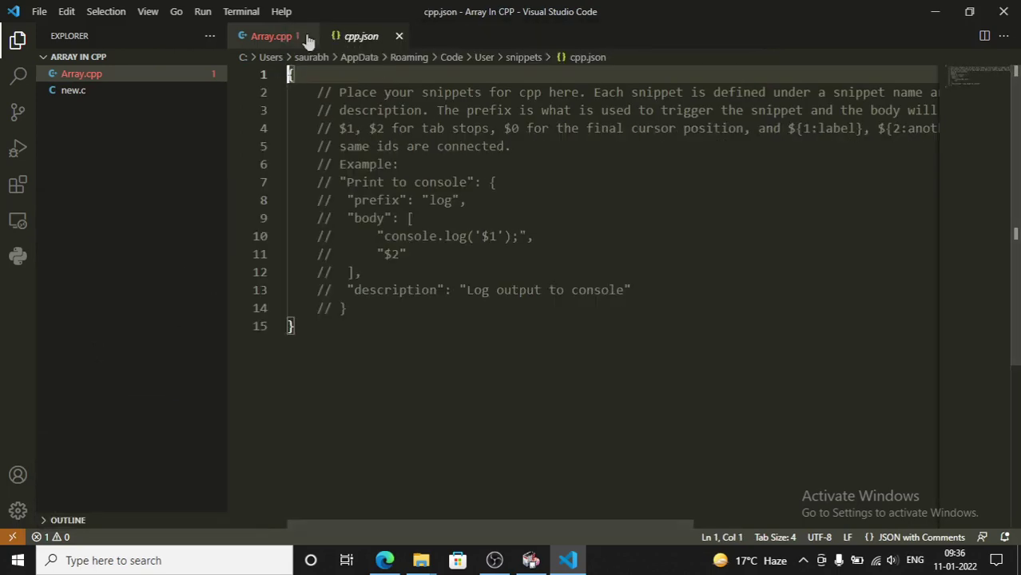
left_click(278, 37)
left_click(348, 37)
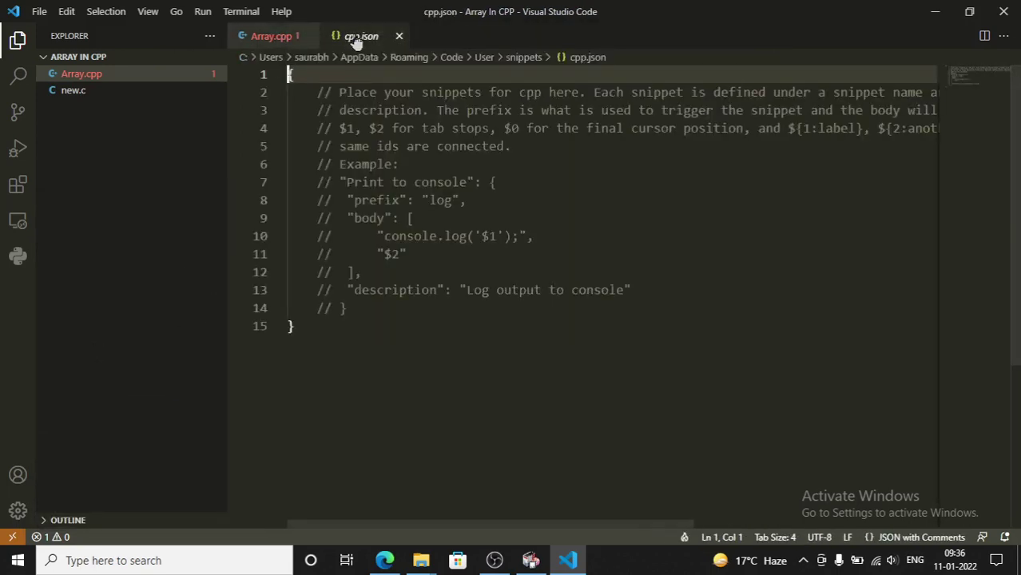
Reopen c.json, copy the whole boil snippet definition below the commented example, and close the file.
left_click(17, 510)
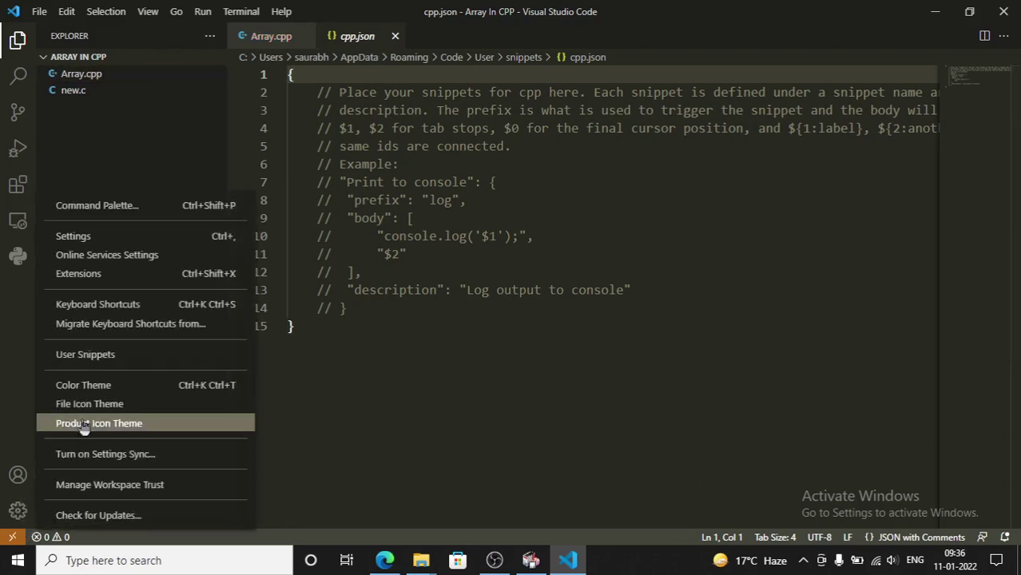
left_click(82, 356)
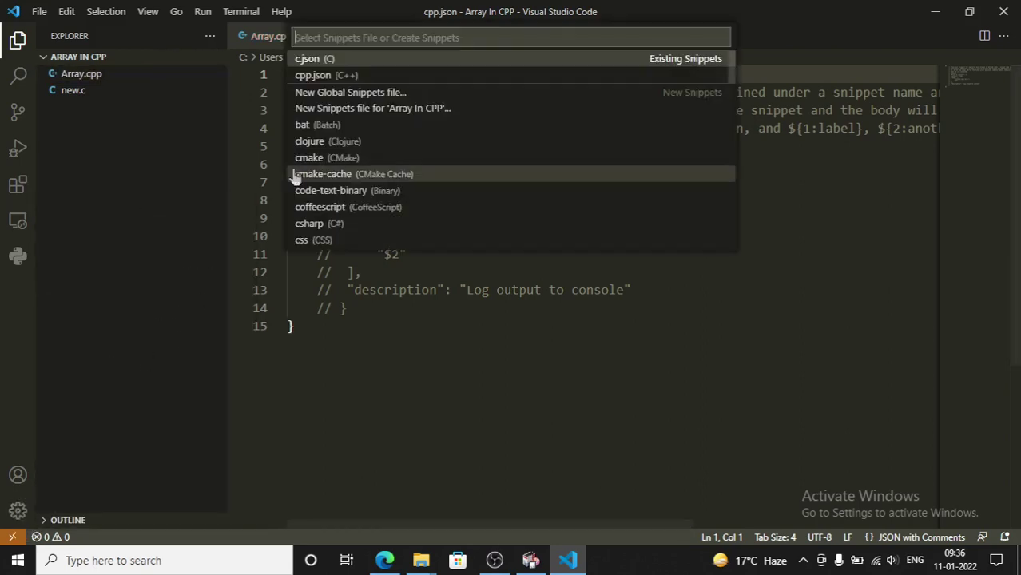
left_click(346, 62)
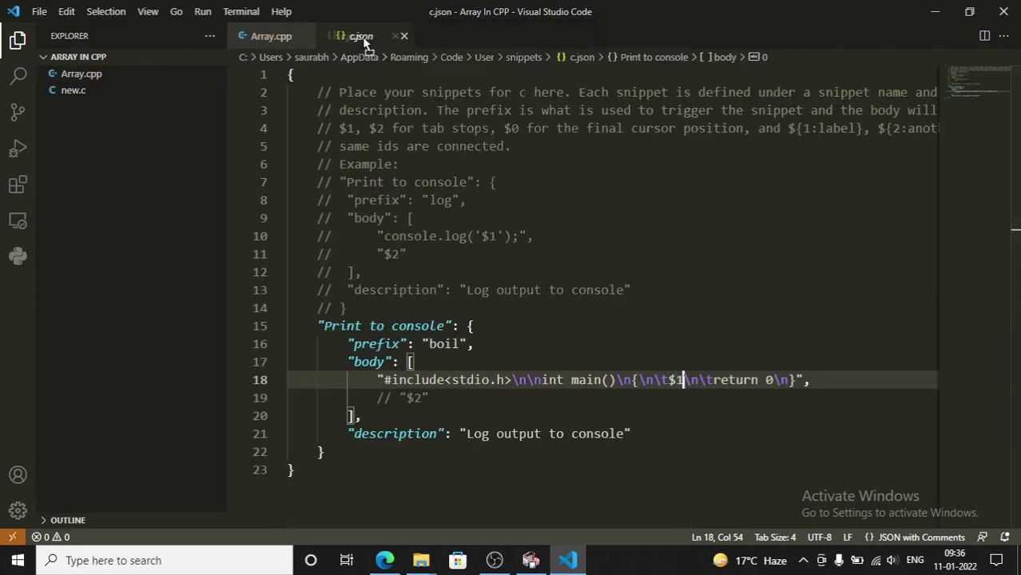
double_click(369, 36)
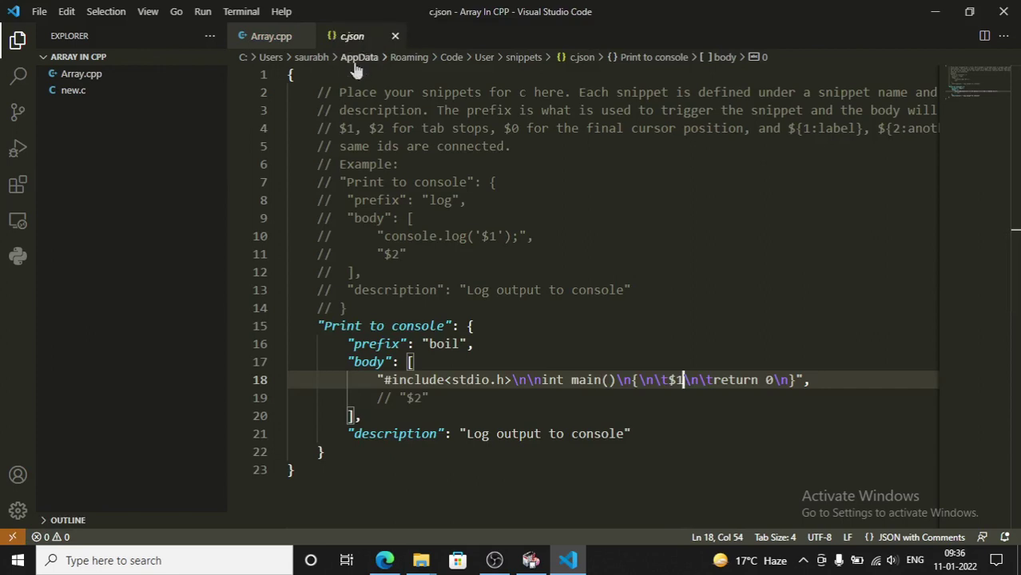
double_click(399, 380)
left_click(348, 434)
left_click_drag(325, 452, 284, 334)
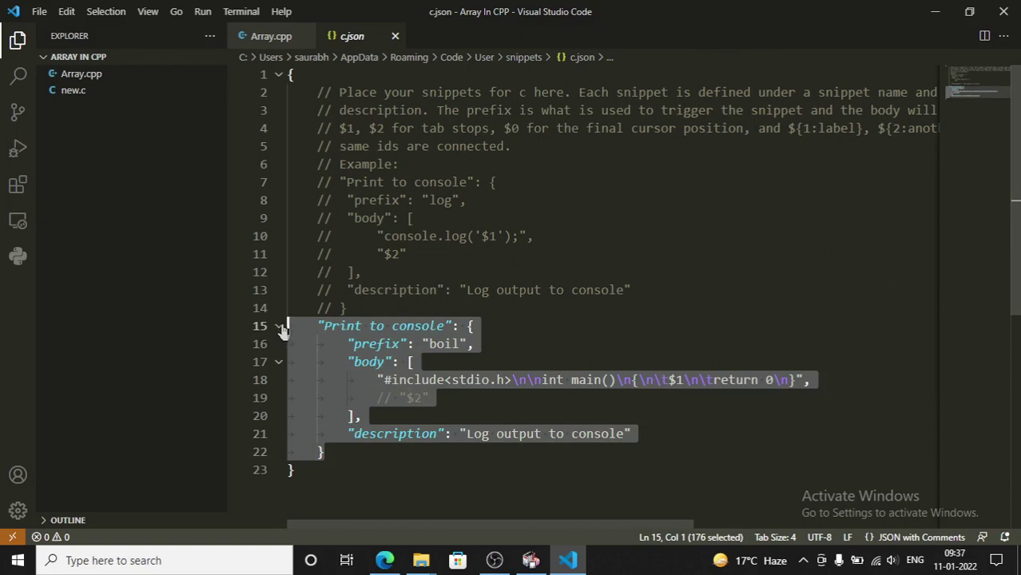
left_click(395, 36)
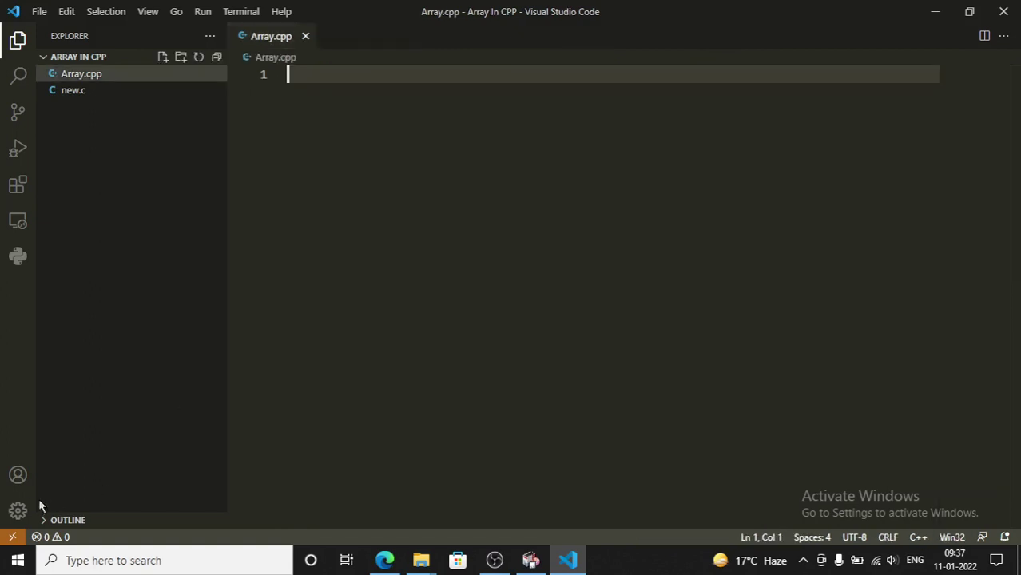
left_click(22, 514)
left_click(90, 355)
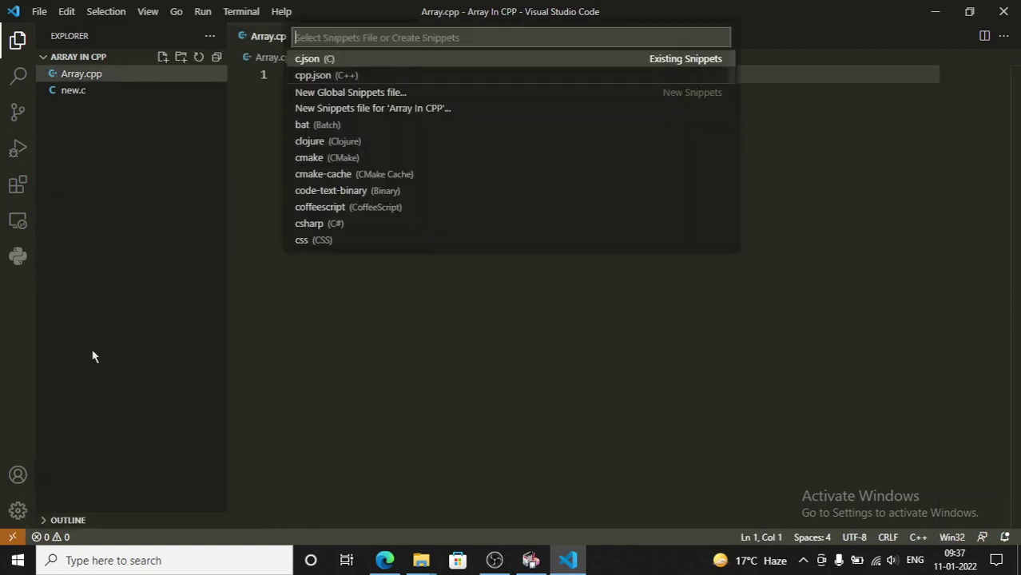
left_click(298, 241)
Open the cpp.json user snippets and paste the copied boil snippet on a new line after the commented example.
left_click(17, 510)
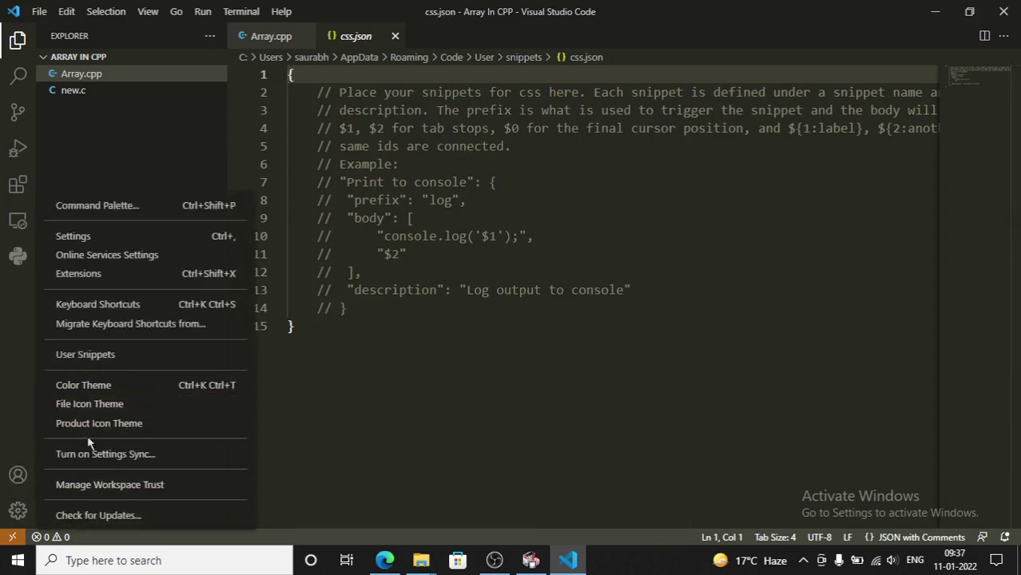
left_click(110, 356)
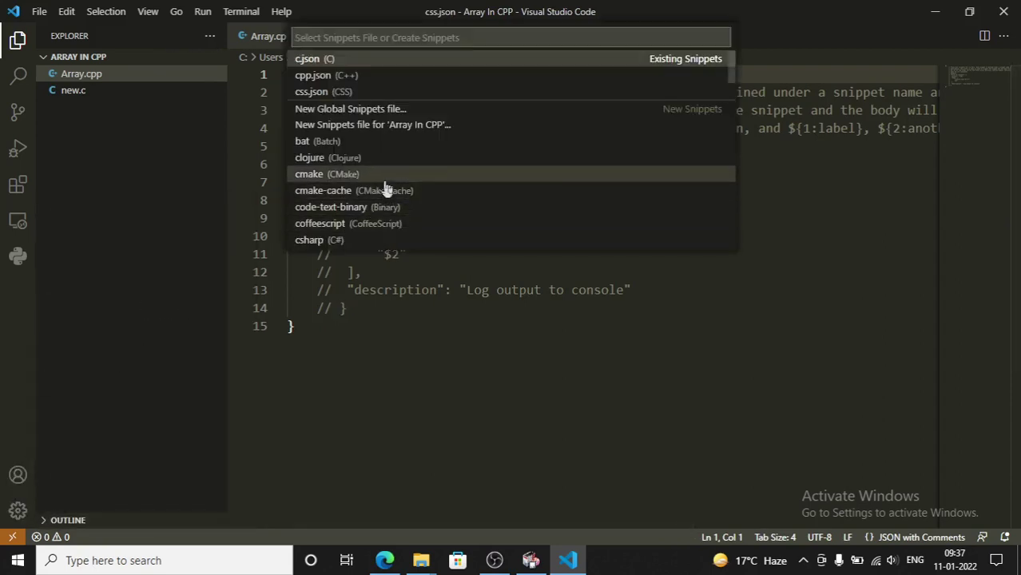
left_click(351, 77)
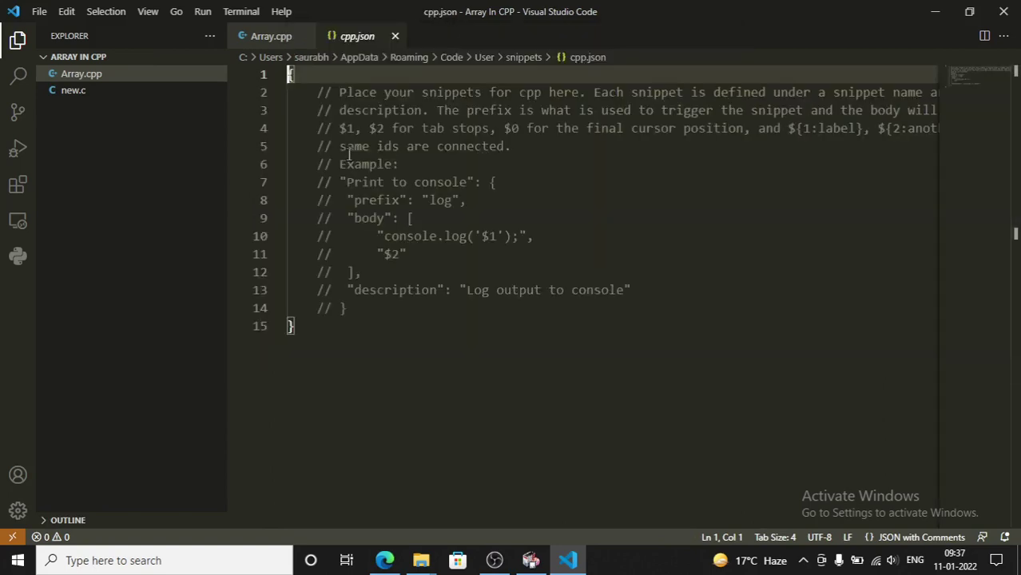
left_click(345, 325)
left_click(393, 307)
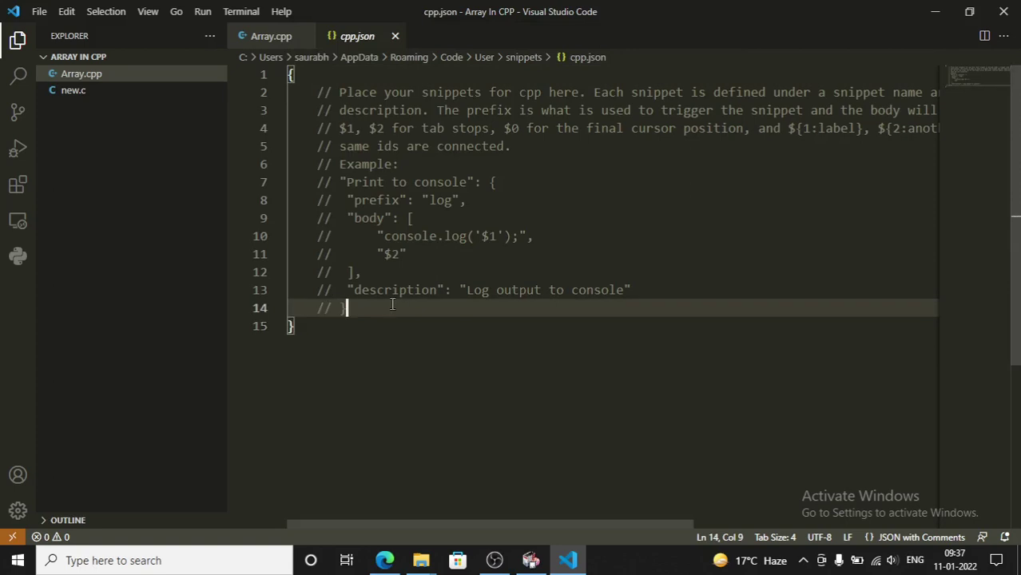
key("Return")
type("\"Print to console\": {         \"prefix\": \"boil\",         \"body\": [             \"#include<stdio.h>\\n\\nint main()\\n{\\n\\t$1\\n\\treturn 0\\n}\",             // \"$2\"         ],         \"description\": \"Log output to console\"     }")
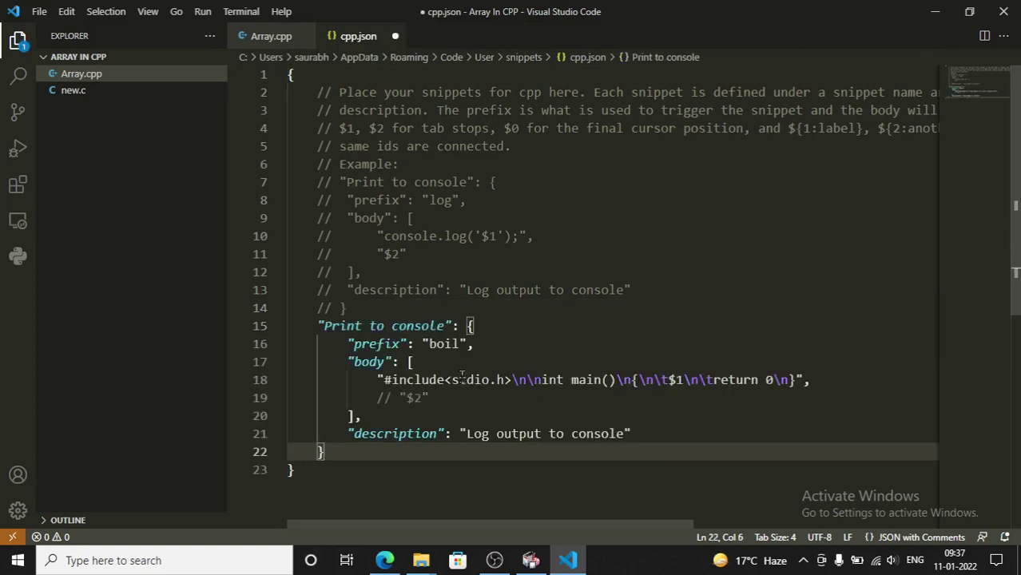
Change the header in the cpp.json snippet body from stdio.h to iostream.
left_click_drag(452, 381, 505, 385)
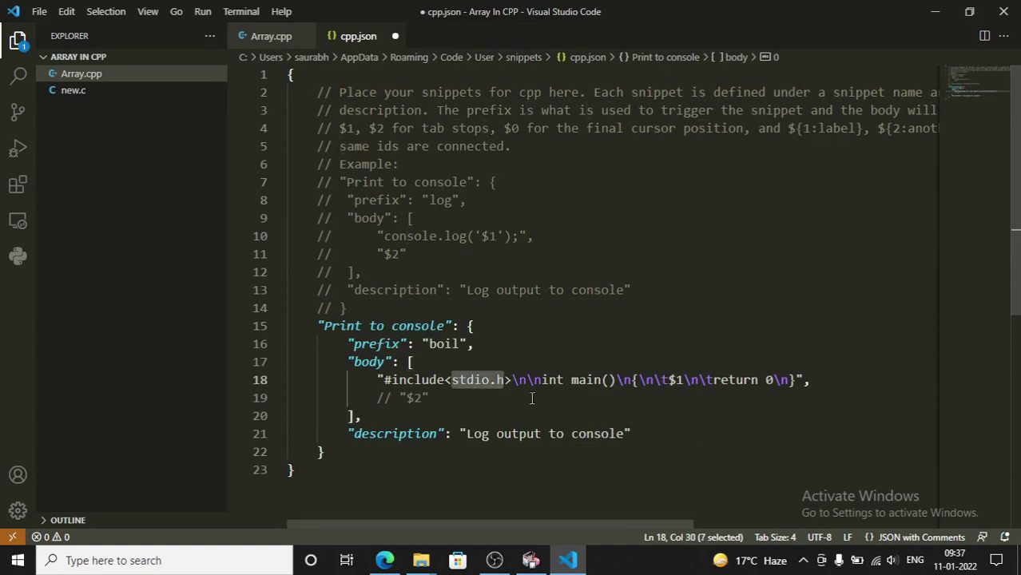
type("ios")
type("tream")
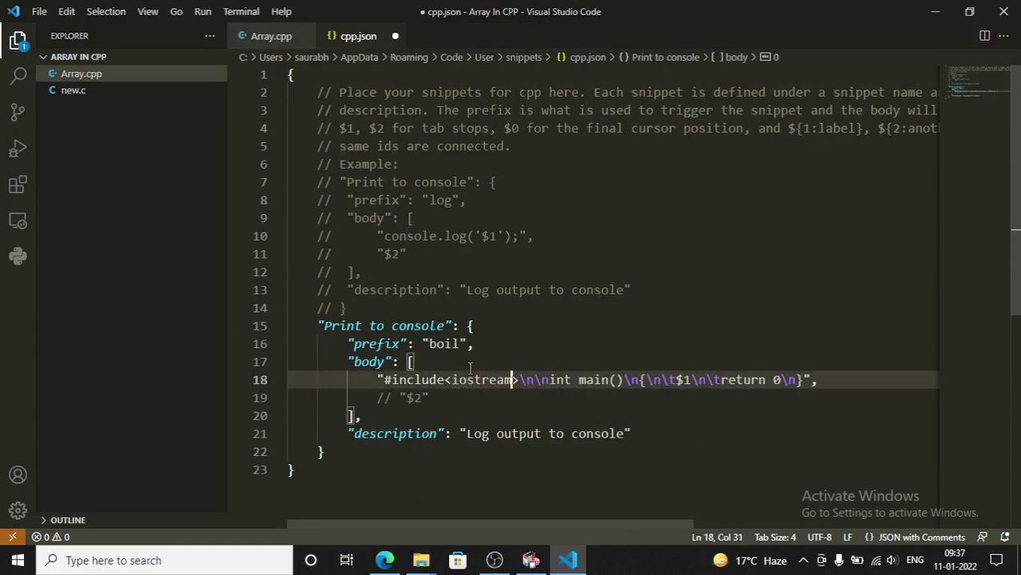
Insert "\n using namespace std;" right after #include<iostream> in the cpp.json snippet body.
left_click(520, 380)
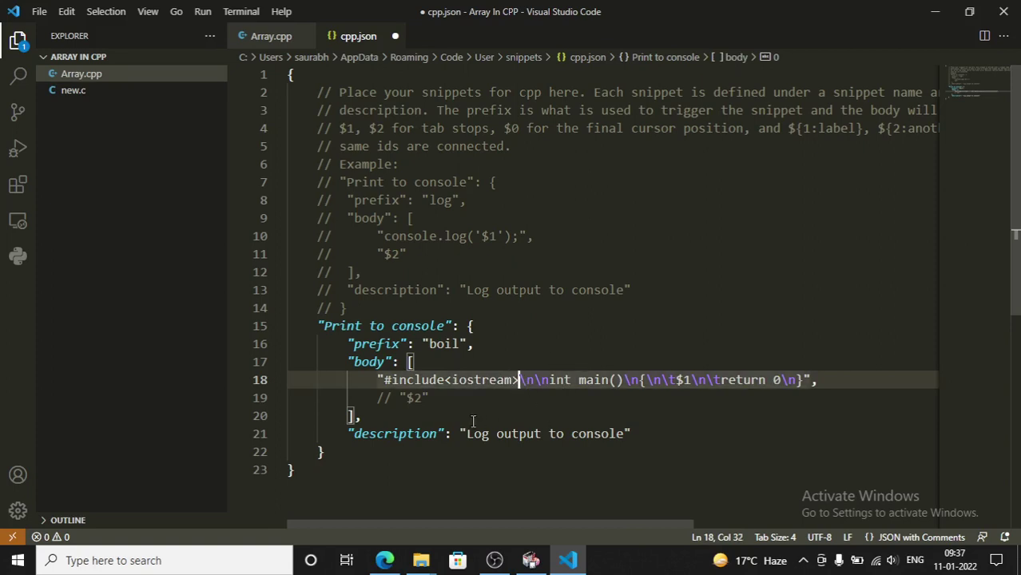
type("using ")
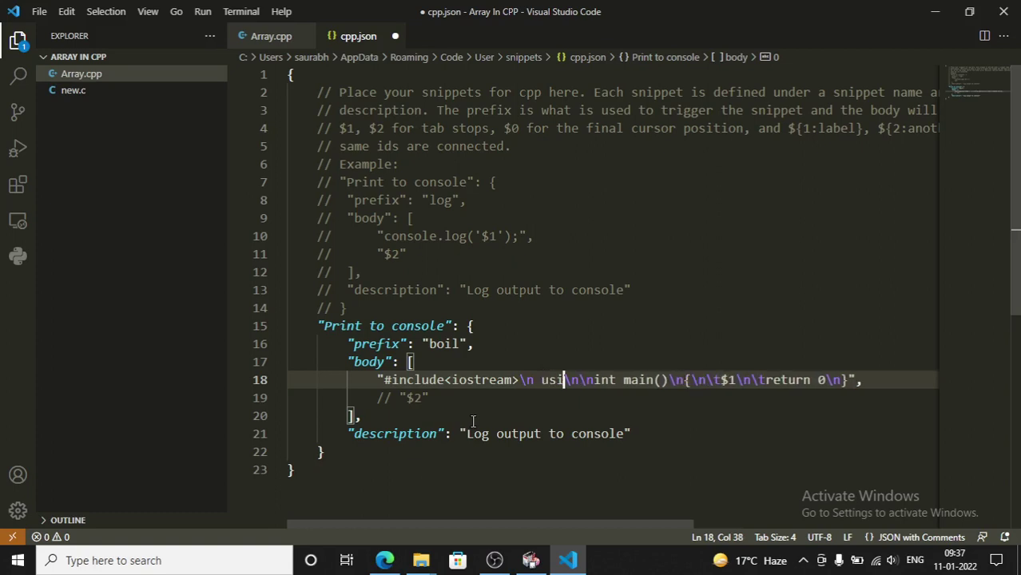
type("namespace")
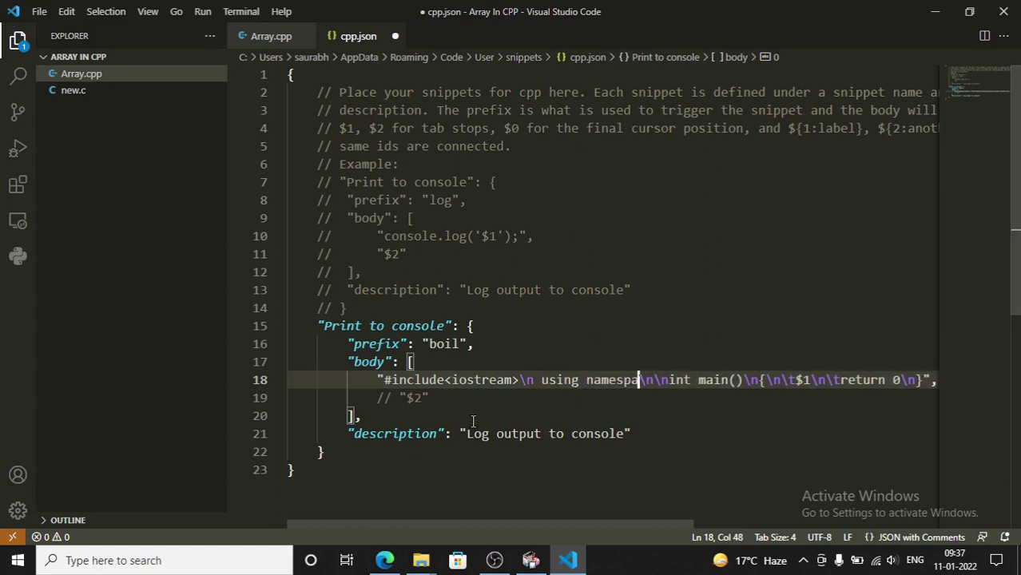
type(" std")
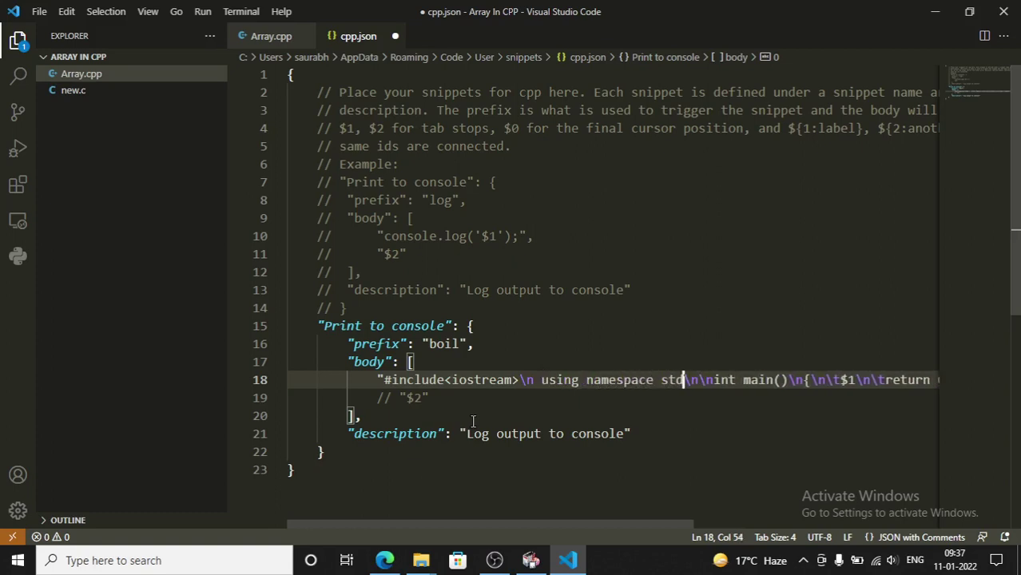
type(";")
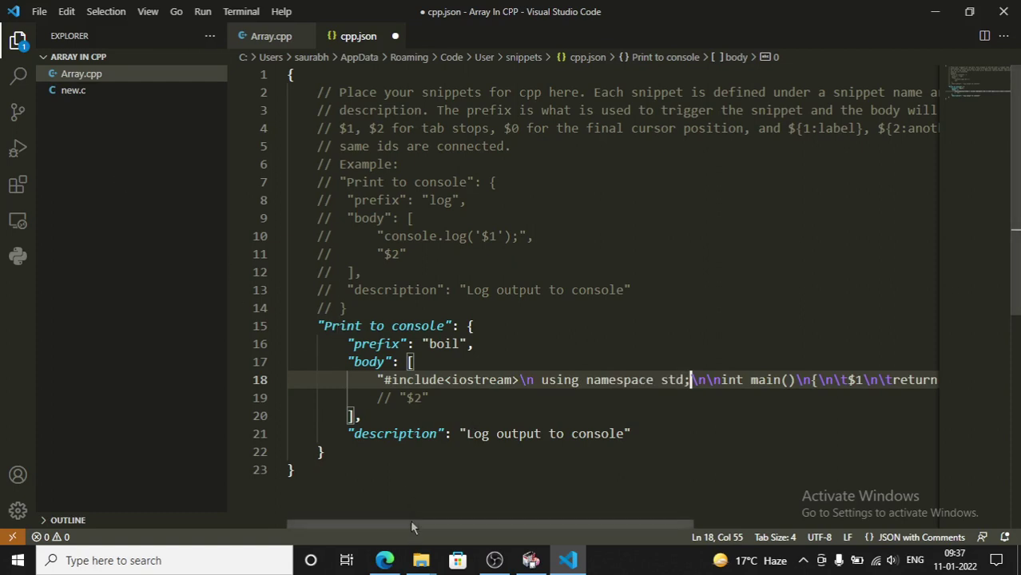
Add a semicolon after return 0 in the cpp.json snippet body, save, and close the file.
left_click_drag(410, 521, 541, 529)
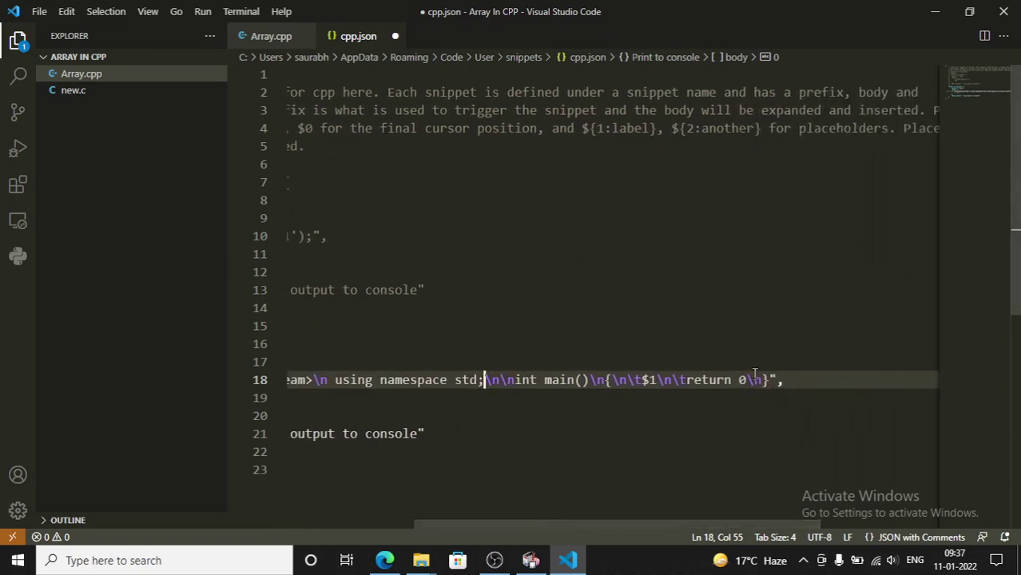
type(";")
key("ctrl+s")
left_click(394, 36)
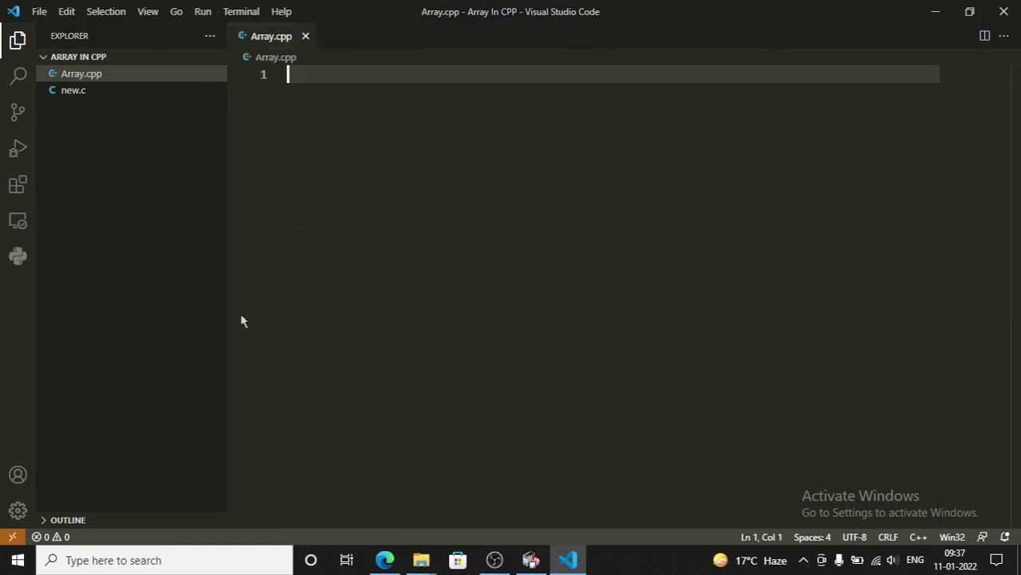
Open the c.json user snippets, add a semicolon after return 0 in the snippet body, save, and close the file.
left_click(19, 510)
left_click(84, 355)
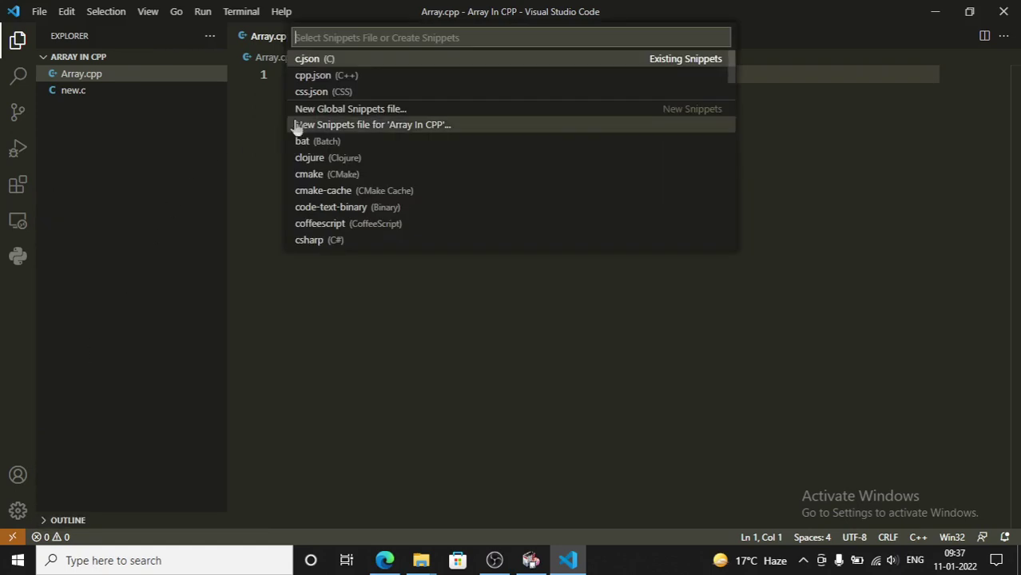
left_click(313, 59)
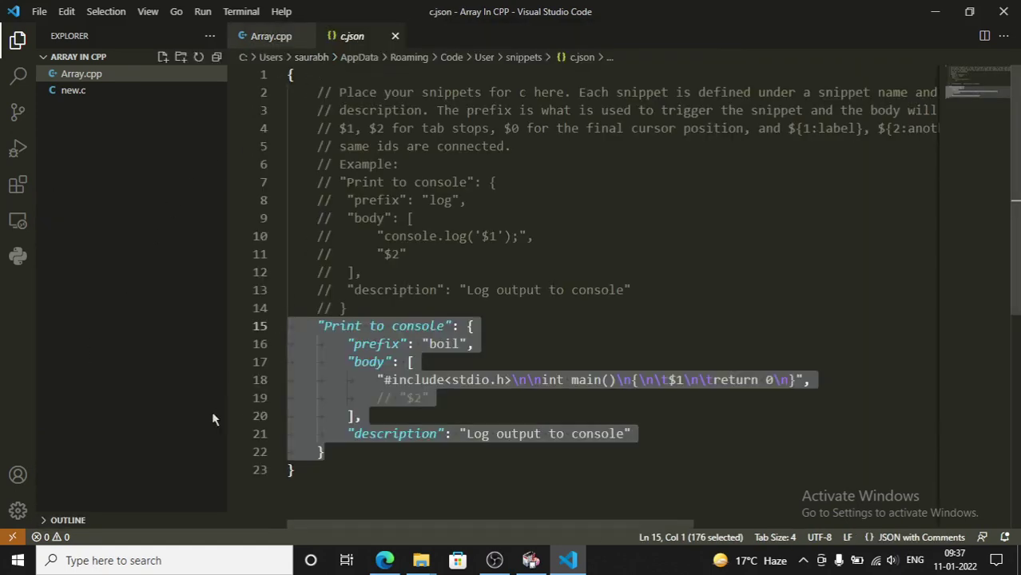
left_click(19, 510)
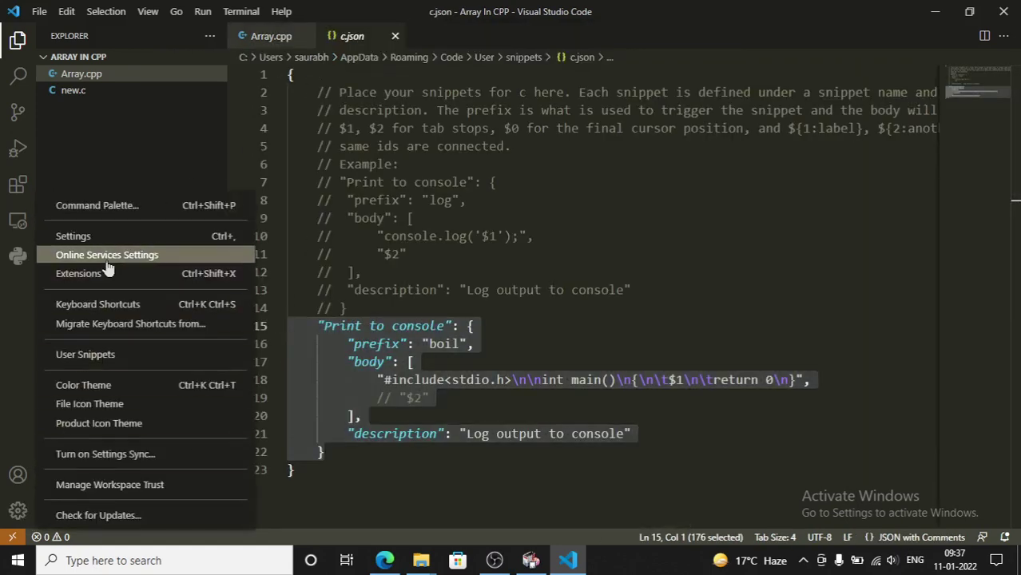
left_click(779, 385)
left_click(779, 382)
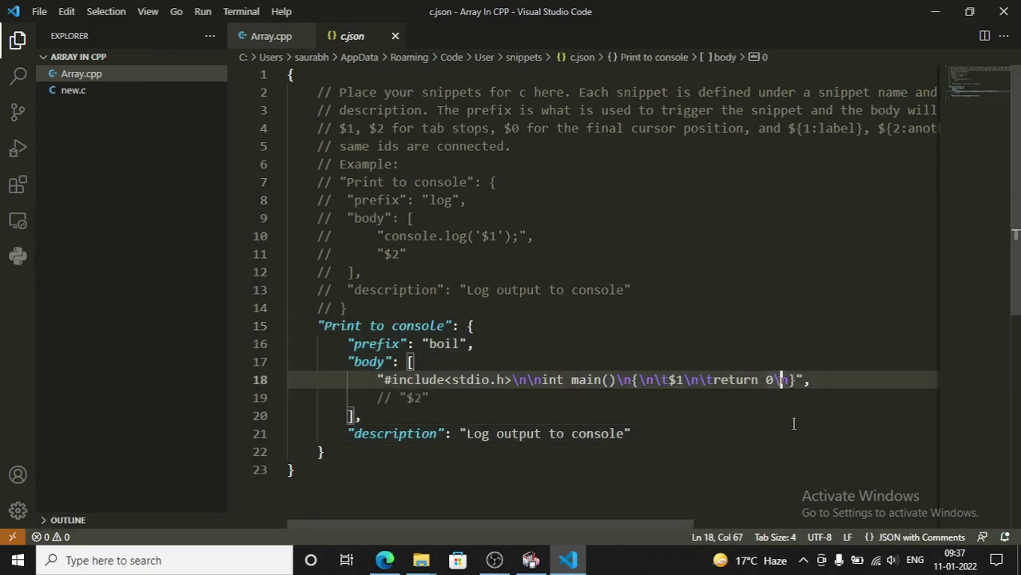
type(";")
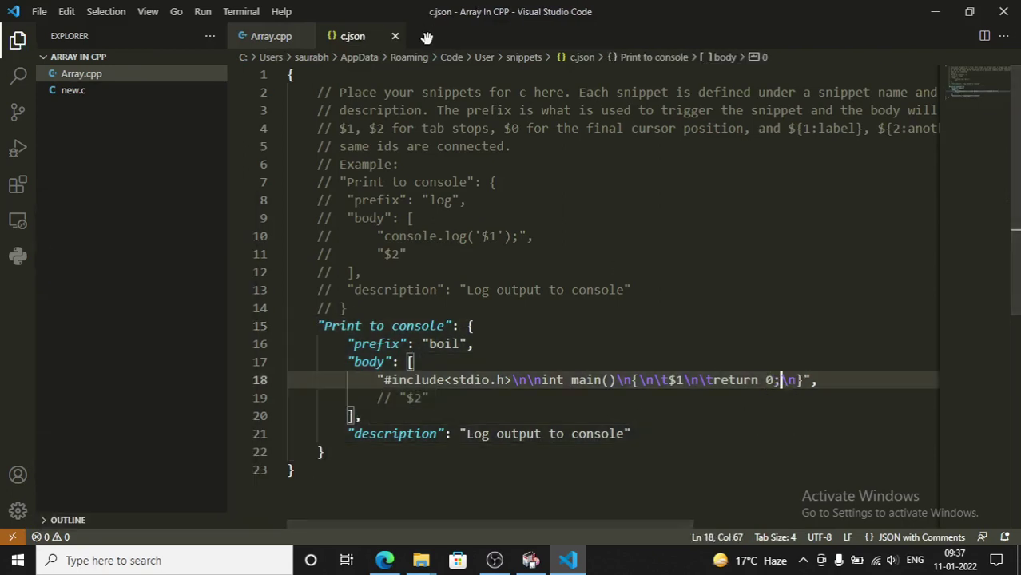
left_click(394, 37)
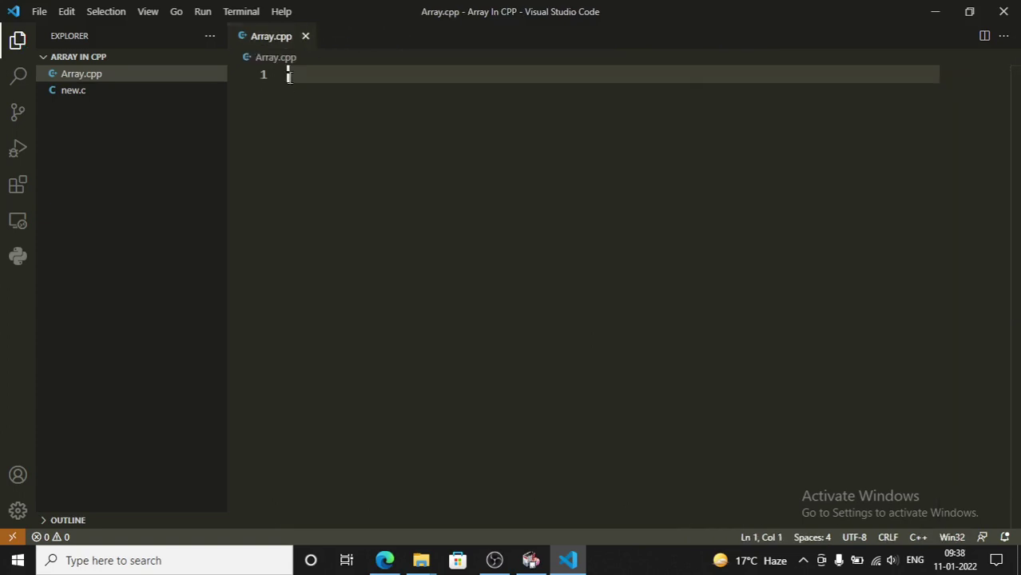
Expand the boil snippet in Array.cpp, delete the leading space before using namespace std;, and close the saved file.
type("boil")
key("Return")
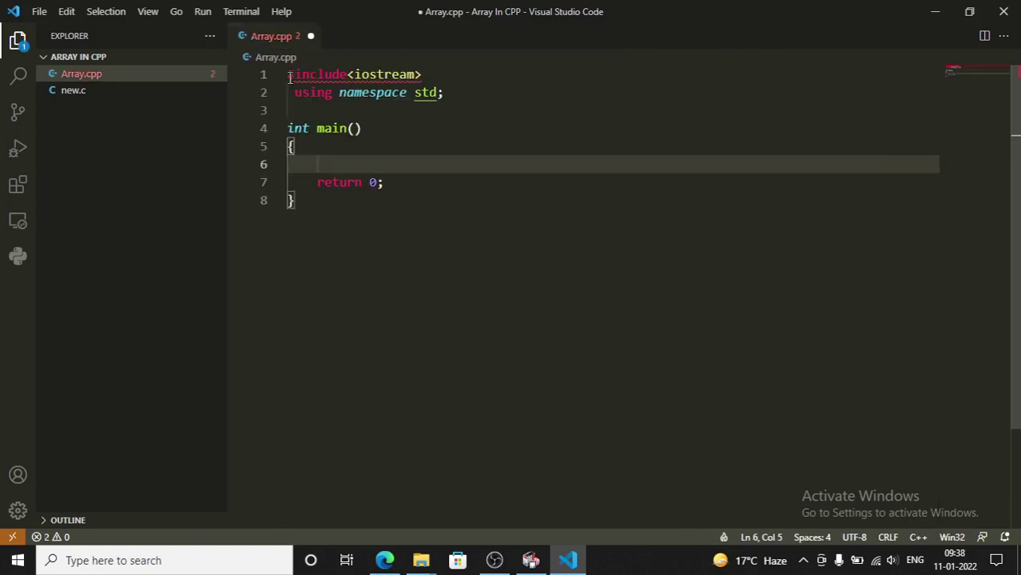
left_click(455, 73)
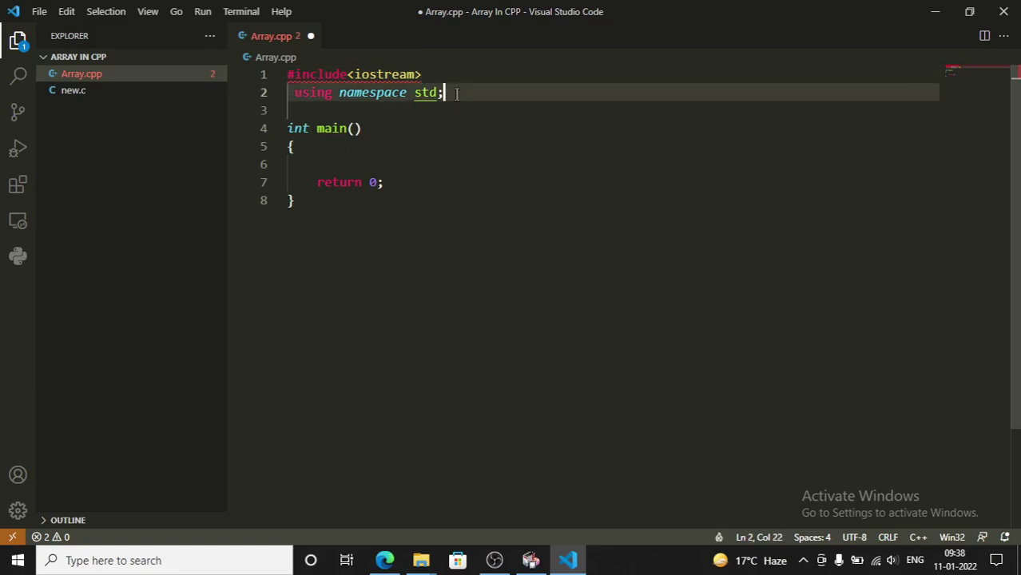
left_click_drag(444, 91, 286, 91)
key("Home")
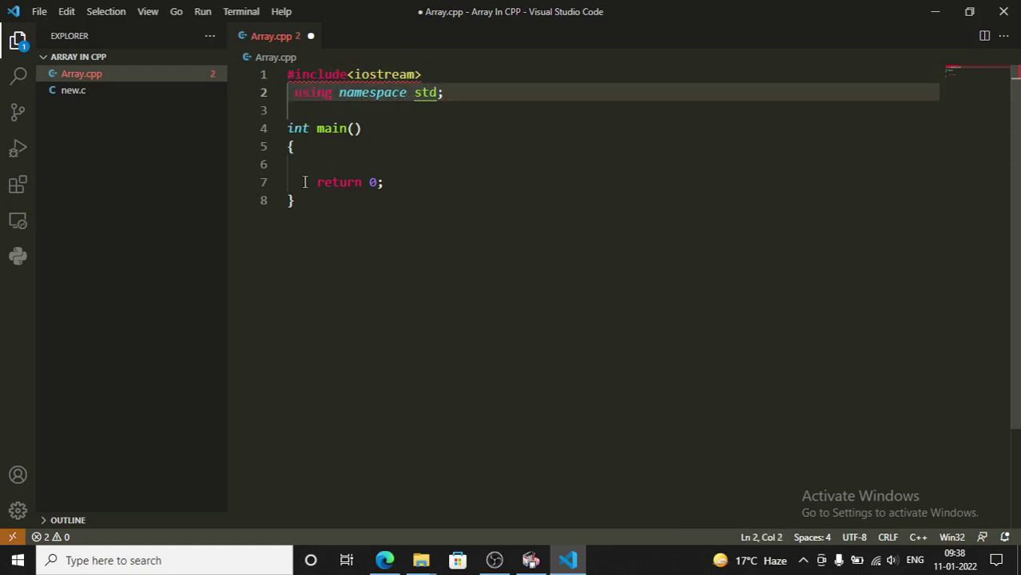
key("BackSpace")
key("ctrl+s")
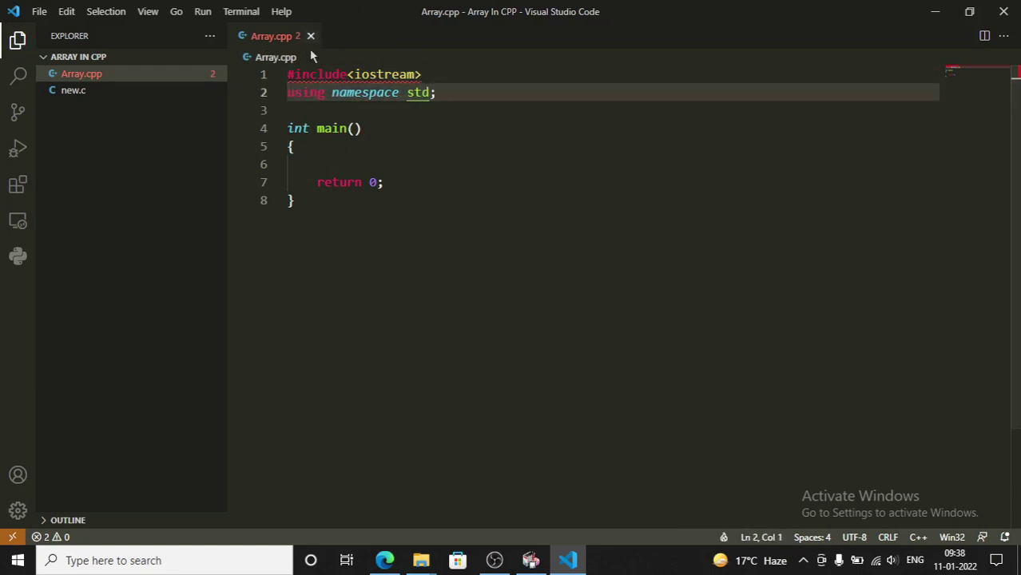
left_click(309, 35)
Open the cpp.json user snippets, remove the space between \n and using in the snippet body, save, and close the file.
left_click(18, 510)
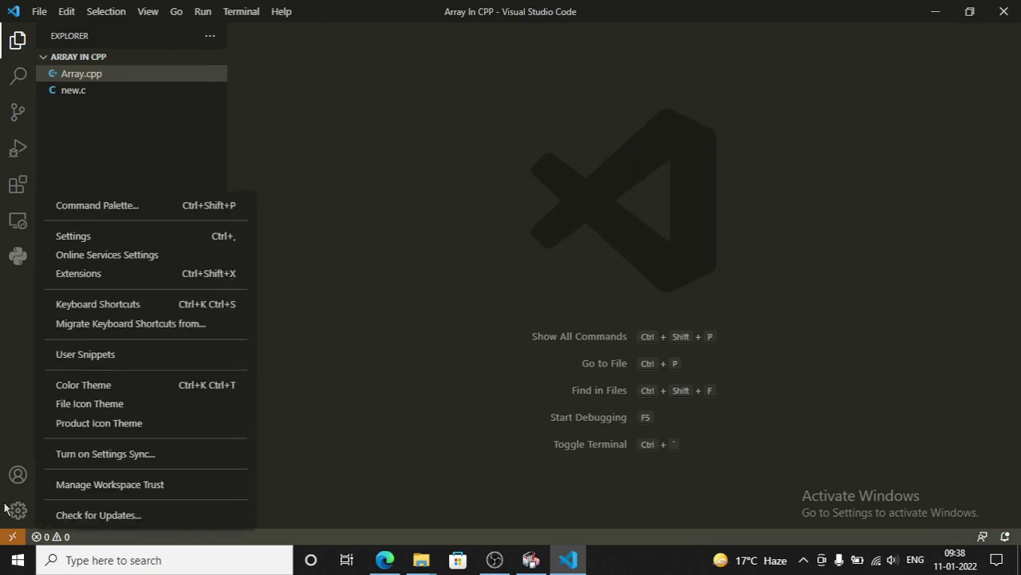
left_click(100, 357)
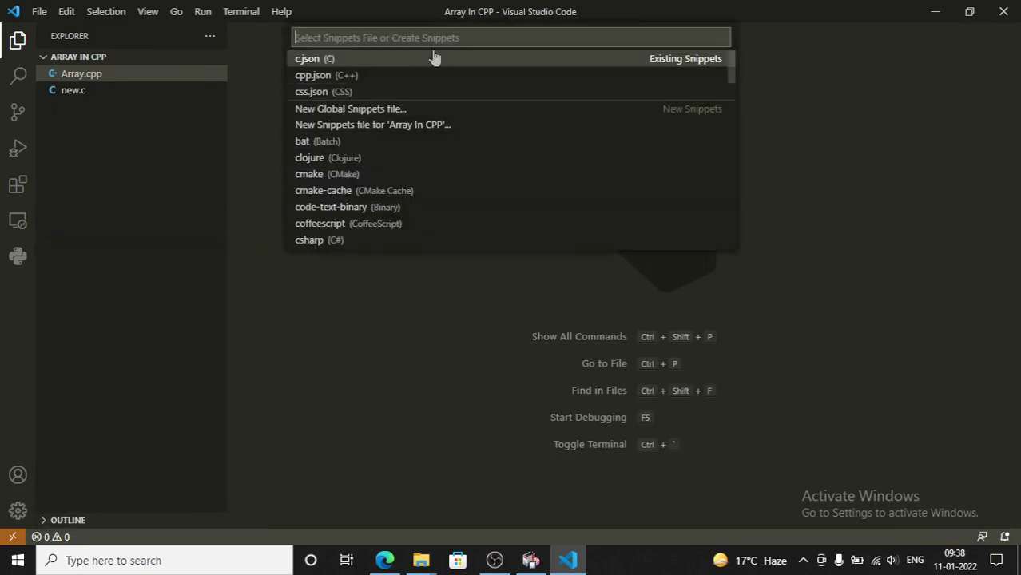
left_click(360, 76)
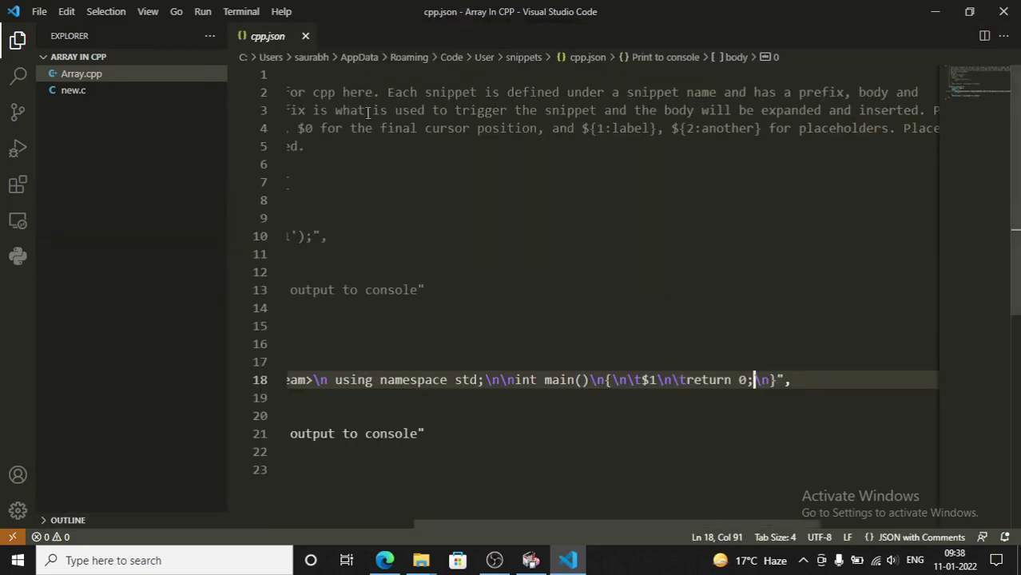
left_click(336, 381)
key("BackSpace")
key("ctrl+s")
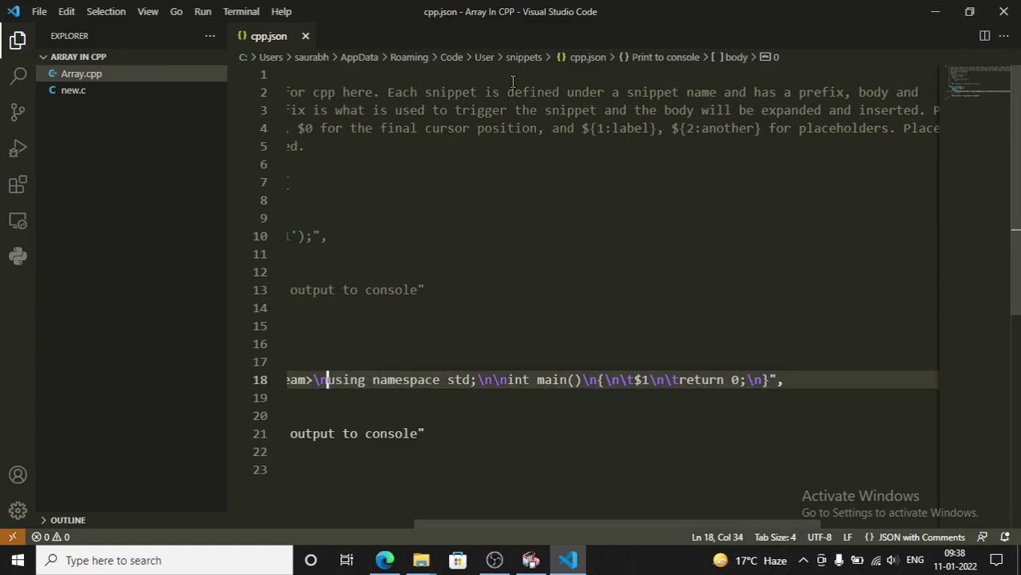
left_click(305, 36)
Delete all the code in new.c, save the emptied file, and close it.
left_click(159, 90)
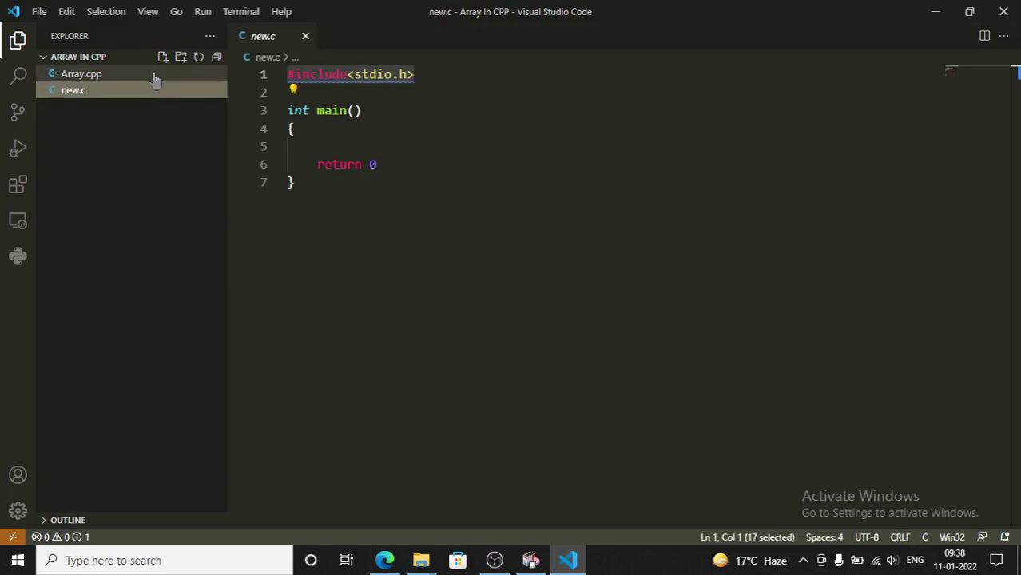
left_click(155, 74)
left_click(148, 90)
left_click(294, 191)
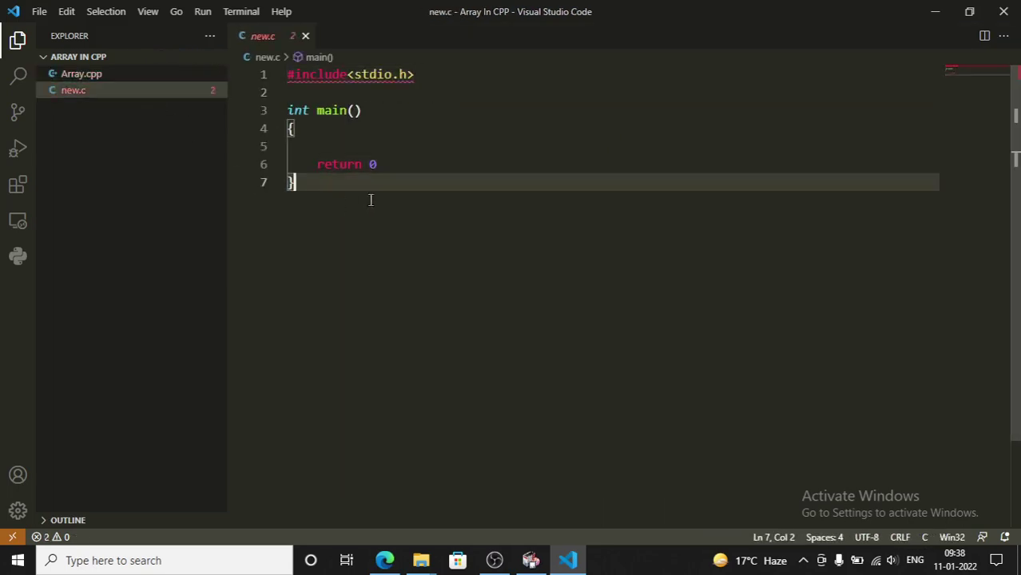
left_click_drag(369, 198, 254, 30)
key("BackSpace")
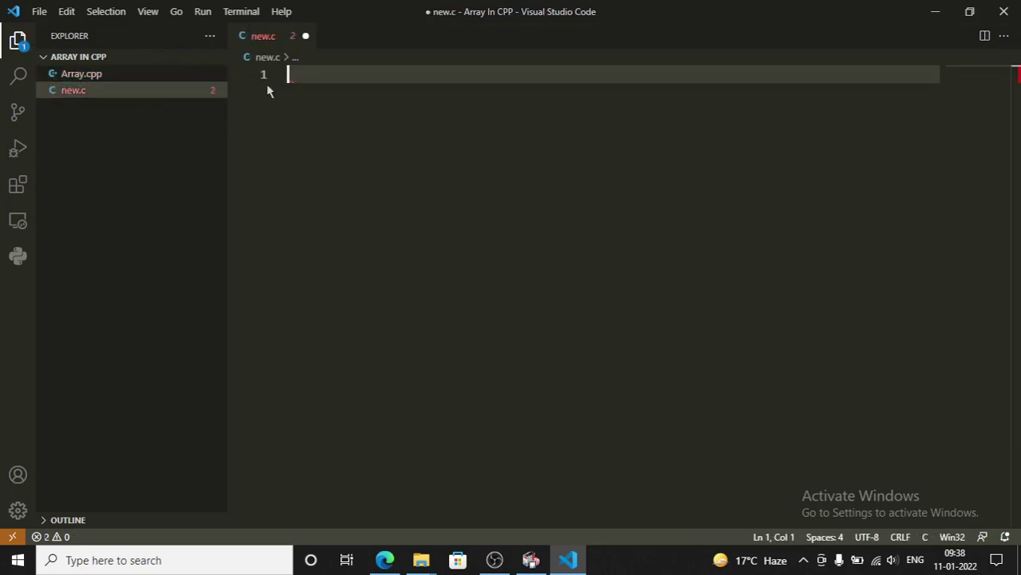
key("ctrl+s")
left_click(304, 37)
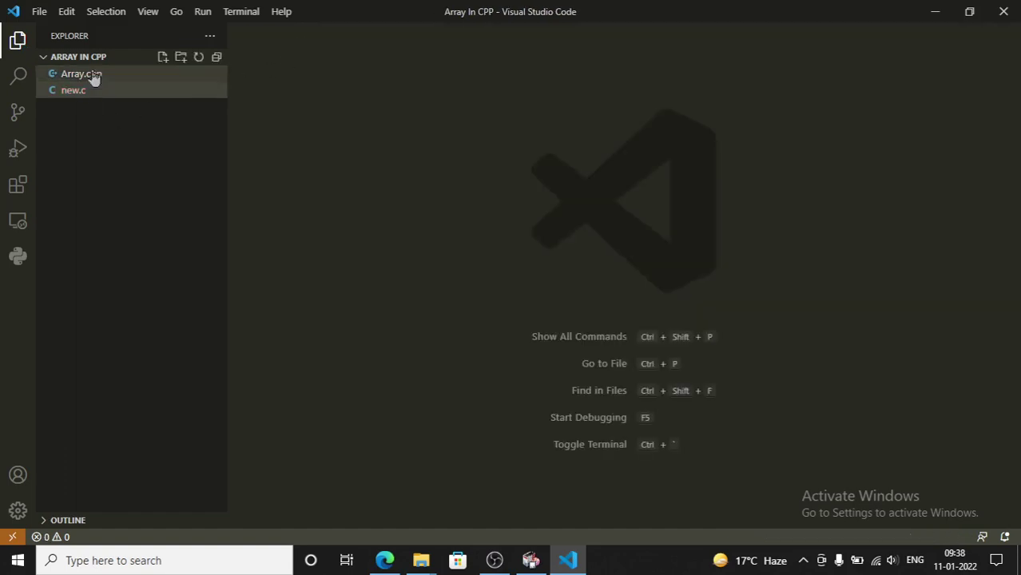
left_click(93, 76)
left_click_drag(335, 203, 267, 46)
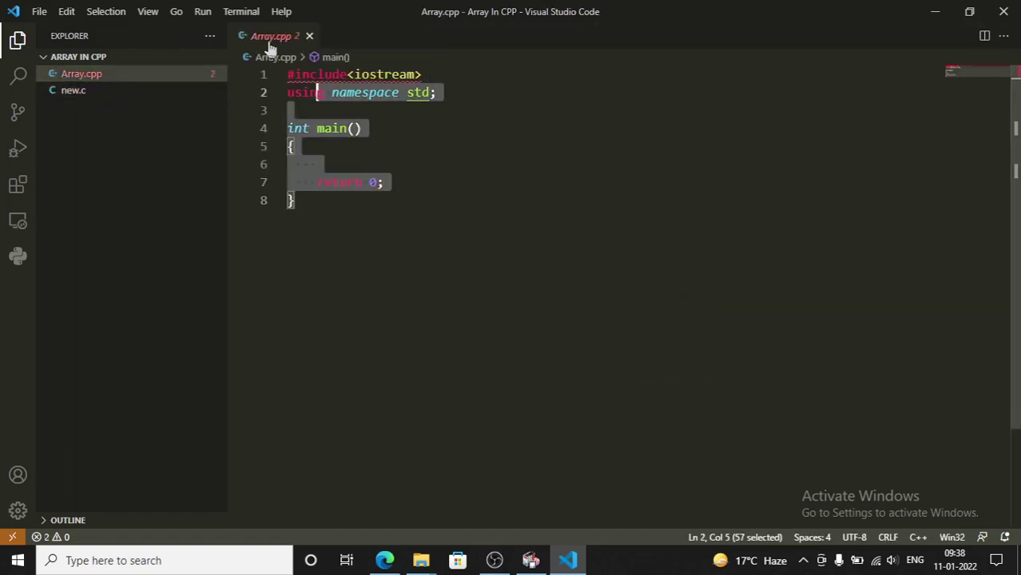
key("BackSpace")
left_click(309, 36)
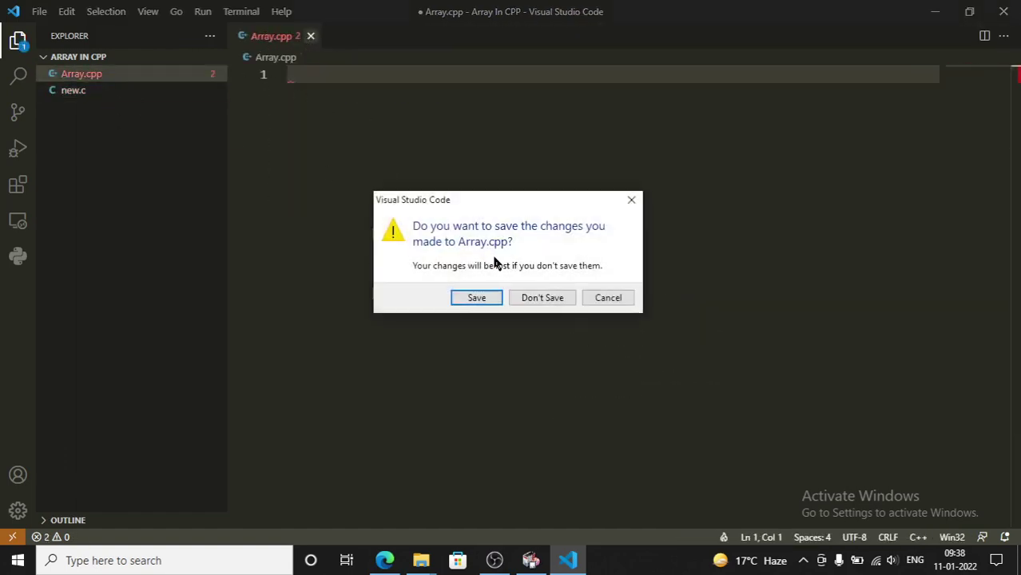
left_click(550, 298)
left_click(149, 57)
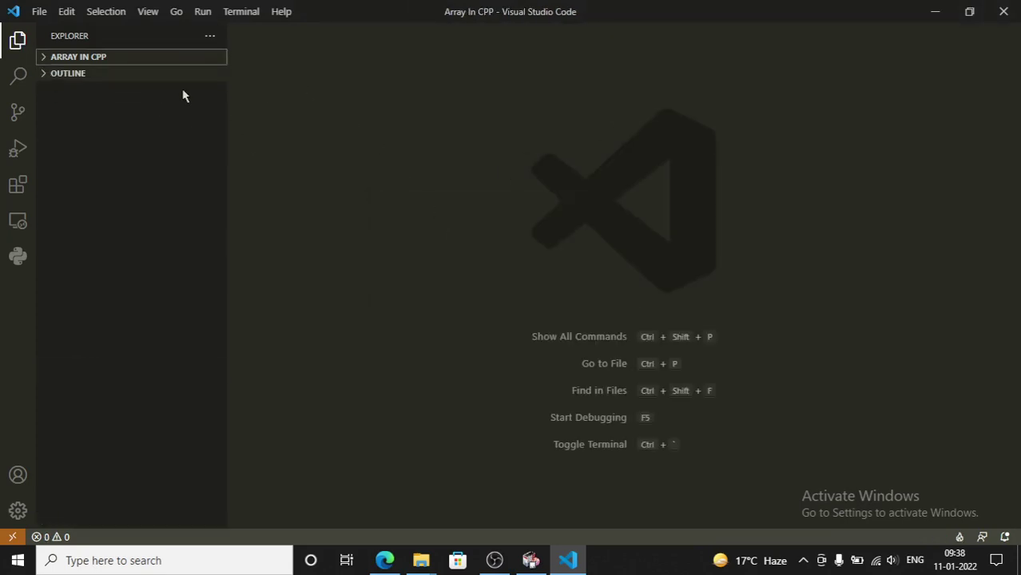
left_click(132, 58)
Delete all the code in Array.cpp, save the emptied file, and close it.
left_click(132, 76)
left_click_drag(467, 239, 210, 30)
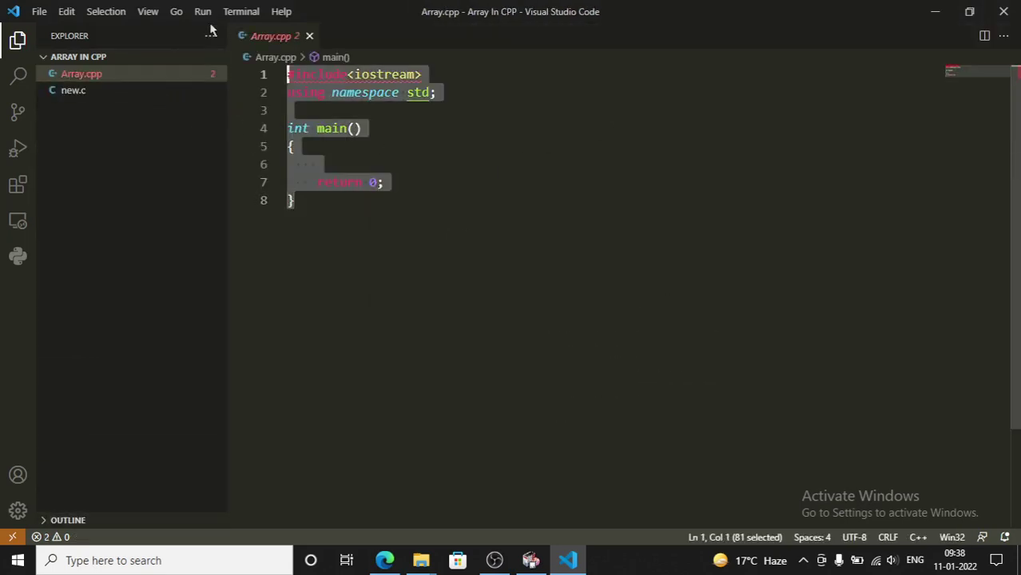
key("BackSpace")
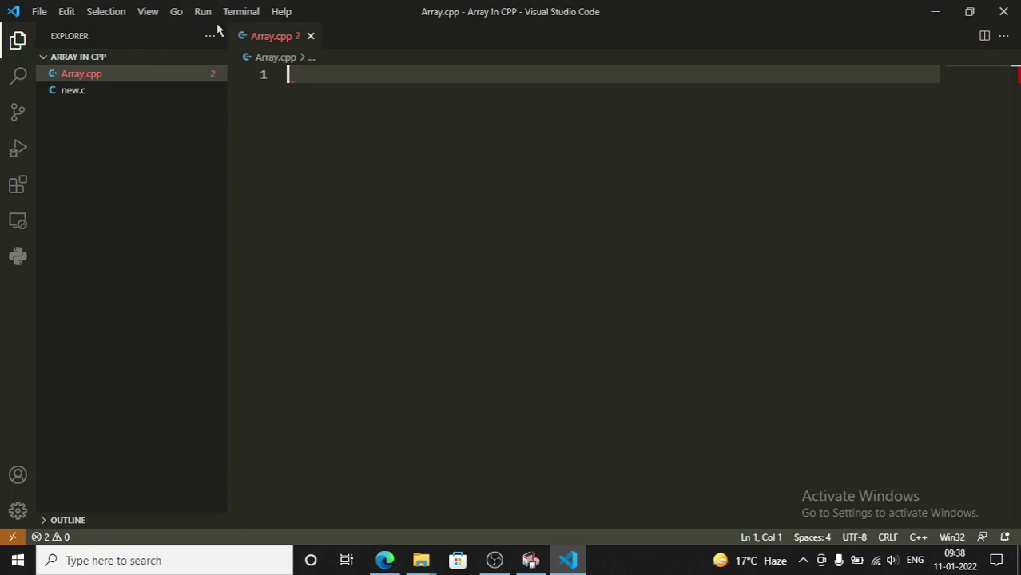
left_click(311, 36)
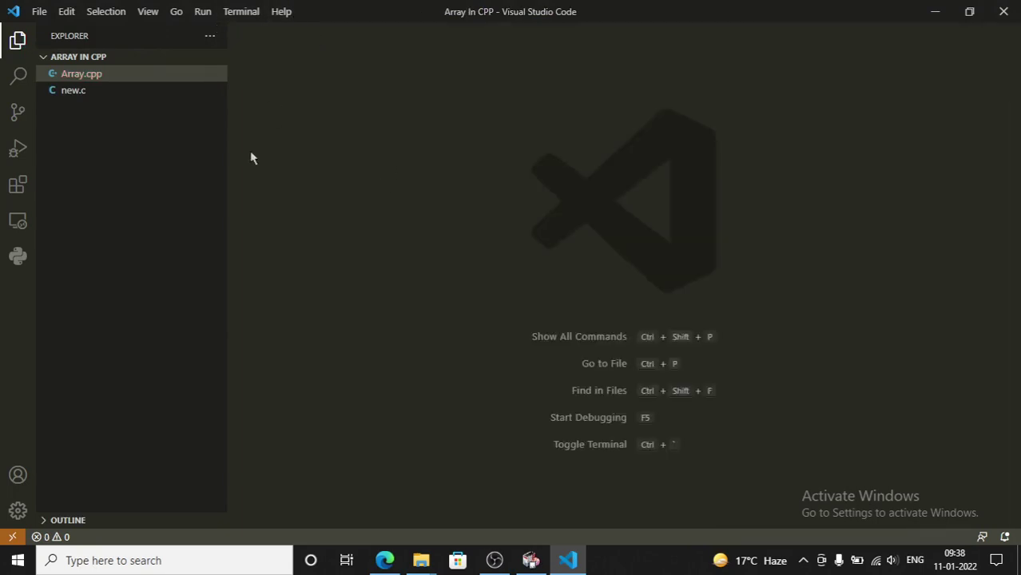
Switch to the MinGW Installation Manager, dismiss the Applying Scheduled Changes dialog, and close the manager.
left_click(532, 560)
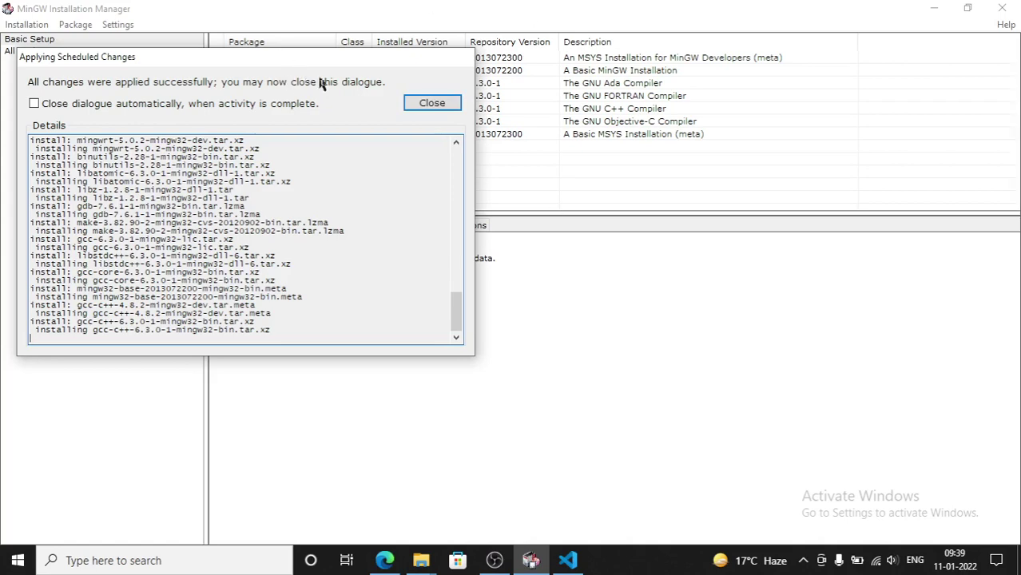
left_click(426, 110)
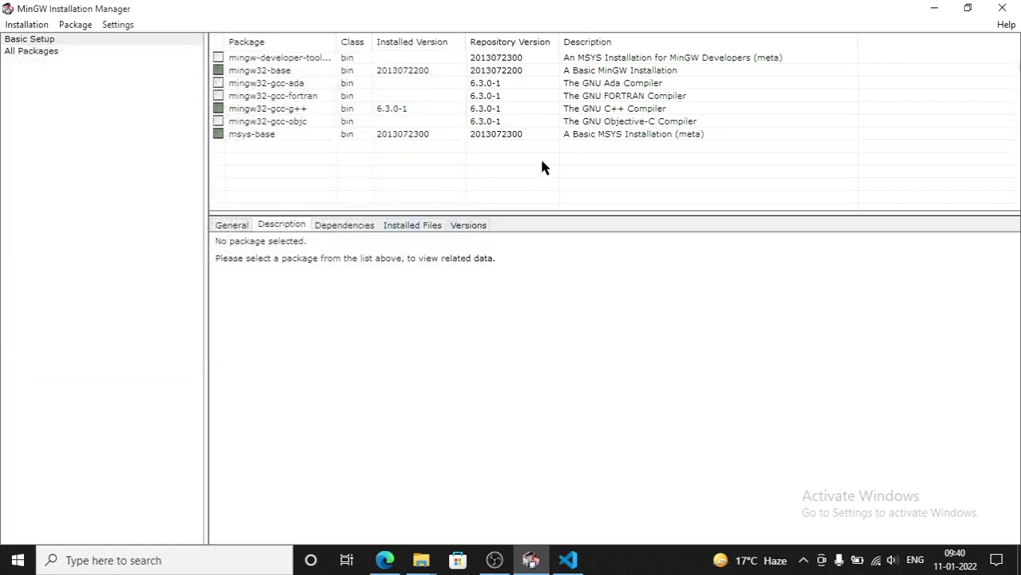
left_click(1001, 7)
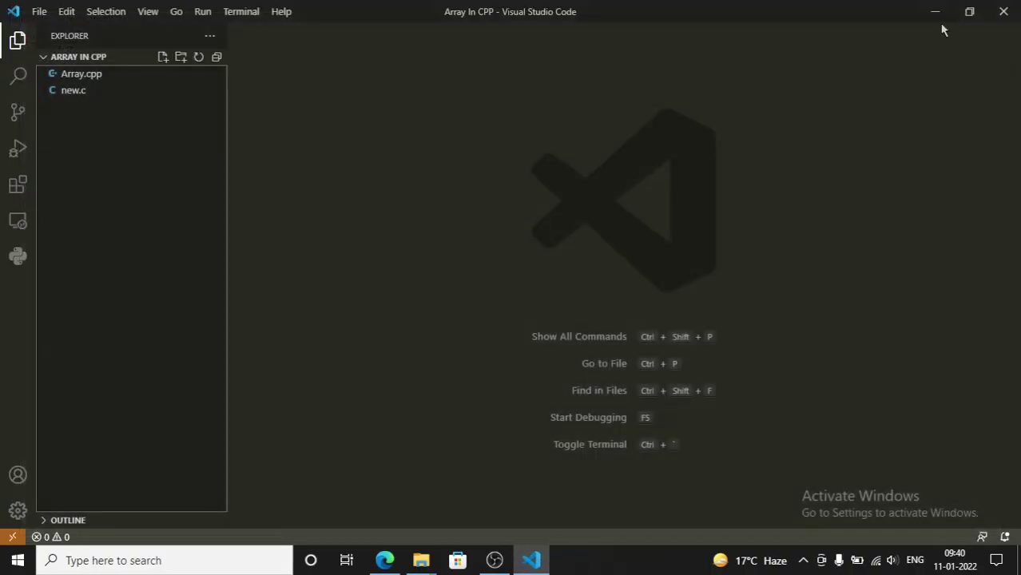
Minimize the editor, open a Command Prompt through Run with cmd, and check the C++ compiler version with g++ --version.
left_click(935, 8)
right_click(598, 106)
left_click(627, 148)
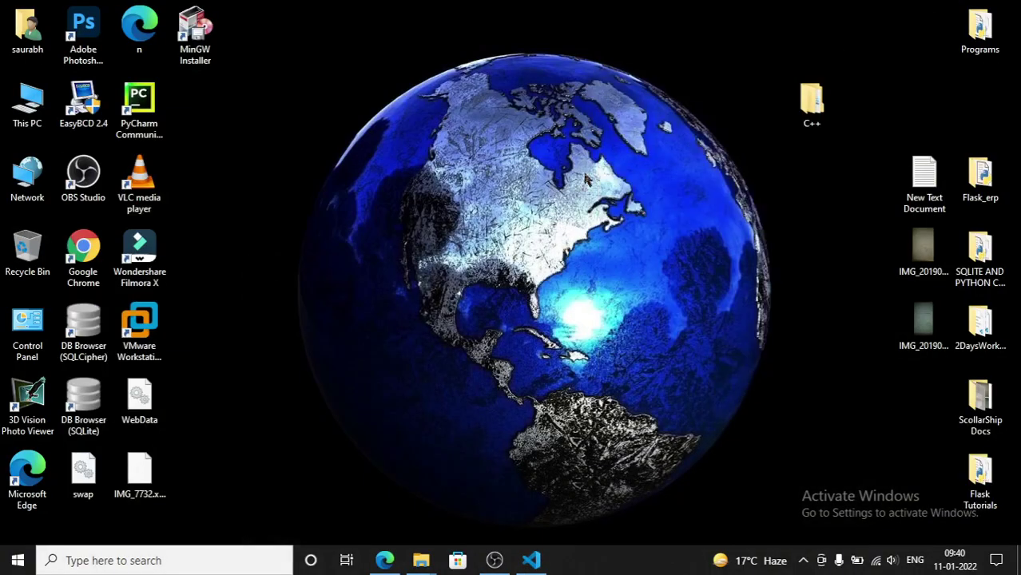
key("super+r")
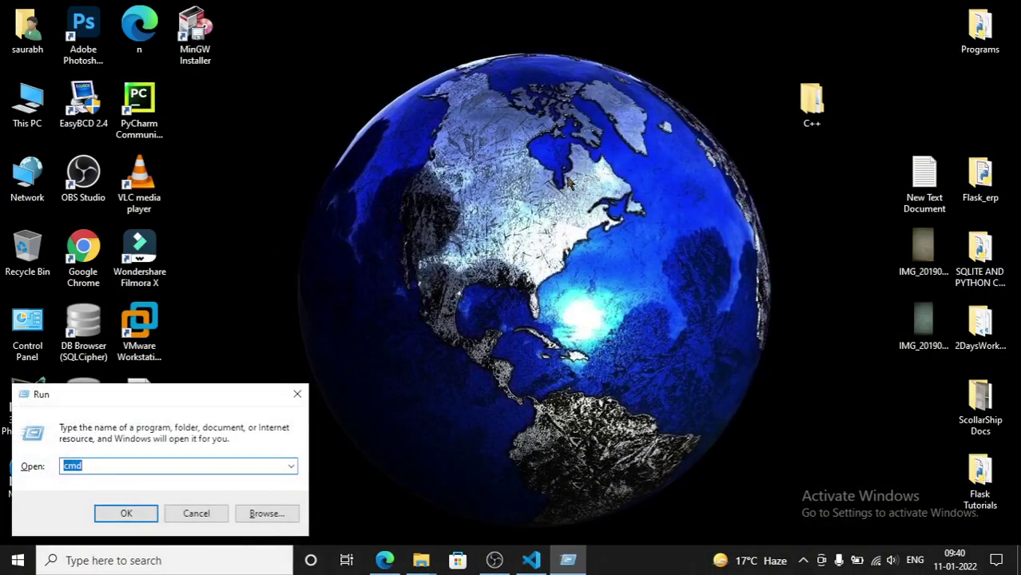
key("Return")
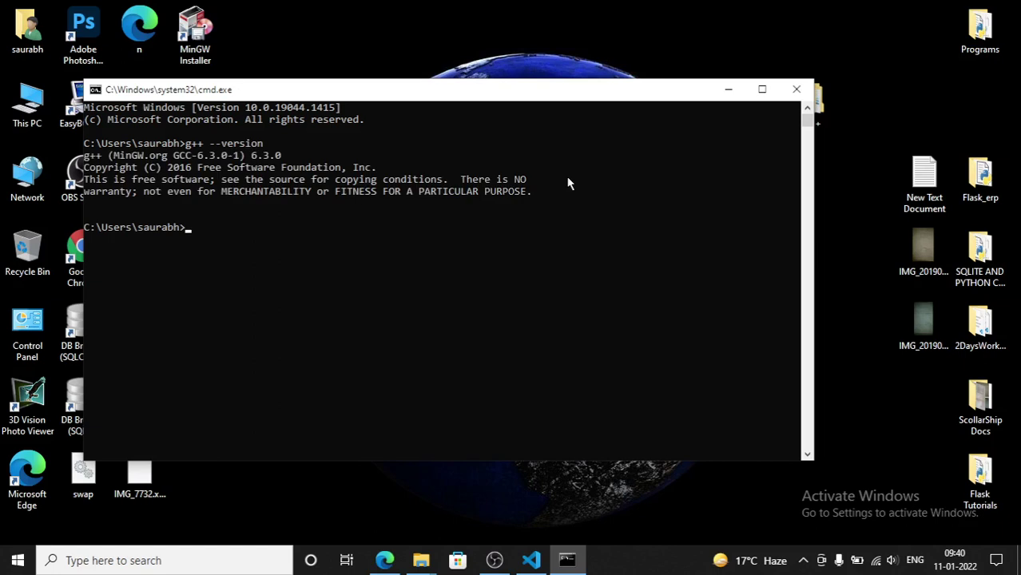
left_click_drag(283, 152, 91, 158)
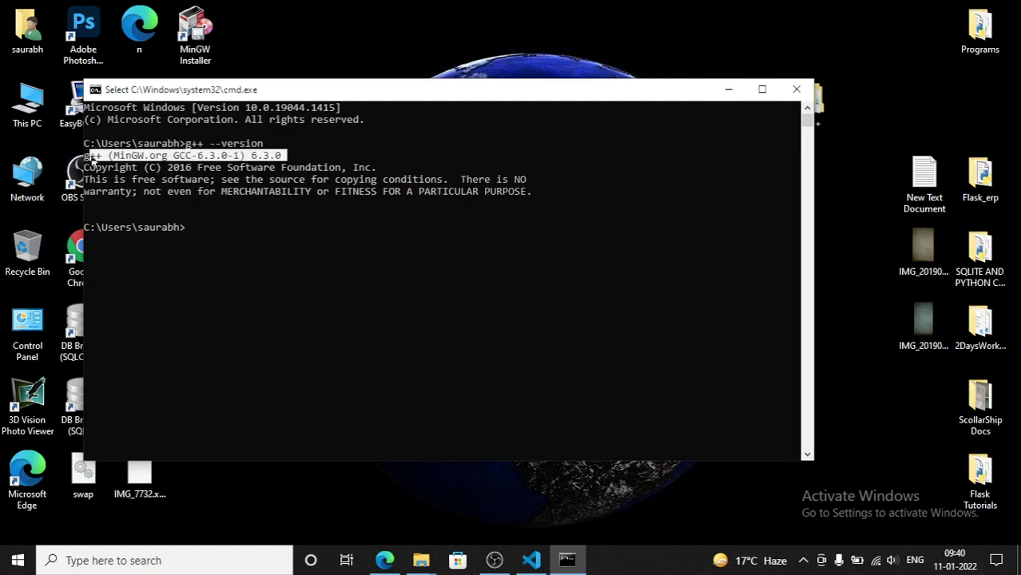
Check the C compiler version in the Command Prompt with gcc --version.
left_click(218, 230)
type("gcc --versio")
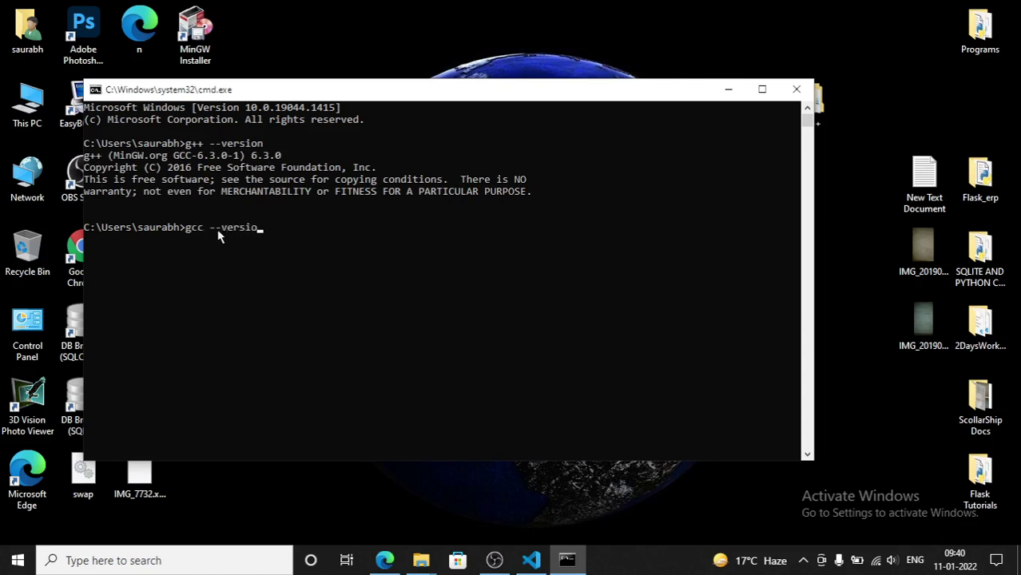
type("n")
key("Return")
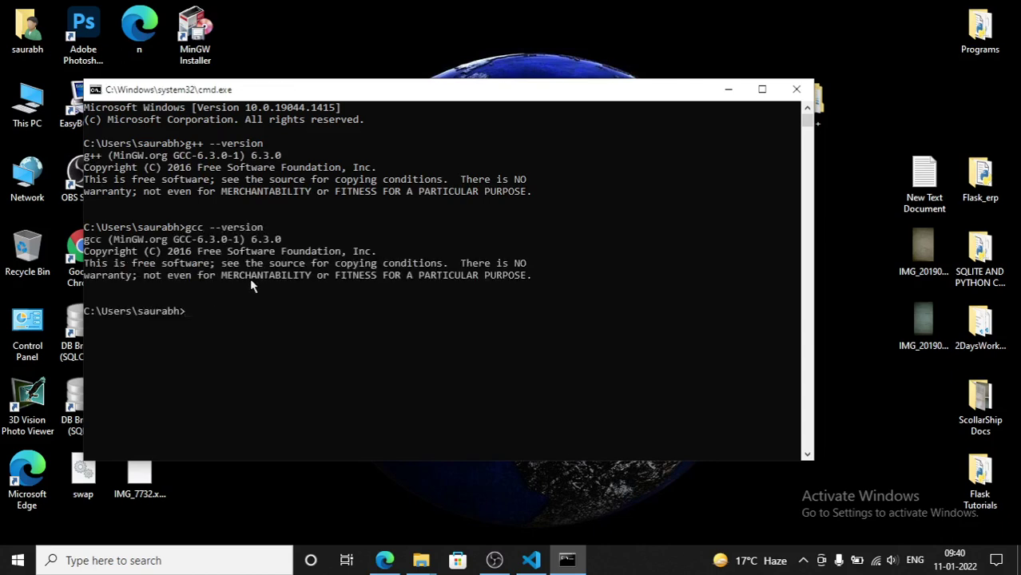
left_click_drag(280, 239, 91, 239)
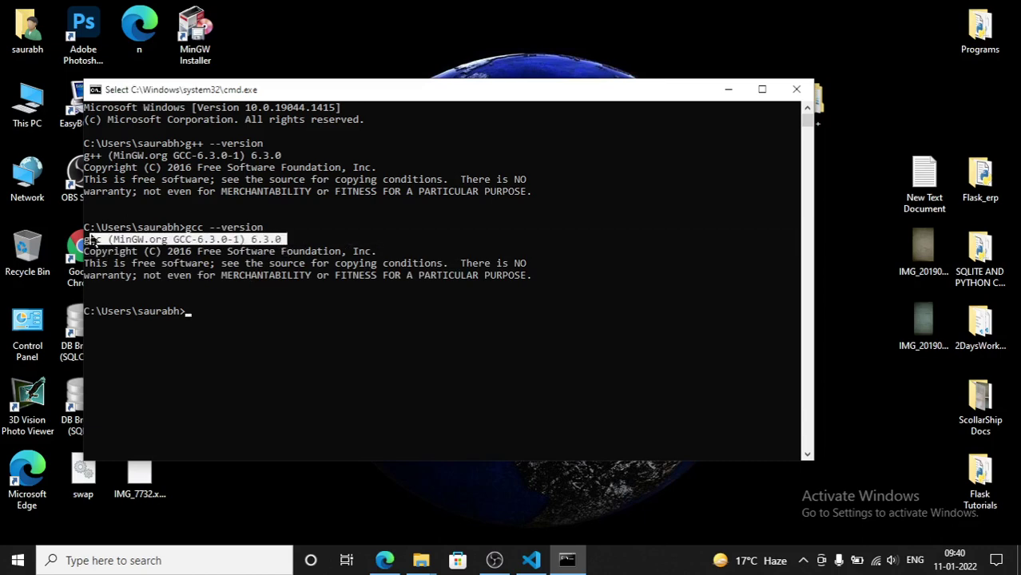
Switch to Visual Studio Code, open Array.cpp, and insert the C++ boilerplate with the boil snippet.
left_click(530, 560)
left_click(118, 74)
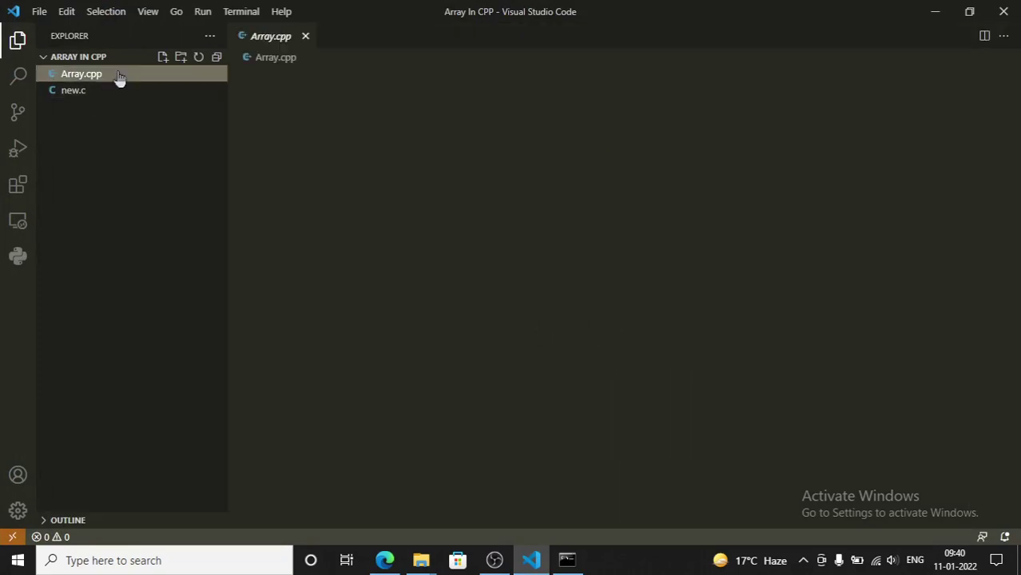
left_click(389, 83)
type("bo")
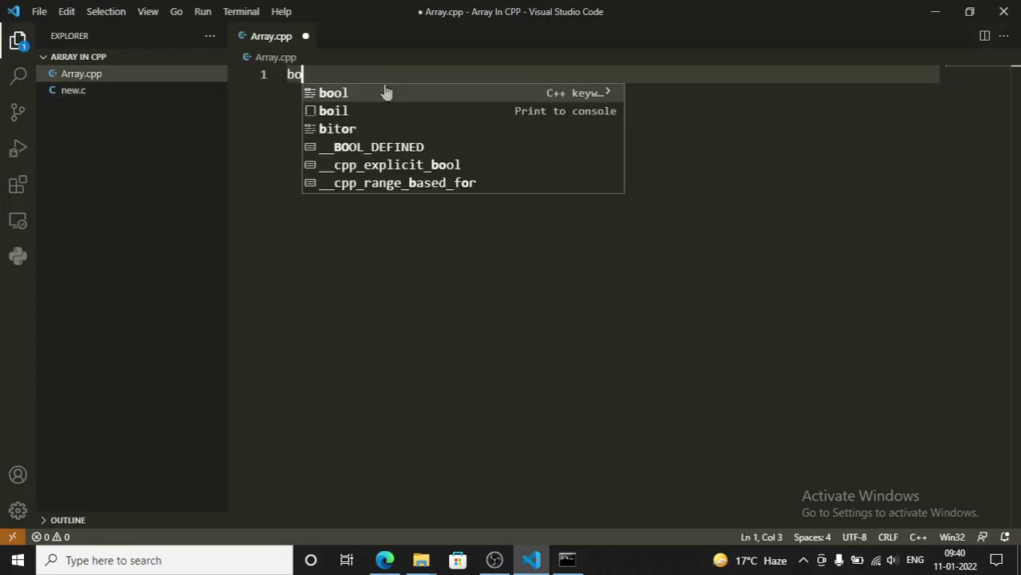
key("Return")
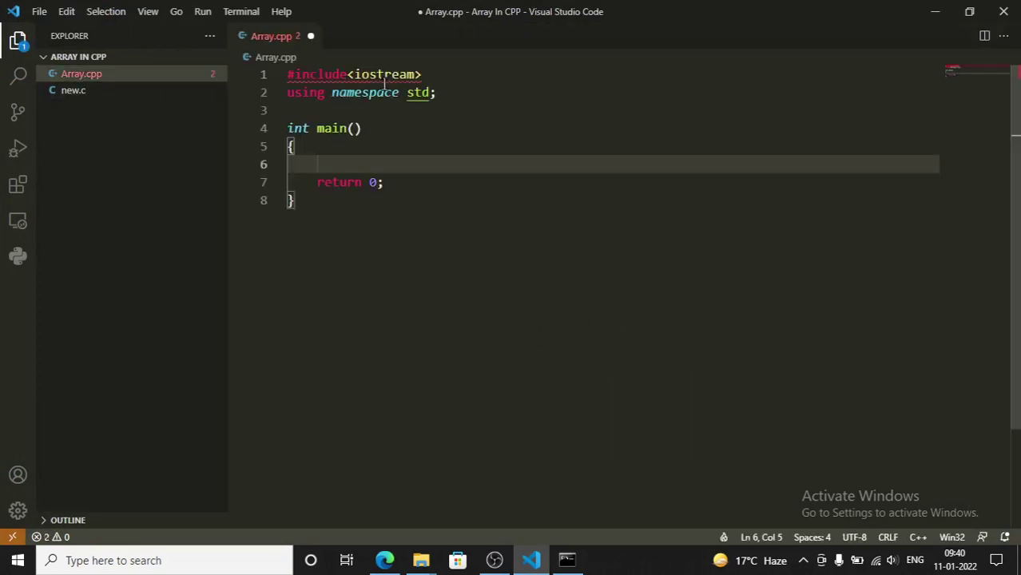
Begin a cout statement inside main with the string "Testing Compiler ", correcting the misspelled letters.
type("cout << ")
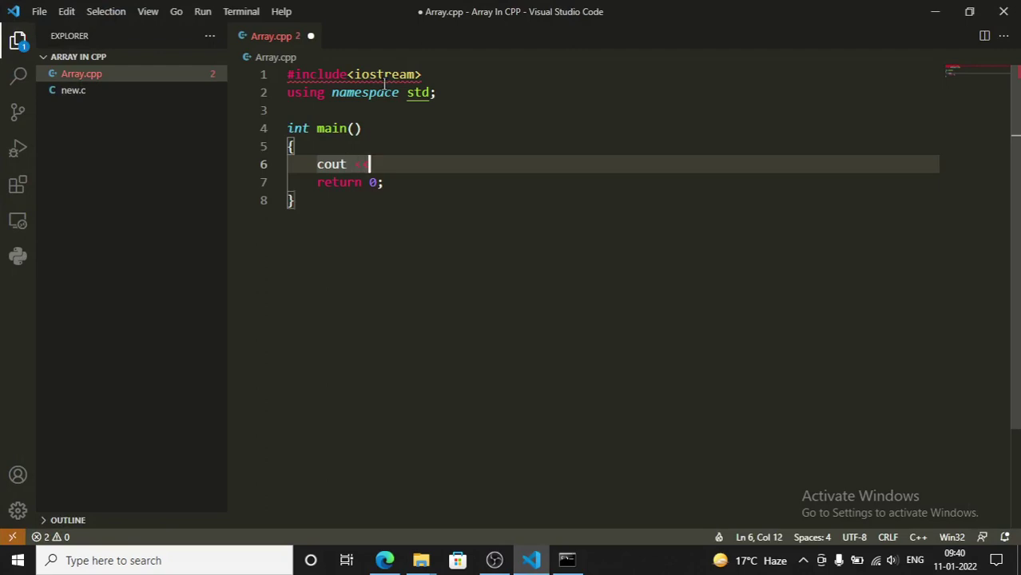
type("\"")
type("Tesitn")
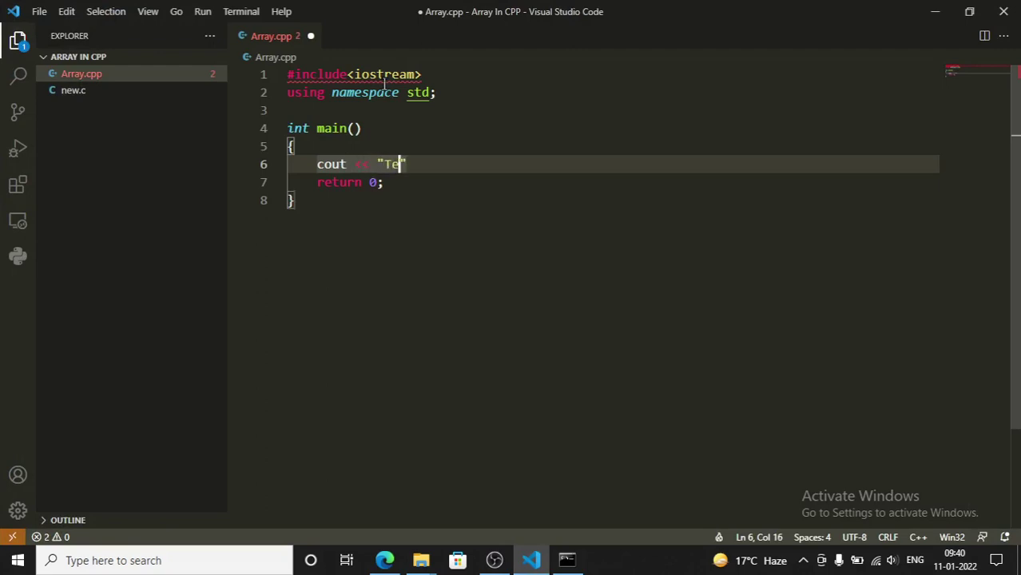
key("BackSpace")
key("BackSpace")
key("BackSpace")
type("ting ")
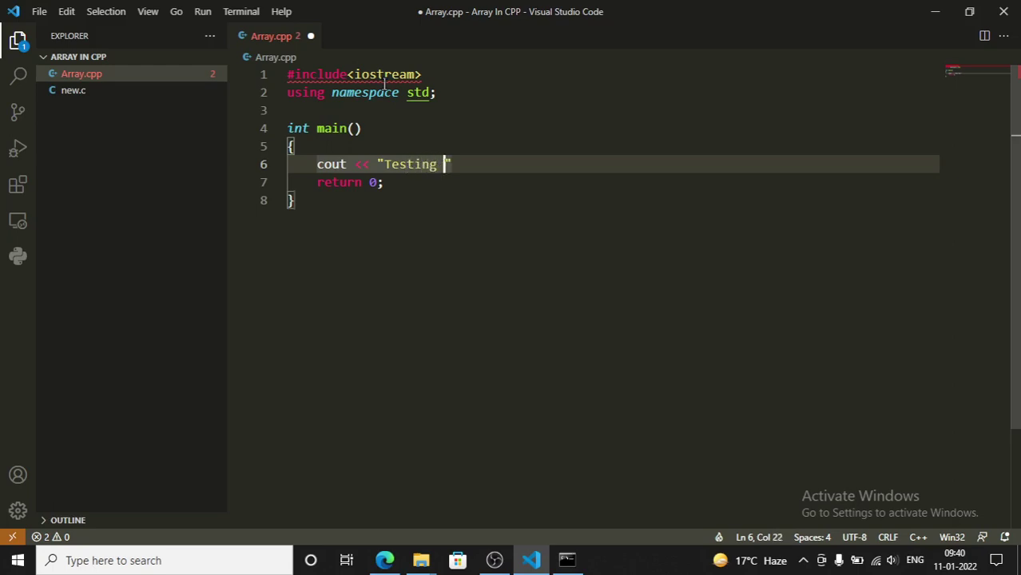
type("COmpile")
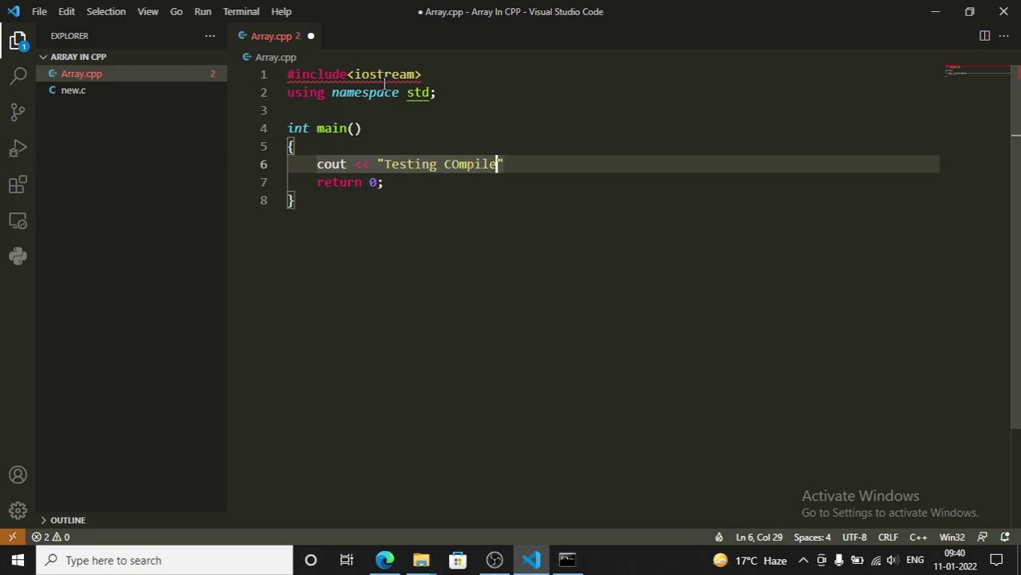
type("r")
key("Left")
key("Left")
key("Left")
key("Left")
key("Left")
key("Left")
key("BackSpace")
type("o")
key("Right")
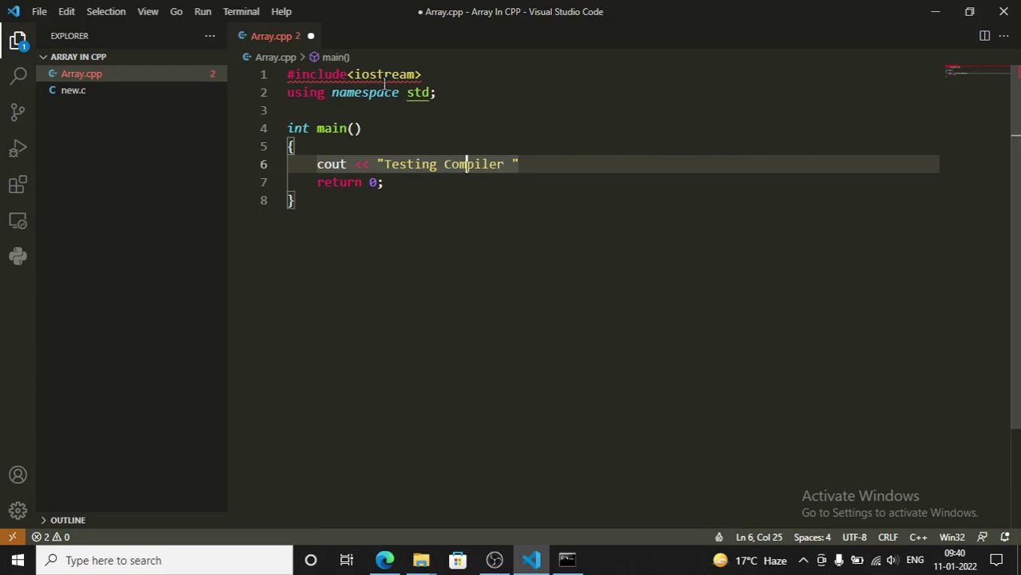
Complete the output string as "Testing Compiler Installation", end the statement with <<endl;, and save Array.cpp.
key("Right")
key("Right")
key("Right")
key("Right")
key("Right")
key("Right")
type("Installation")
key("Right")
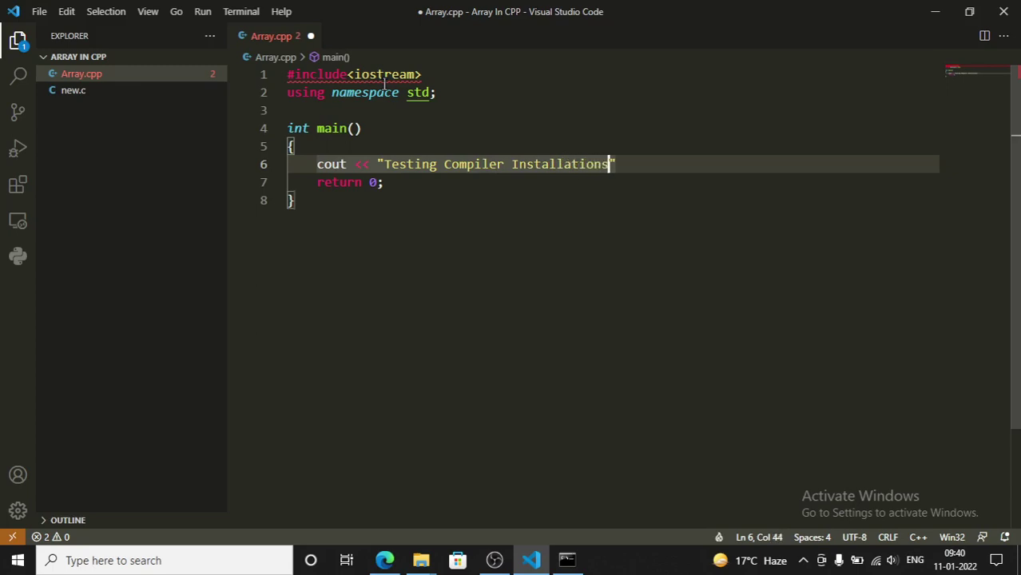
type("<<endl;")
key("ctrl+s")
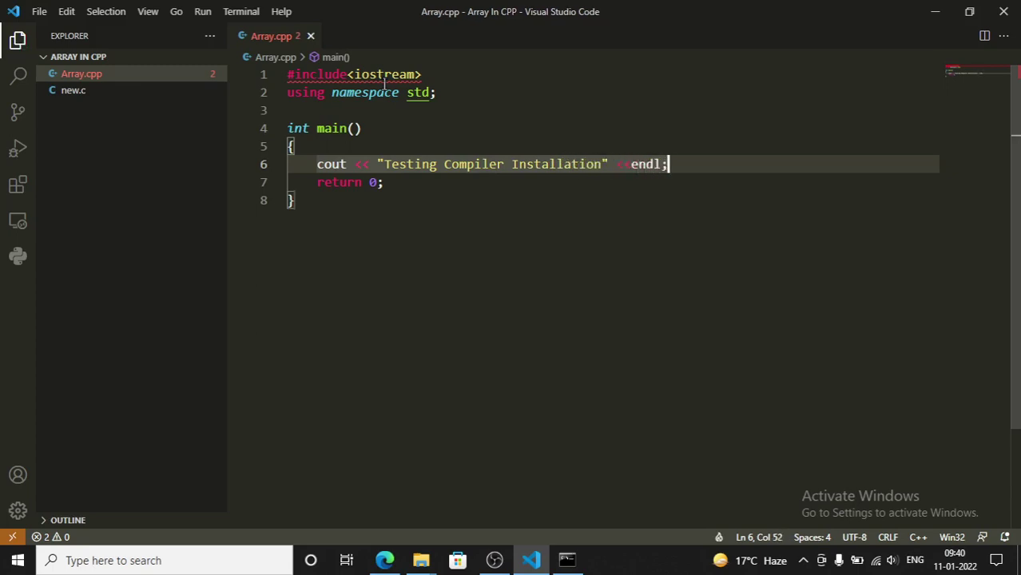
Try to compile and run Array.cpp with C/C++ Compile Run, and examine the compiler output.
left_click(421, 72)
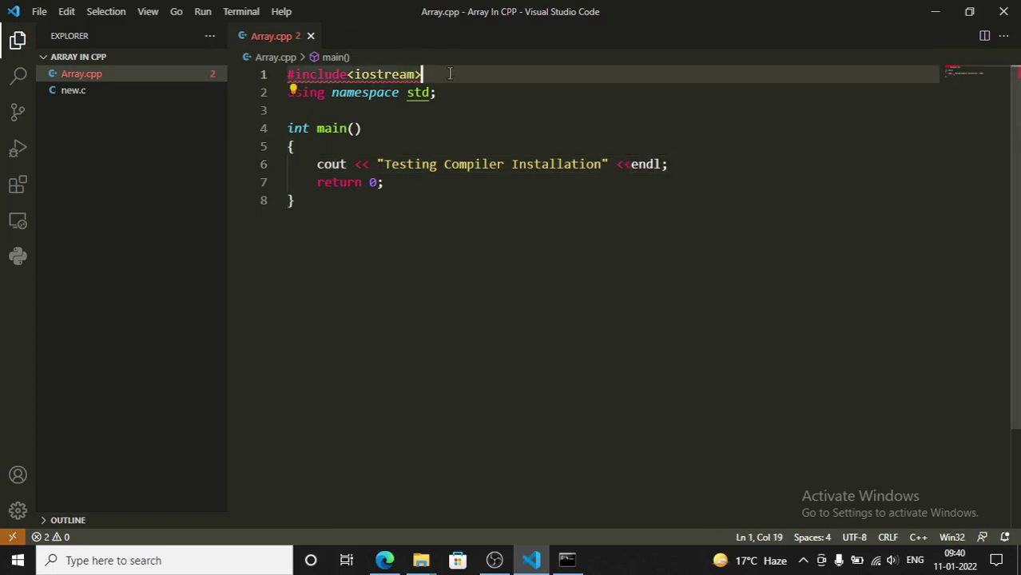
key("F6")
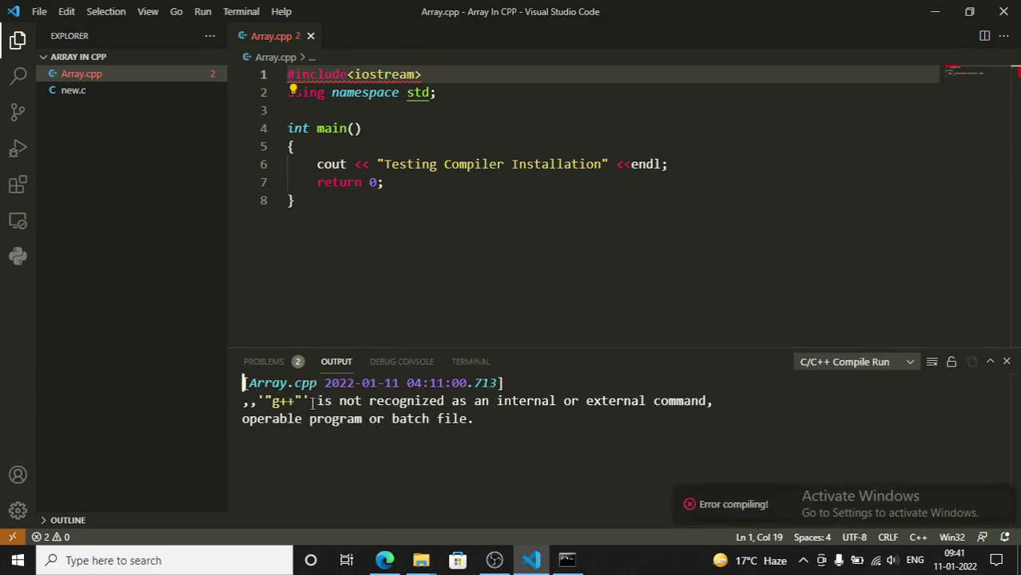
left_click_drag(314, 402, 695, 417)
left_click(514, 444)
Try to compile the file from the integrated PowerShell terminal with g++ .\Array.cpp.
left_click(470, 362)
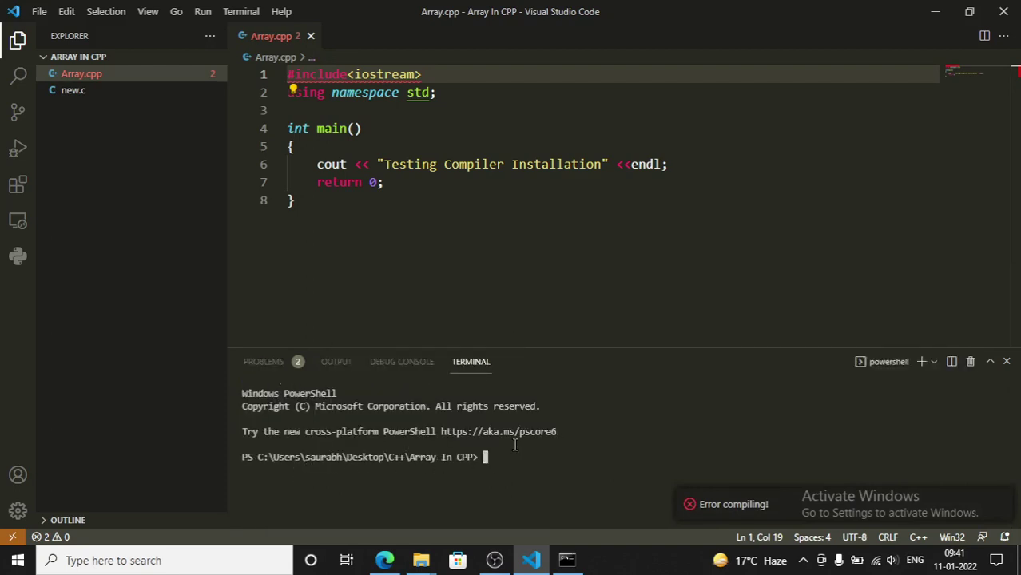
type("g")
type("++ .\\Arr")
key("Tab")
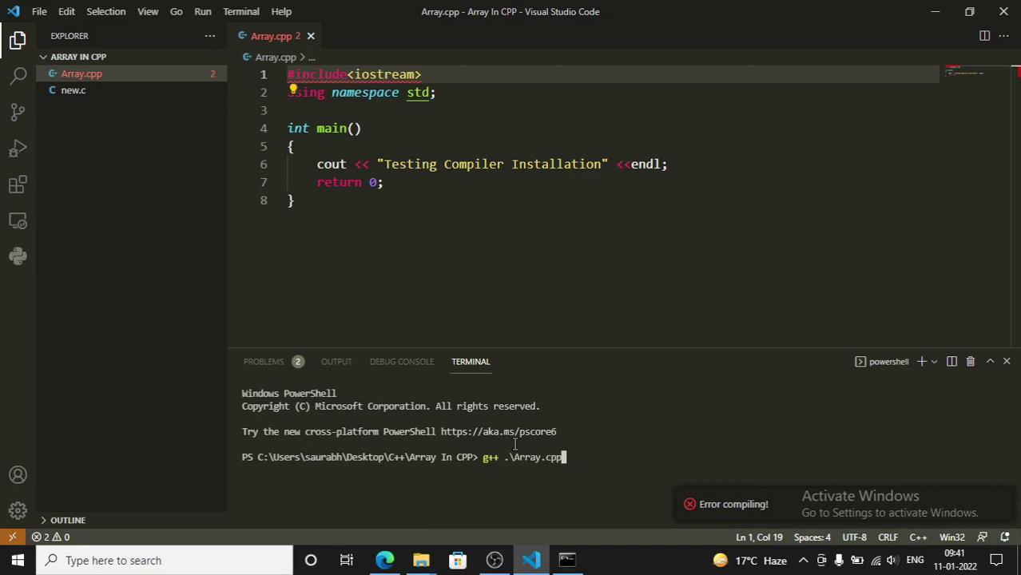
key("Return")
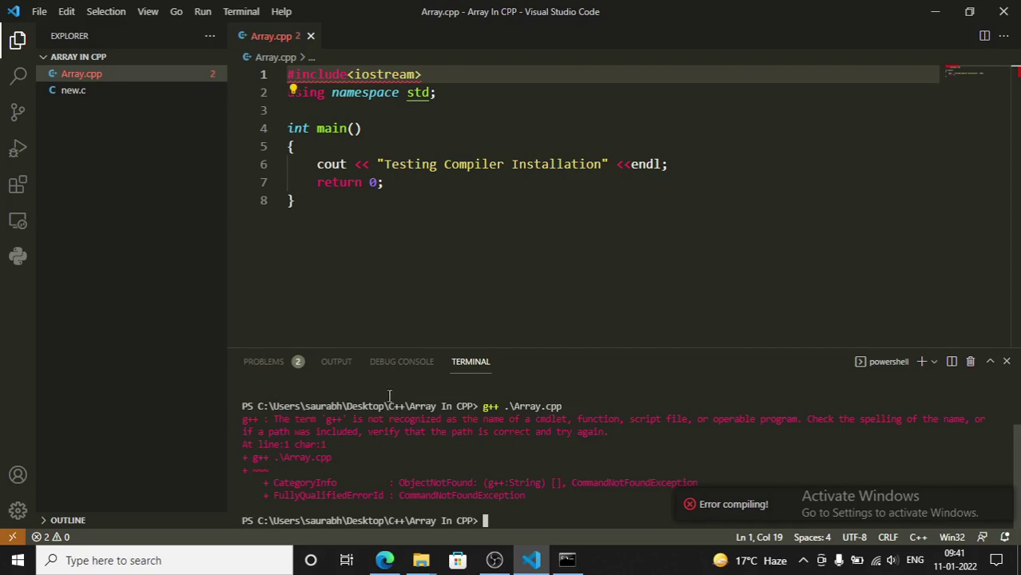
Kill the integrated terminal and close both the editor and the Command Prompt windows.
left_click(969, 361)
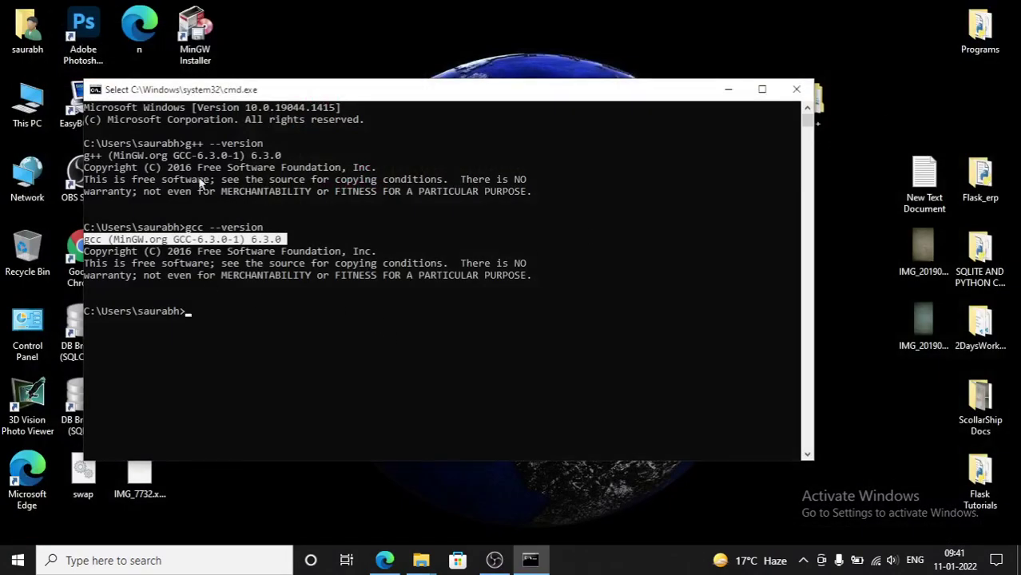
left_click(796, 89)
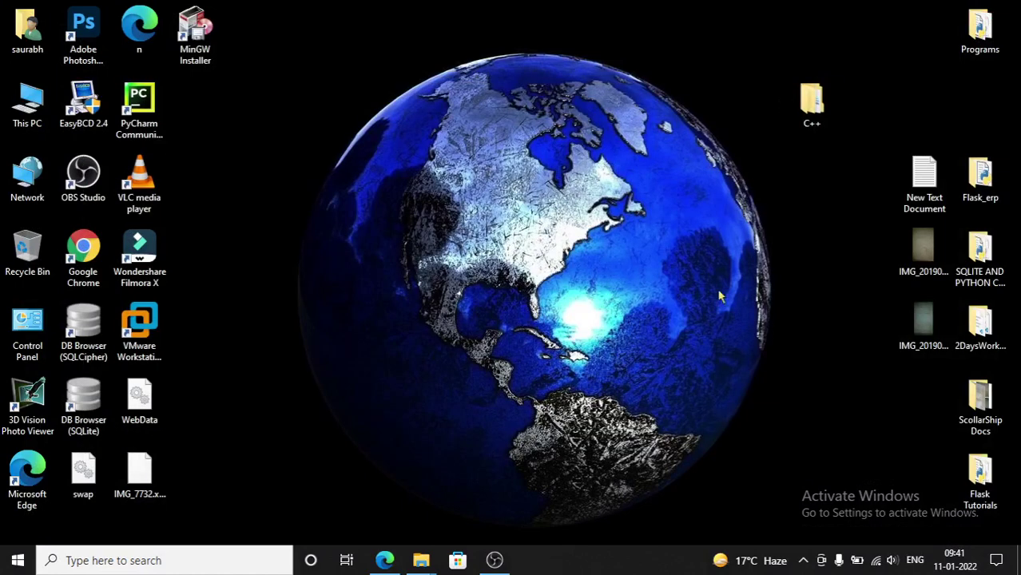